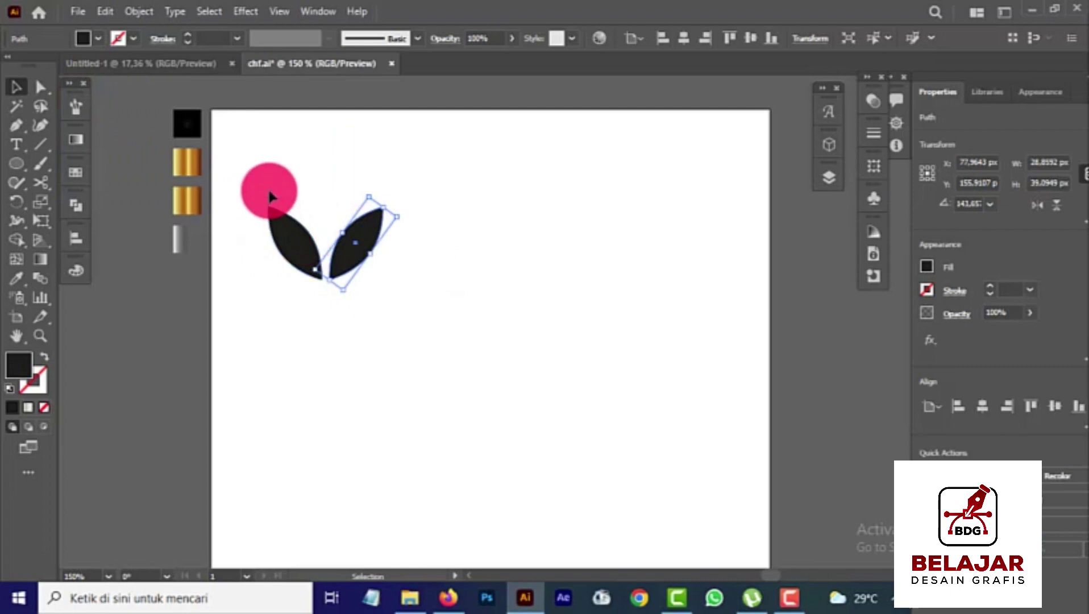
Duplicate the right leaf, rotate the copy upright to 180°, and centre it above the two slanted leaves.
left_click(283, 187)
left_click_drag(366, 243, 353, 188)
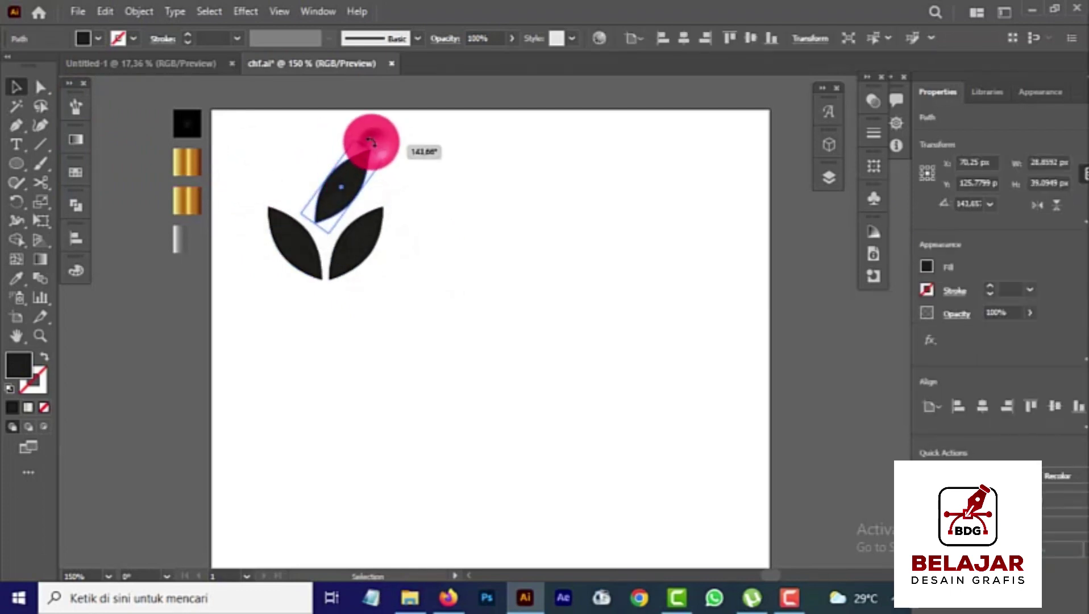
mouse_move(370, 142)
left_mouse_down()
mouse_move(342, 121)
mouse_move(341, 138)
mouse_move(362, 134)
left_mouse_up()
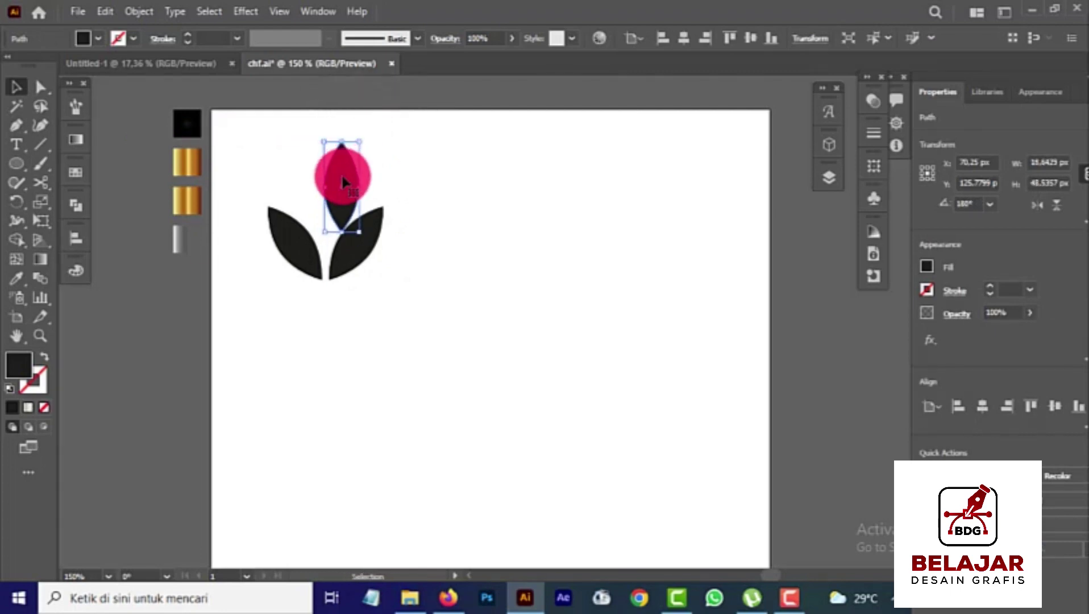
left_click_drag(342, 173, 326, 174)
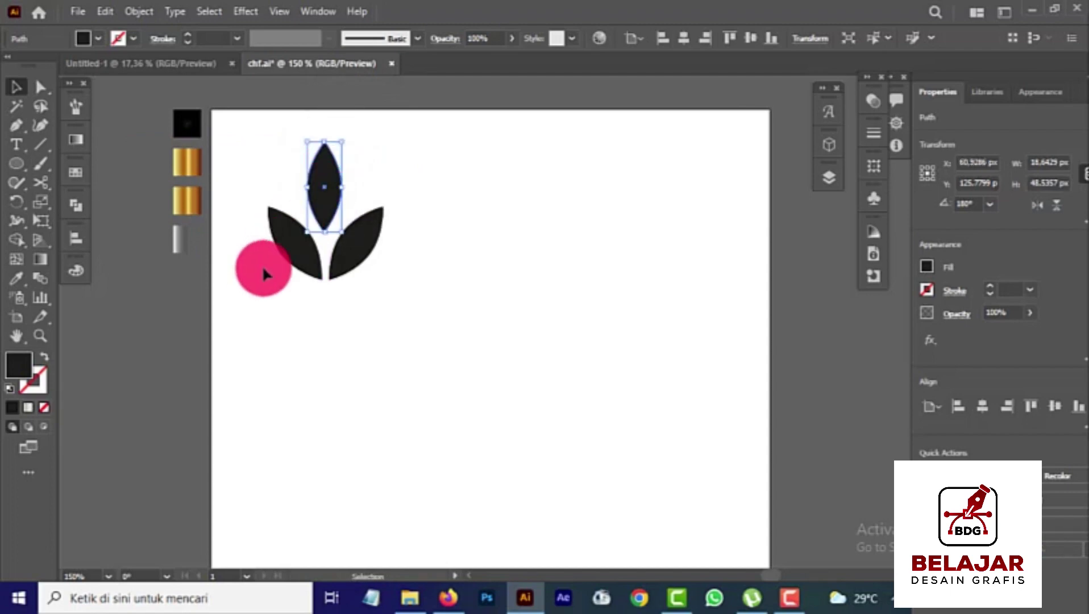
Duplicate the pair of slanted leaves straight down, directly beneath the original pair.
left_click_drag(259, 263, 377, 323)
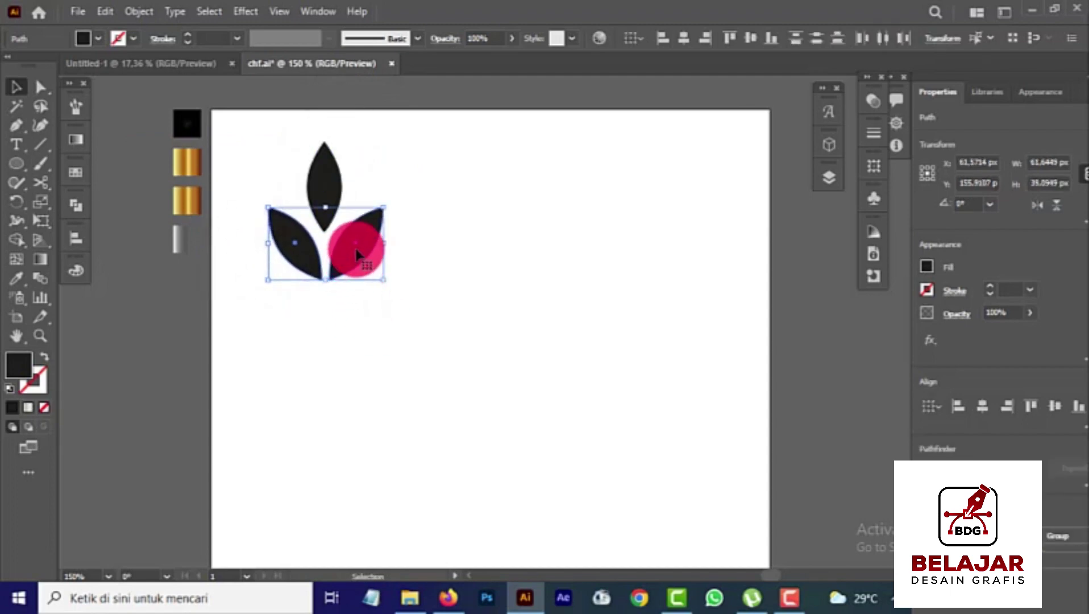
left_click(353, 274, "shift")
left_click(358, 238)
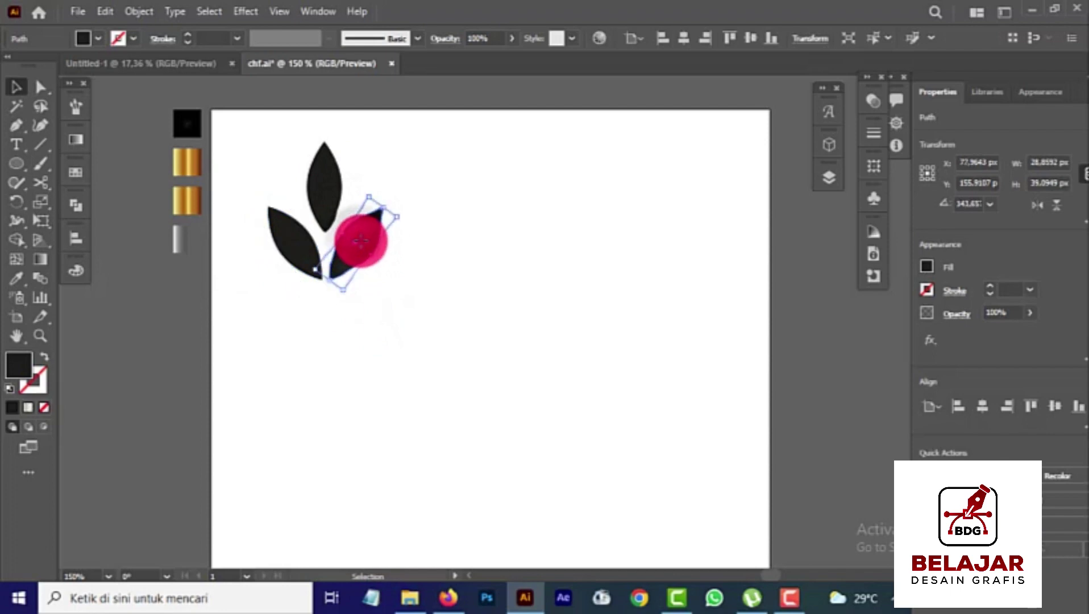
left_click(293, 244, "shift")
left_click_drag(353, 249, 344, 318)
scroll(415, 258, "down", 5)
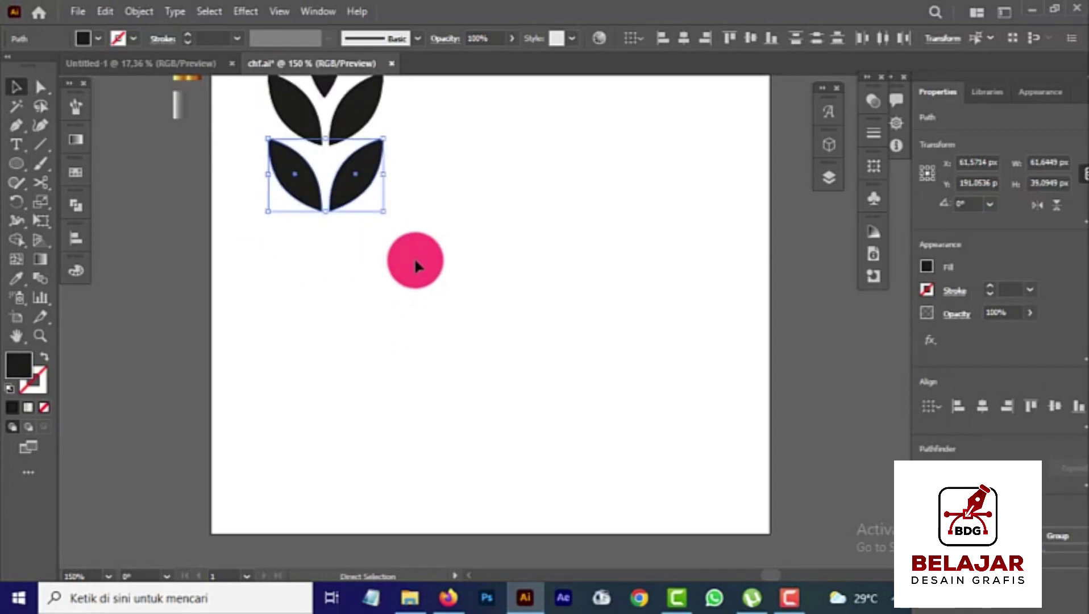
Repeat the duplication of the leaf pair downward to build a long, evenly spaced column of leaves.
key("ctrl+d")
key("ctrl+d")
key("ctrl+d")
key("ctrl+d")
key("ctrl+d")
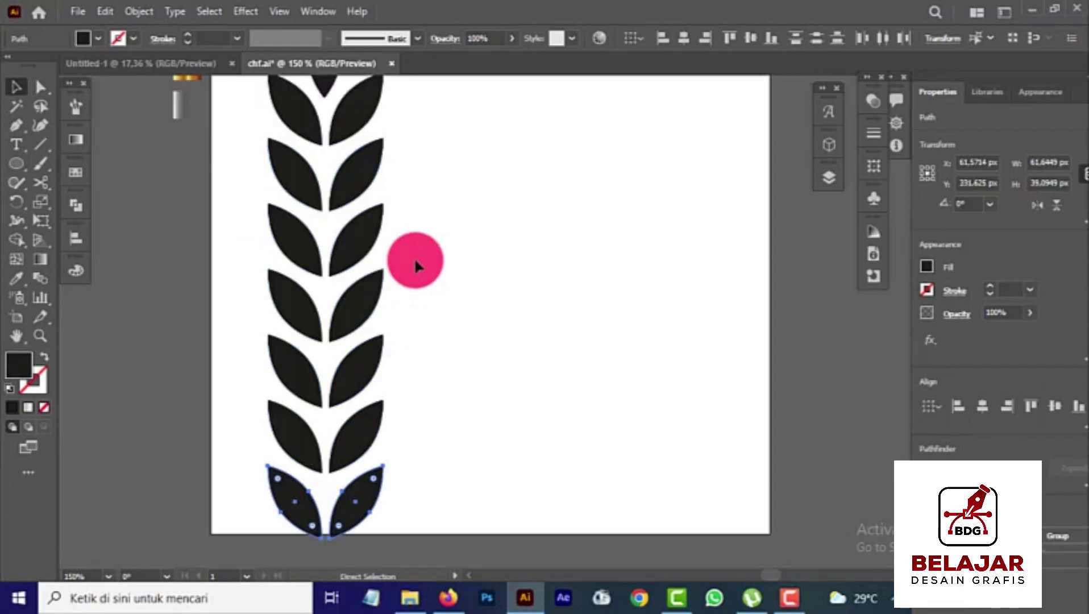
key("ctrl+d")
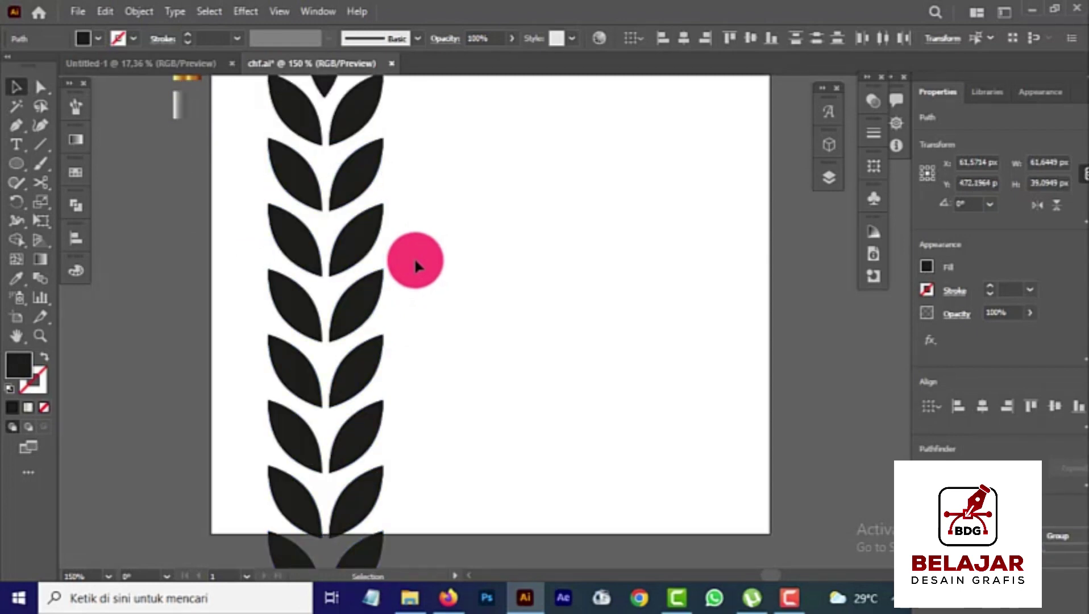
Scale the whole leaf column down proportionally to about 29 px wide and 184 px high.
scroll(415, 262, "down", 2)
left_click_drag(342, 204, 425, 506)
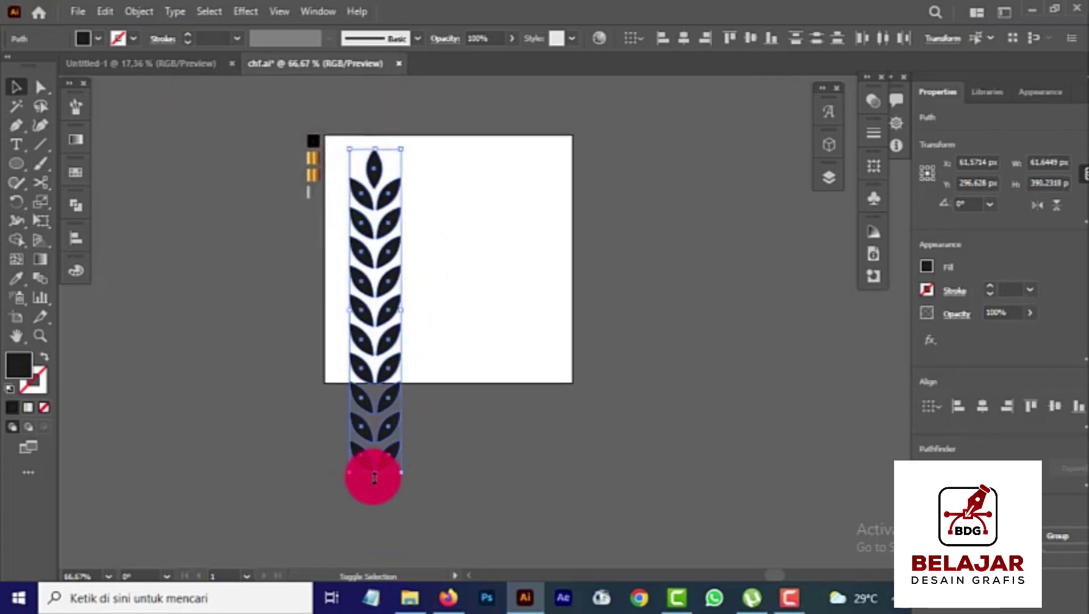
left_click_drag(375, 471, 378, 296)
scroll(386, 194, "up", 1)
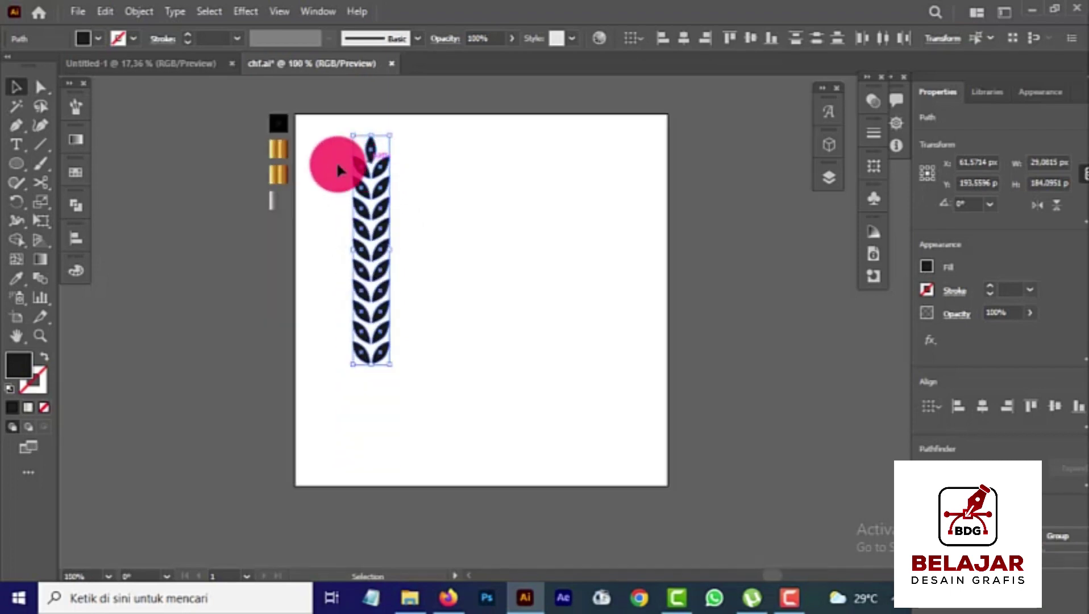
Group all the leaf pairs without the top leaf, and align the group and top leaf to their horizontal centres.
left_click_drag(330, 198, 414, 392)
right_click(432, 326)
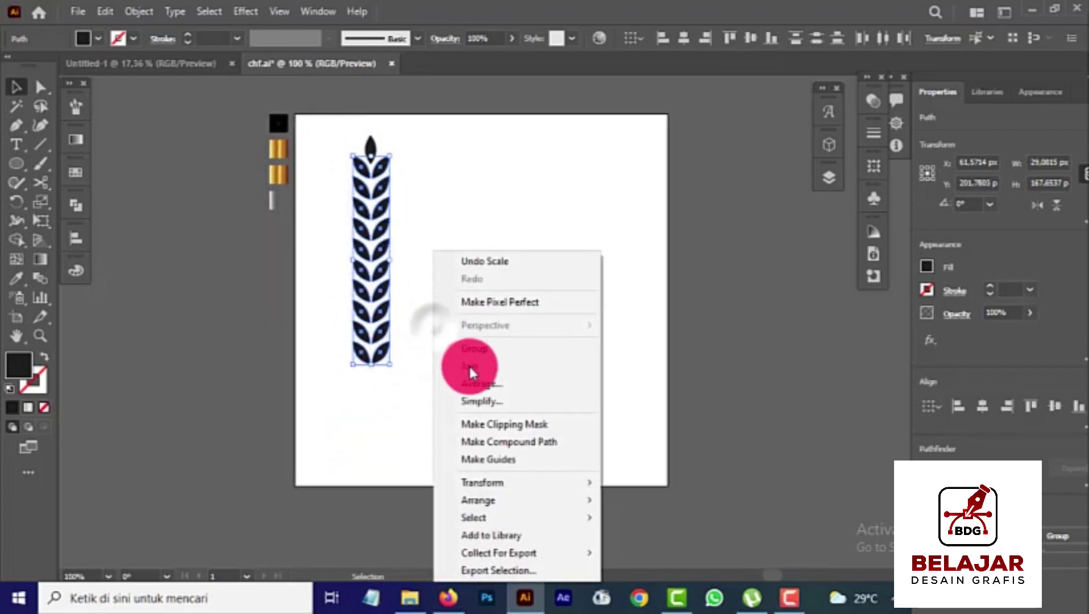
left_click(482, 349)
left_click(368, 145, "shift")
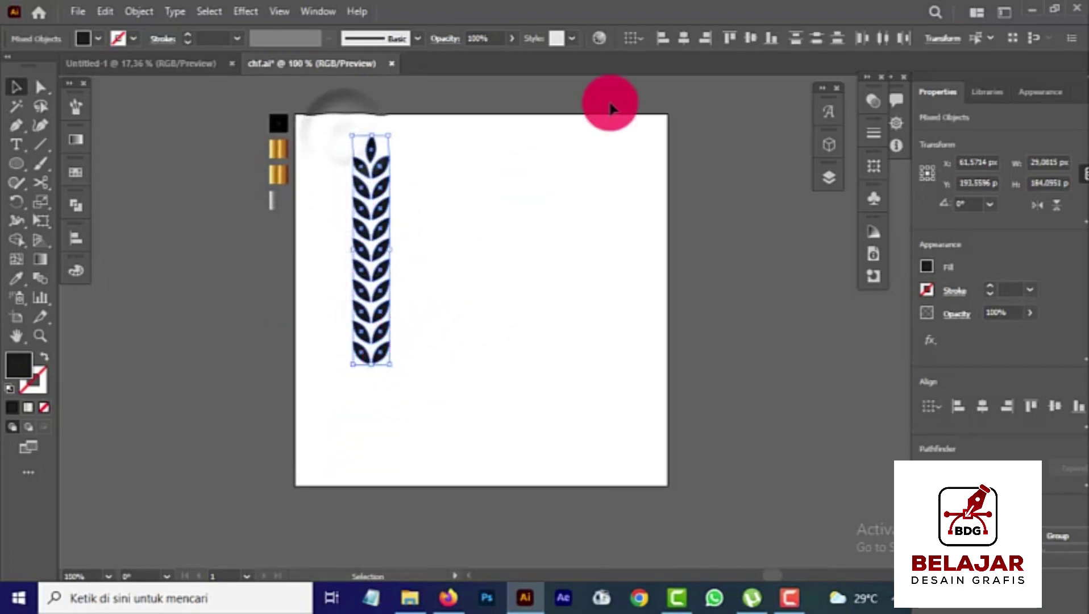
left_click(679, 37)
left_click(418, 207)
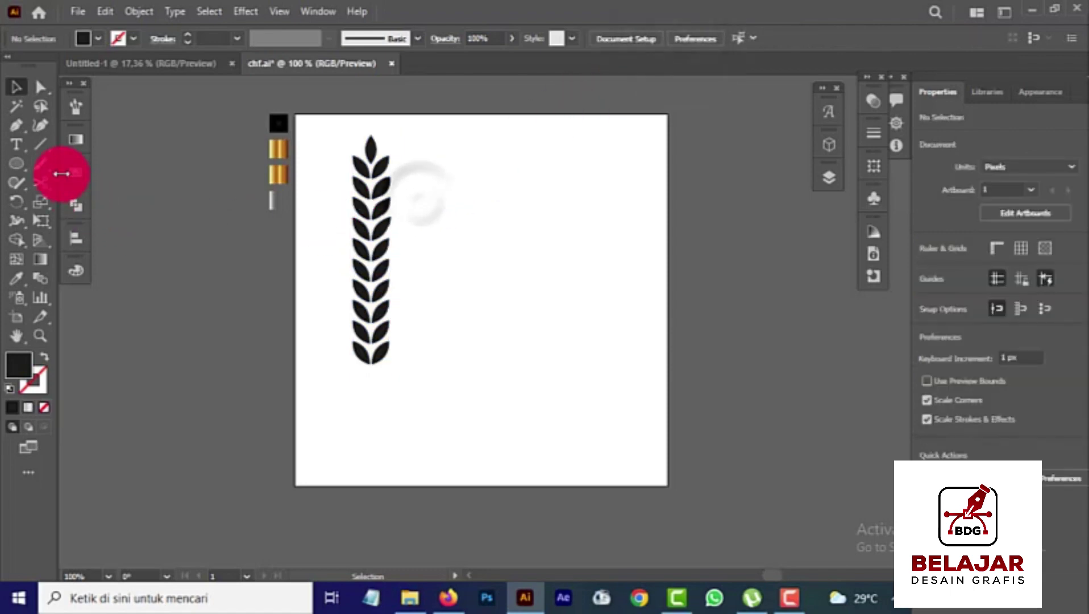
Draw a straight vertical stem about 194 px long with the Pen tool from the top leaf to below the lowest leaves.
left_click(23, 127)
left_click(369, 152)
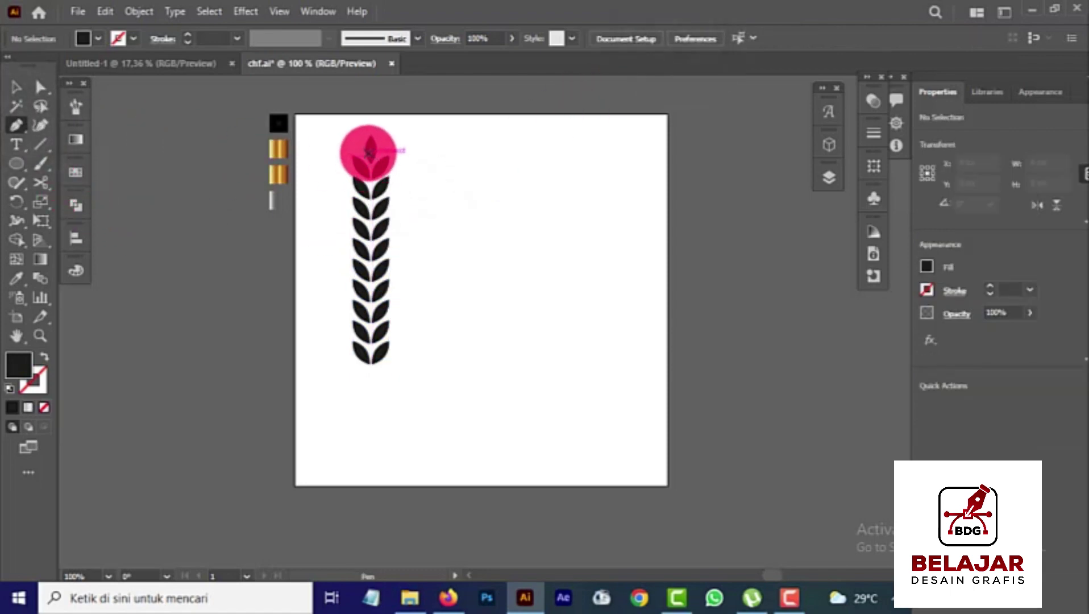
scroll(369, 152, "up", 1)
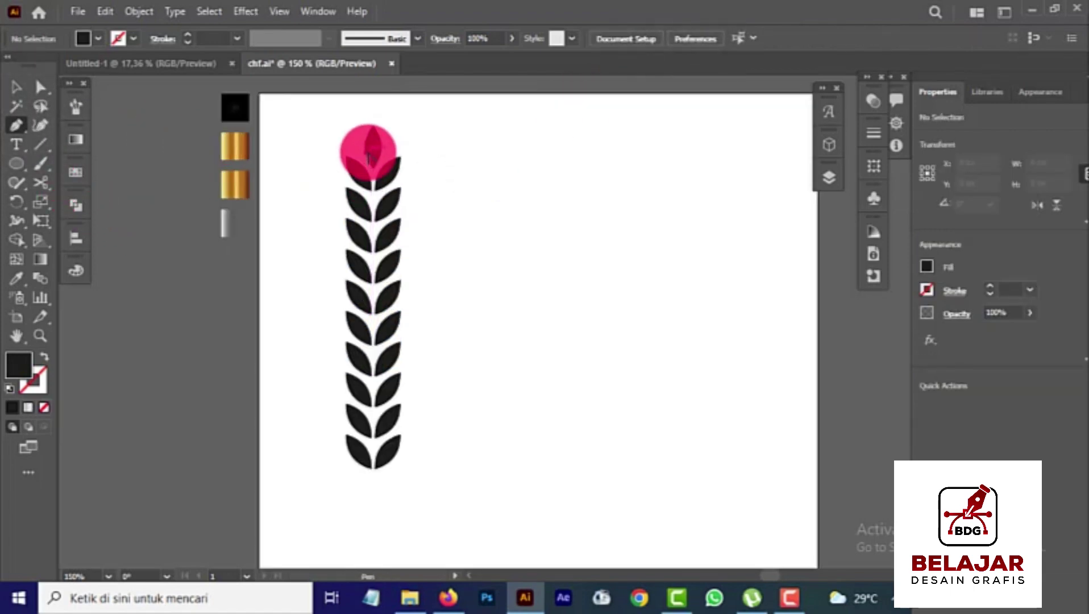
left_click(374, 151)
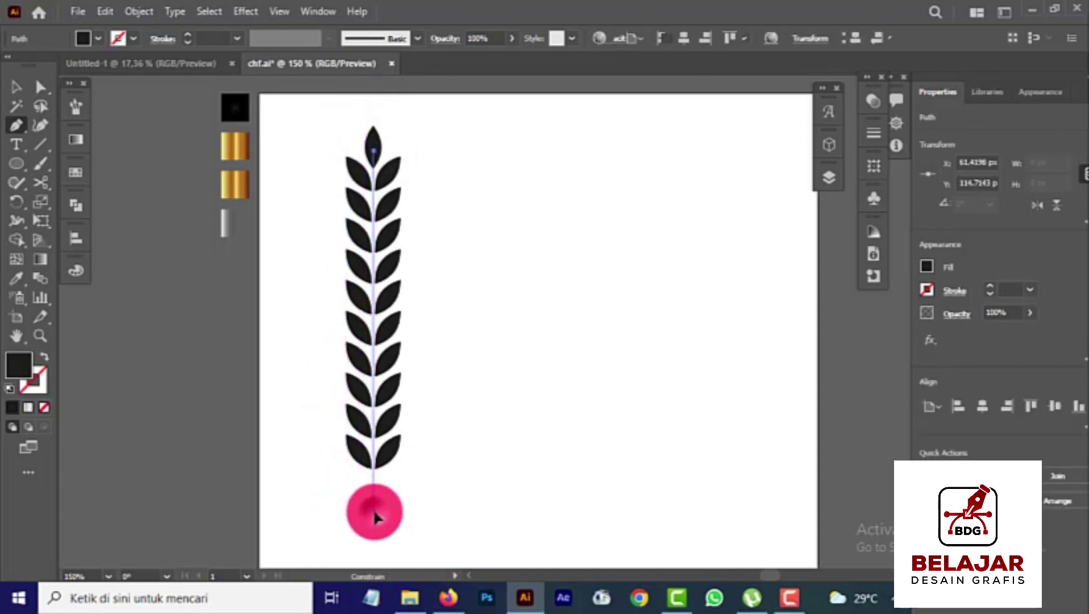
left_click(374, 511)
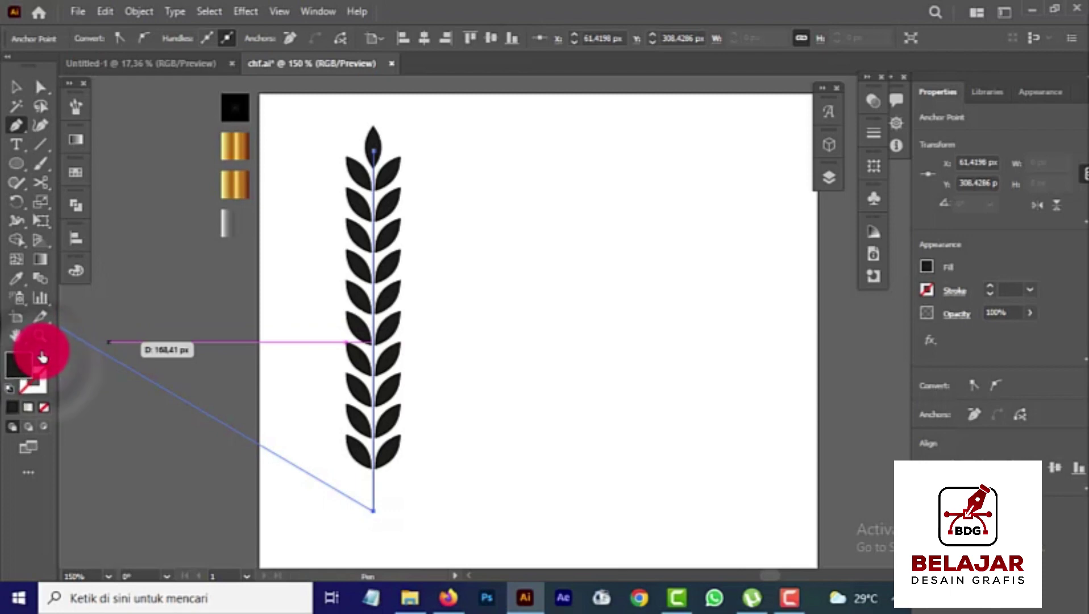
Give the stem a 2 pt black stroke with no fill, and move the top leaf up slightly.
left_click(44, 357)
left_click(14, 90)
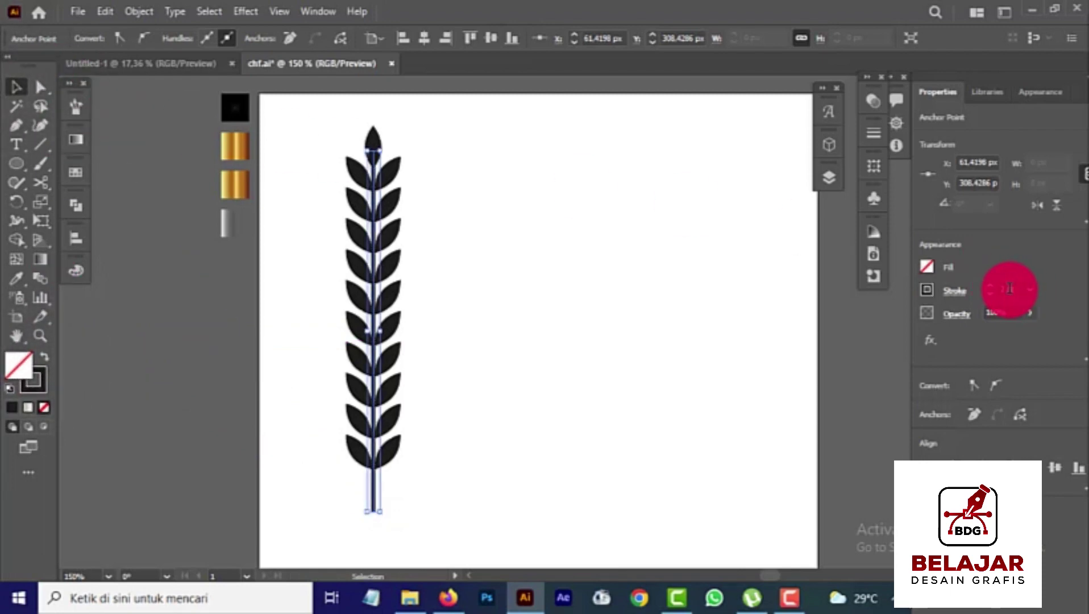
left_click(542, 313)
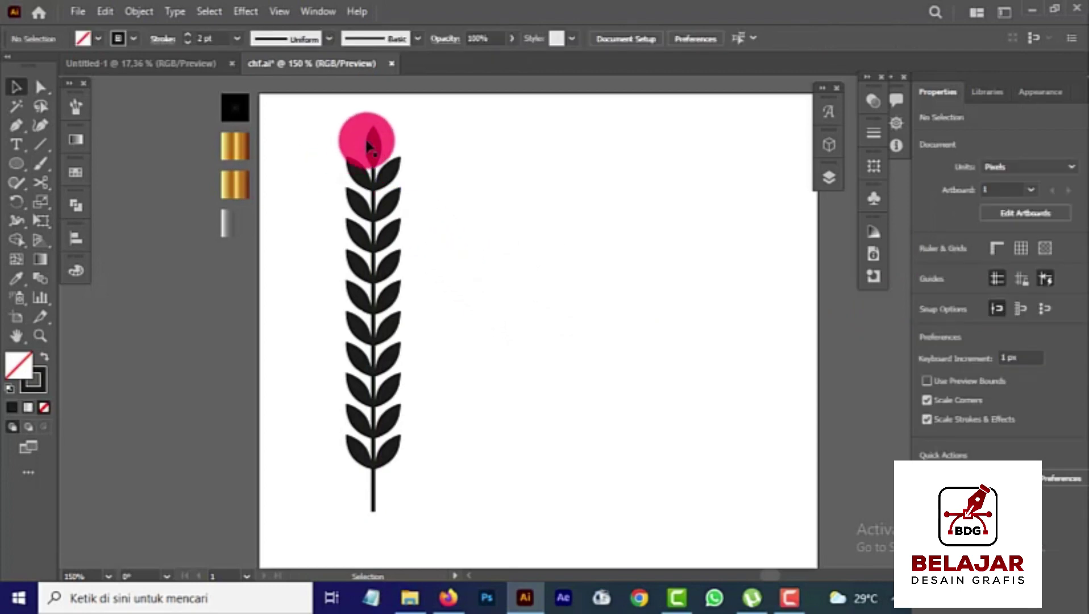
left_click_drag(375, 144, 374, 123)
left_click(312, 135)
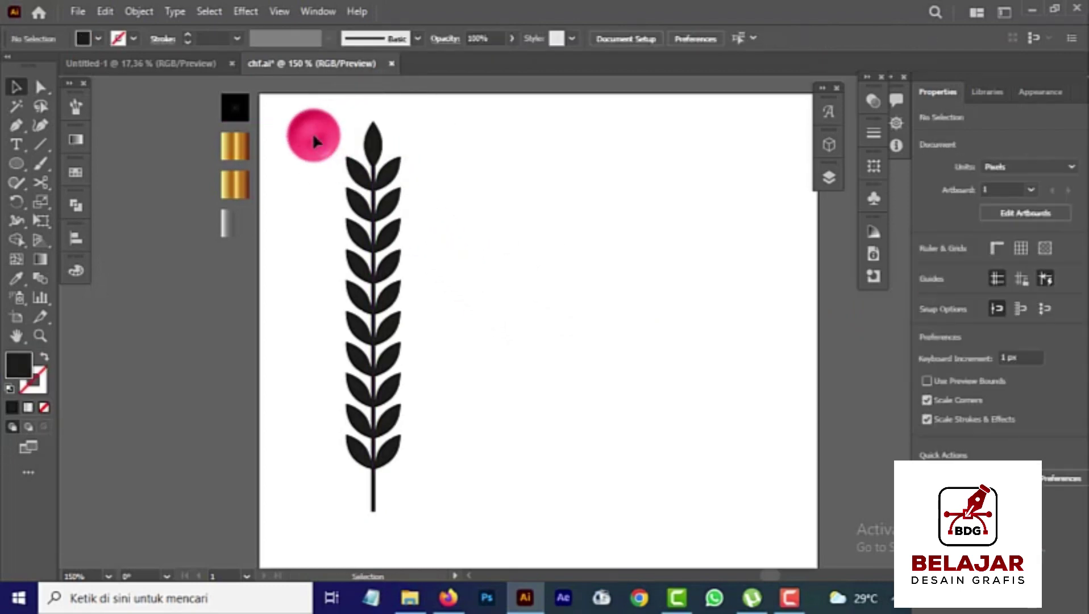
Start a new Art Brush from the complete branch of leaves and stem.
scroll(312, 135, "down", 1)
left_click_drag(312, 138, 412, 388)
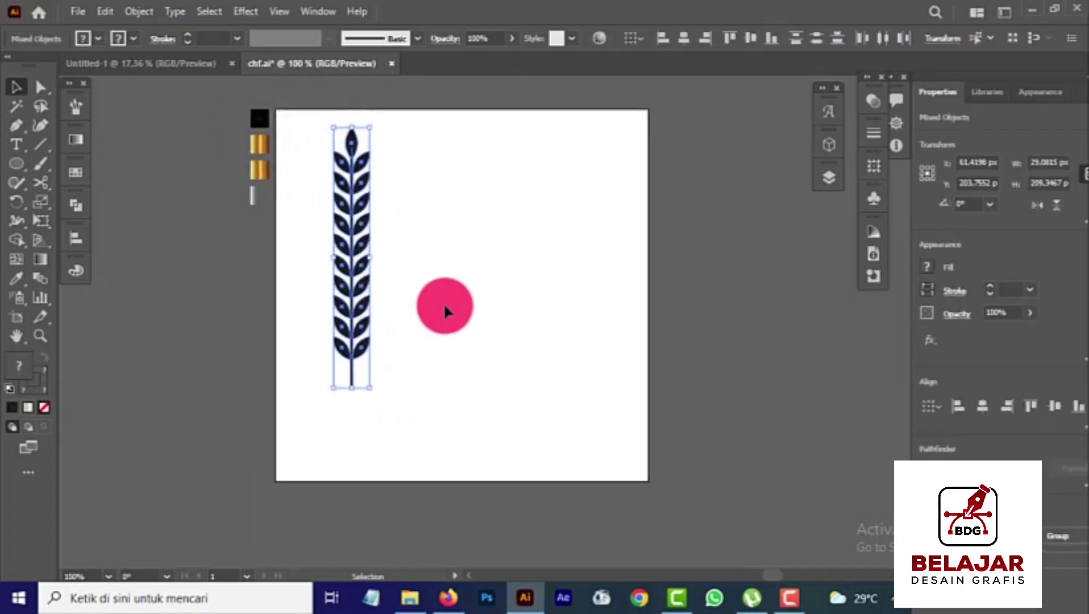
left_click(77, 108)
left_click(231, 192)
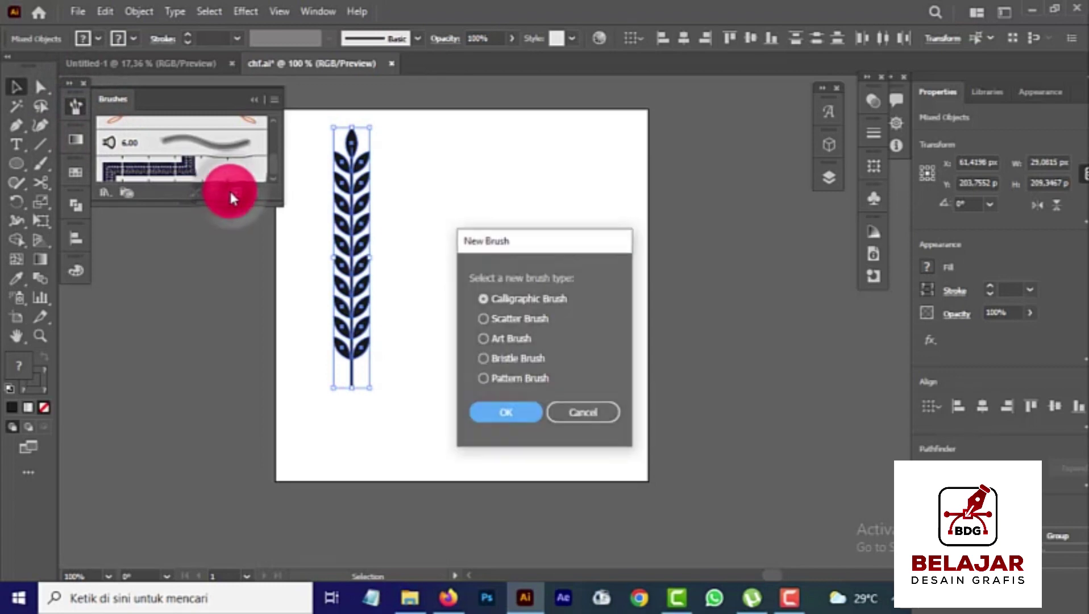
left_click(505, 338)
left_click(498, 411)
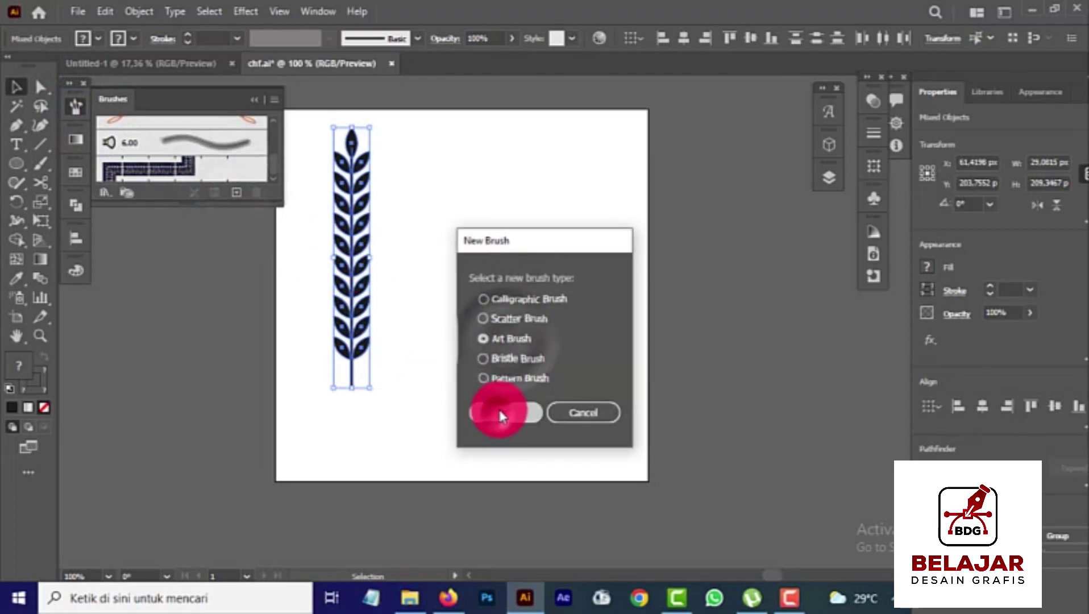
Set the art brush to scale proportionately with the Tints colorization method, and create it.
left_click(375, 161)
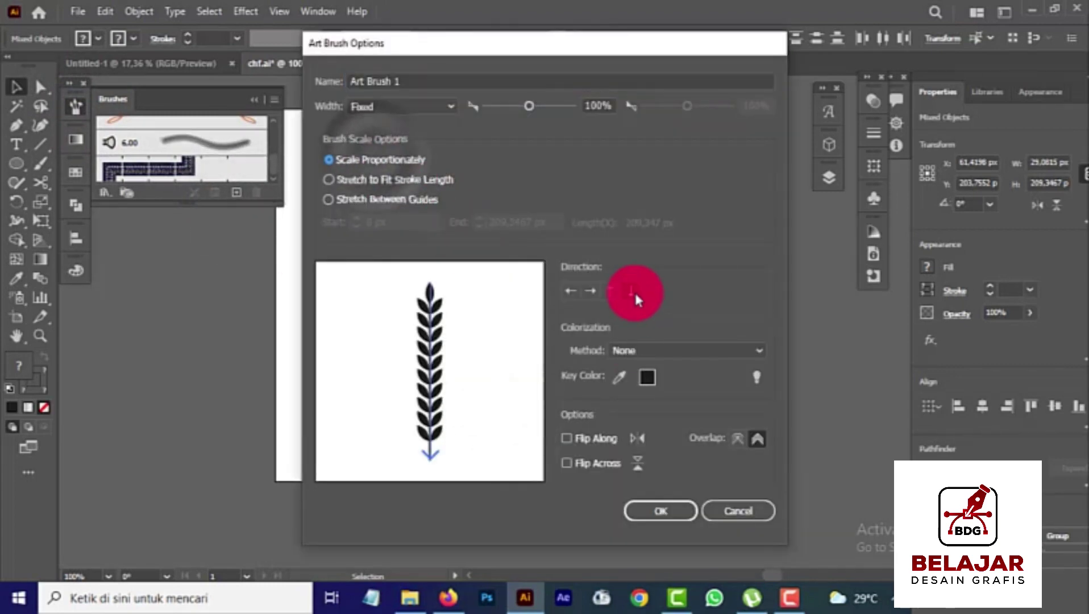
left_click(671, 351)
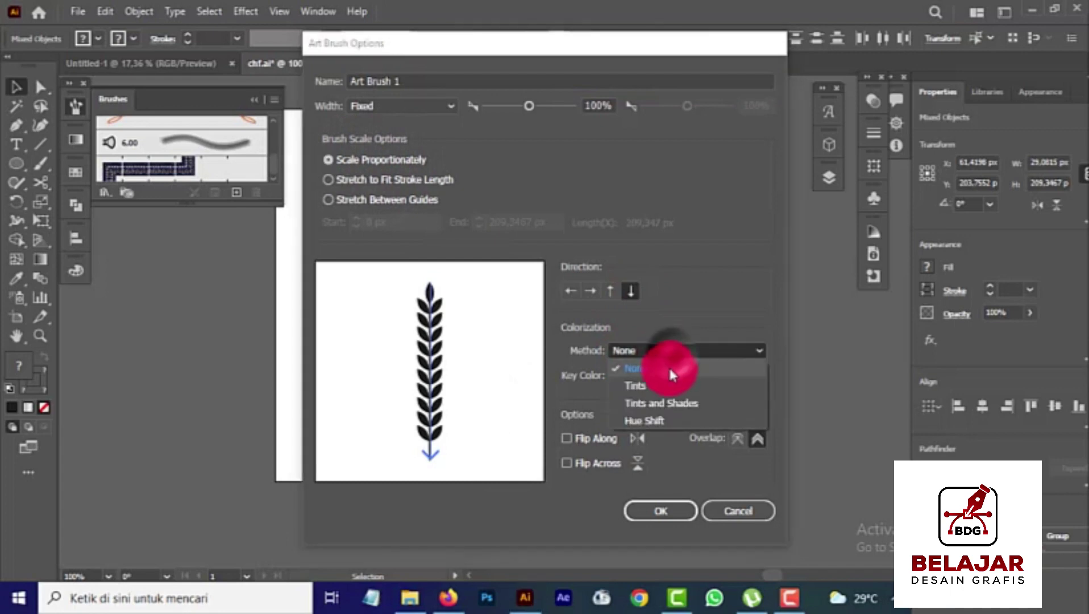
left_click(664, 382)
left_click(658, 512)
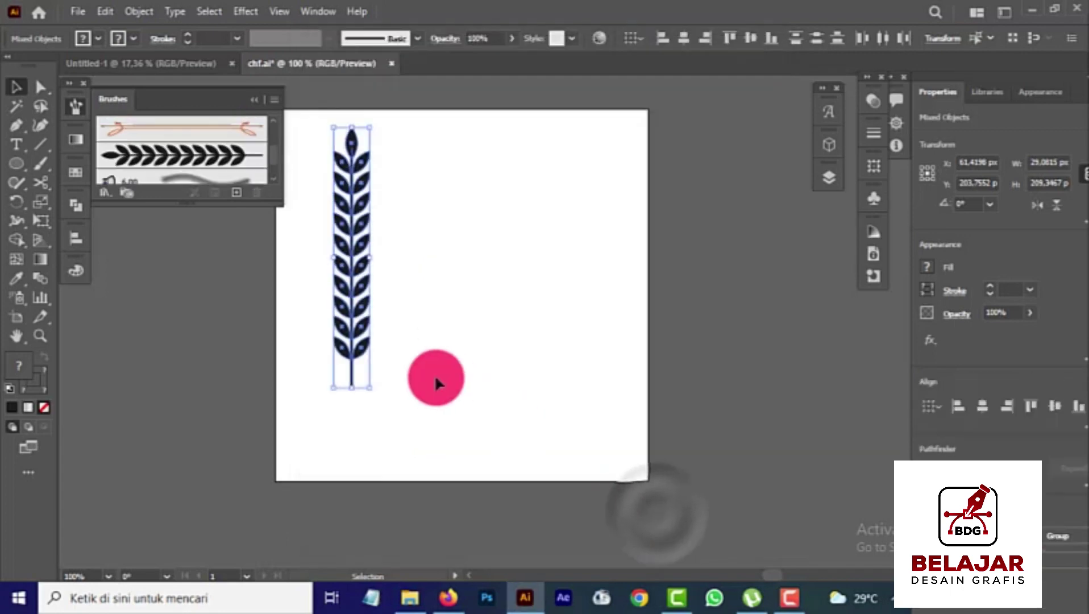
Delete the original branch artwork, including the leaf group, top leaf and stem, to clear the artboard.
left_click(243, 294)
left_click_drag(360, 250, 157, 324)
left_click_drag(381, 353, 380, 353)
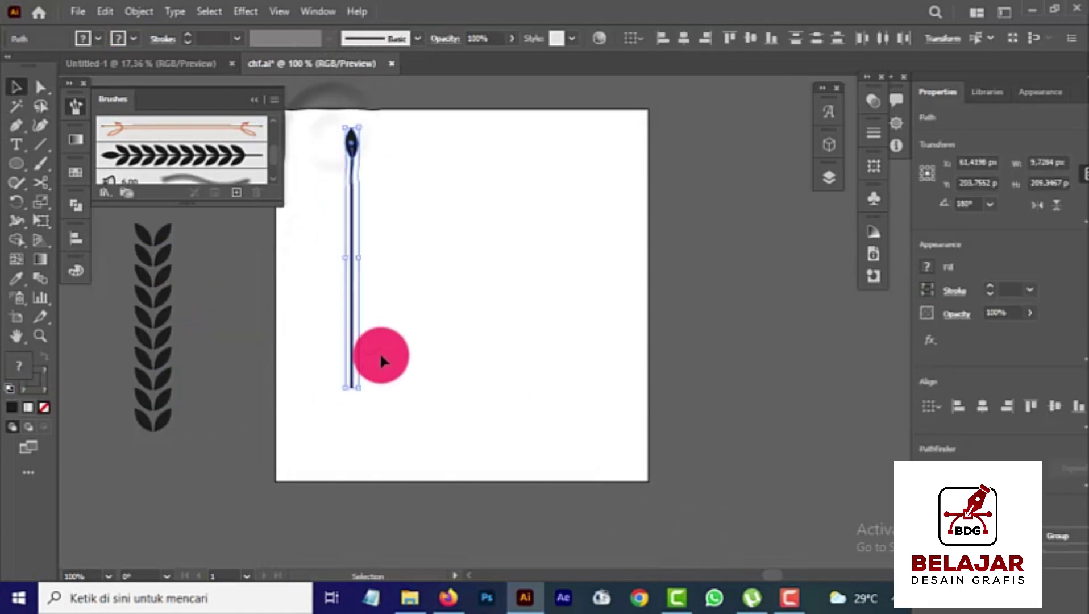
key("Delete")
left_click(142, 360)
key("Delete")
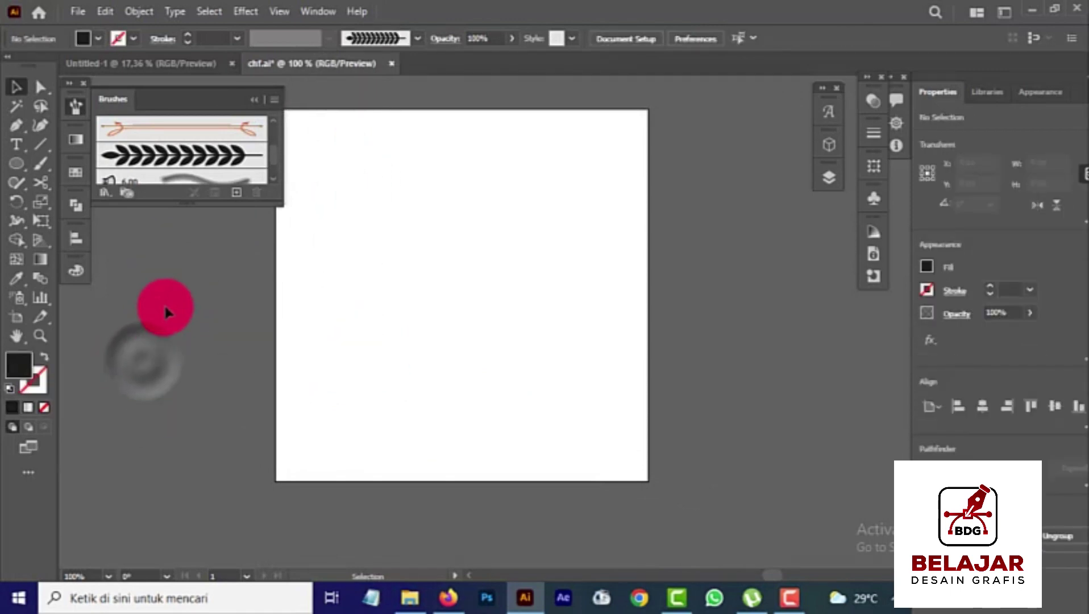
Draw a circle about 140 px in diameter on the artboard with the Ellipse tool.
left_click(18, 159)
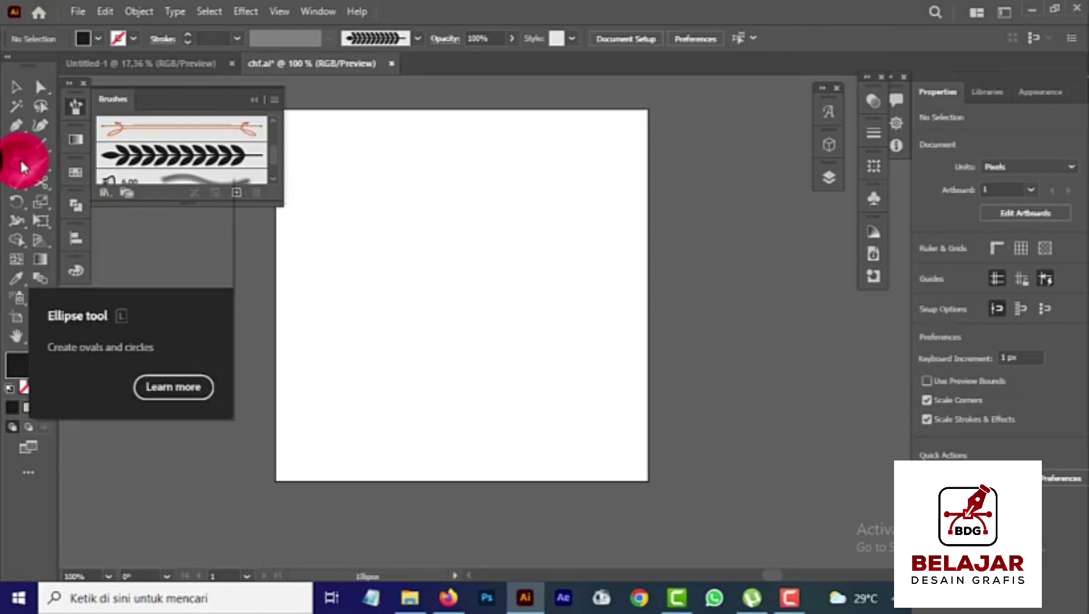
left_click_drag(341, 262, 516, 437)
left_click(13, 91)
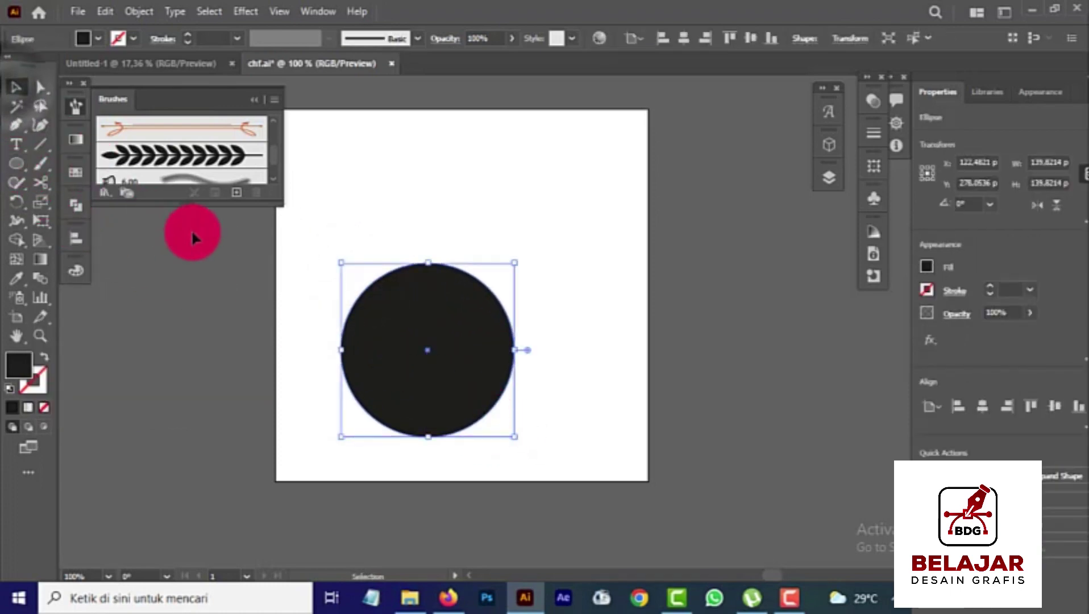
Fill the circle with the black radial gradient sampled from the swatch square beside the artboard, and move the circle up.
scroll(220, 268, "up", 3)
scroll(157, 284, "up", 2)
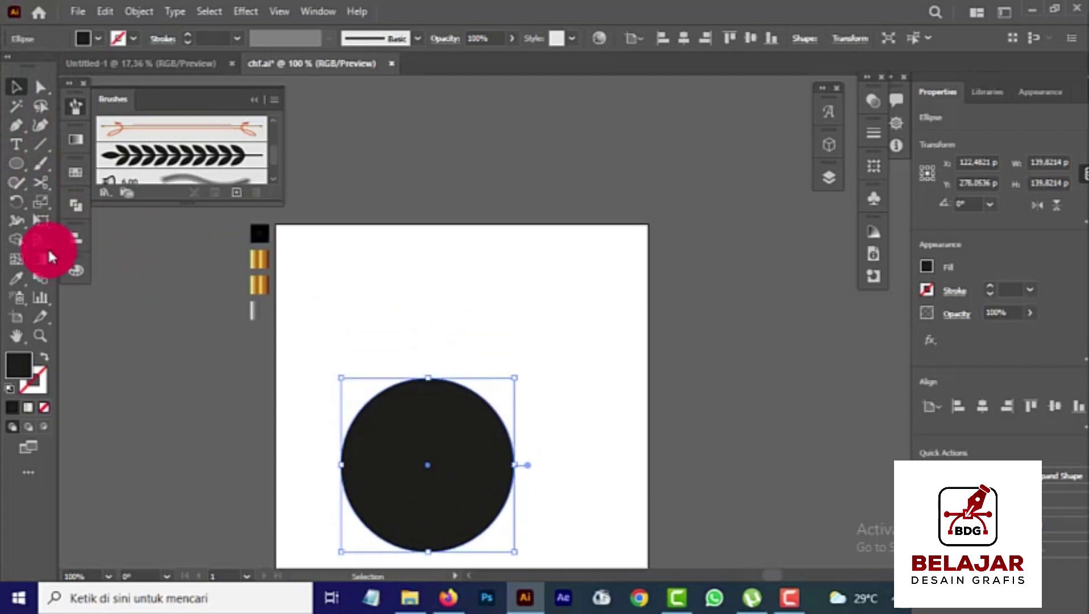
left_click(10, 282)
left_click(257, 230)
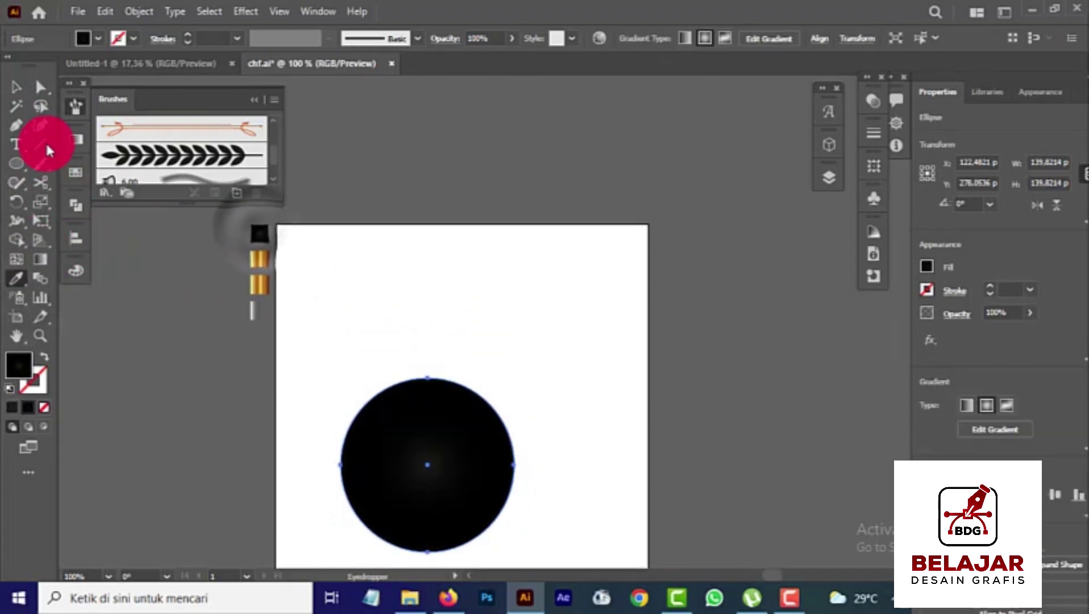
left_click(14, 86)
scroll(304, 304, "down", 3)
left_click_drag(436, 405, 430, 327)
Offset the circle's path outward to create a larger concentric circle about 172 px in diameter.
left_click(962, 564)
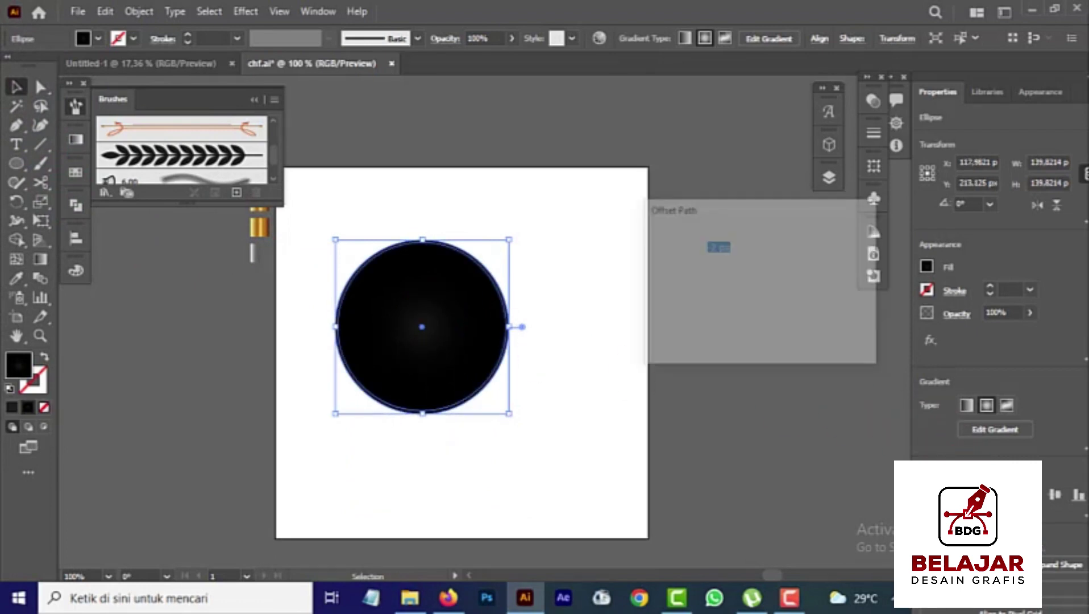
scroll(720, 245, "up", 18)
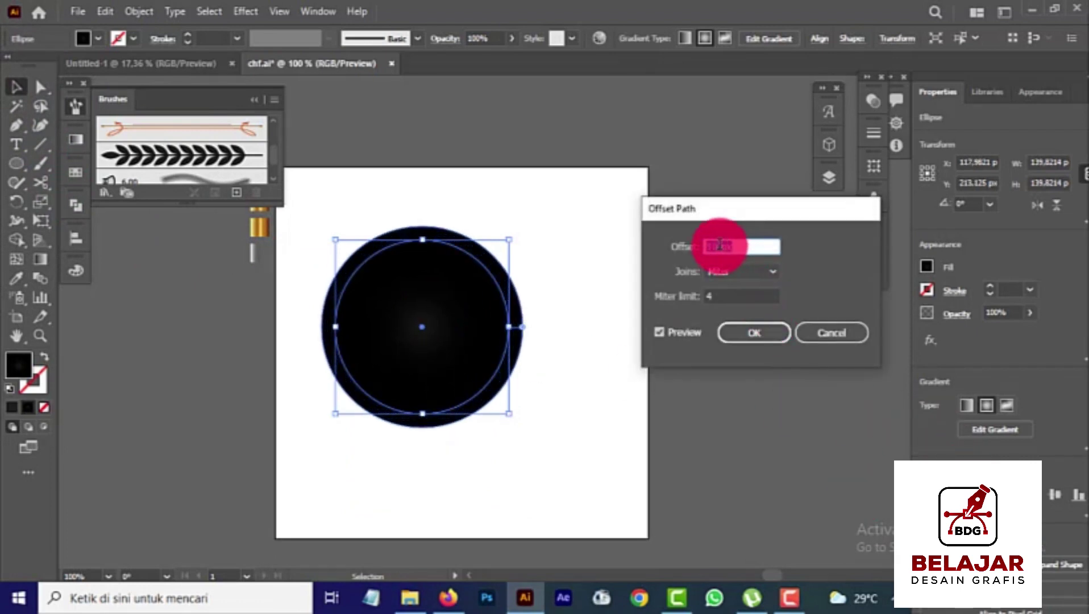
left_click(753, 332)
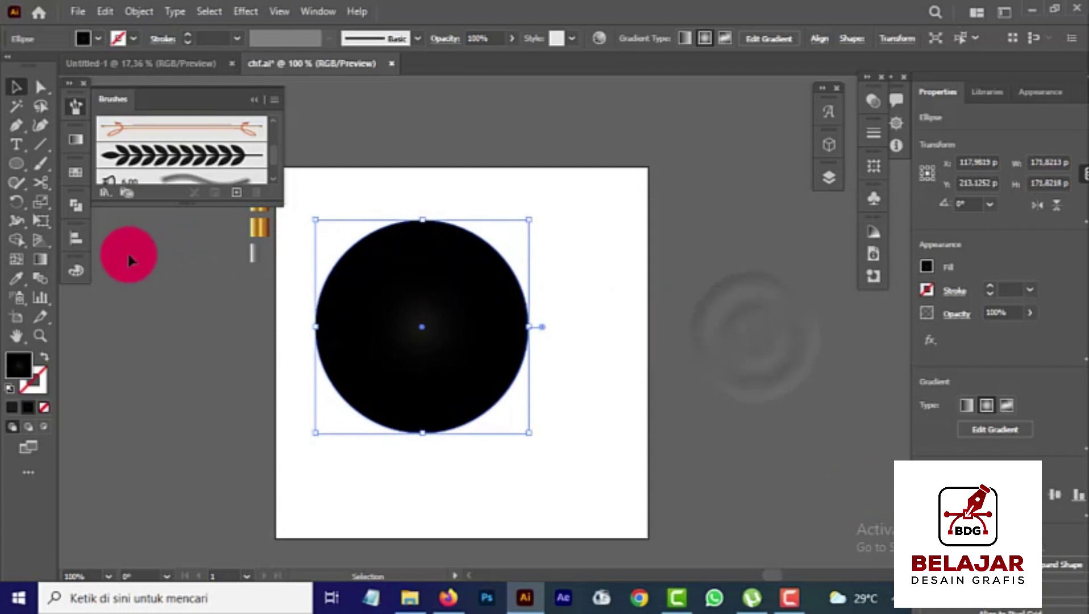
Swap the outer circle's fill and stroke, giving it no fill and a 1 pt black gradient outline.
left_click(45, 364)
left_click(9, 96)
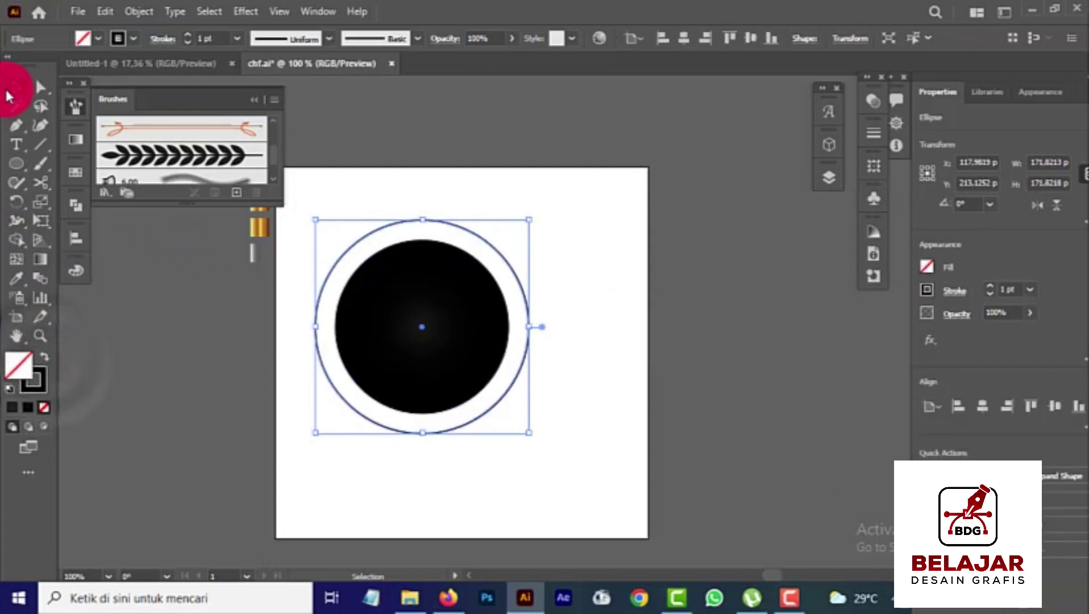
left_click(925, 290)
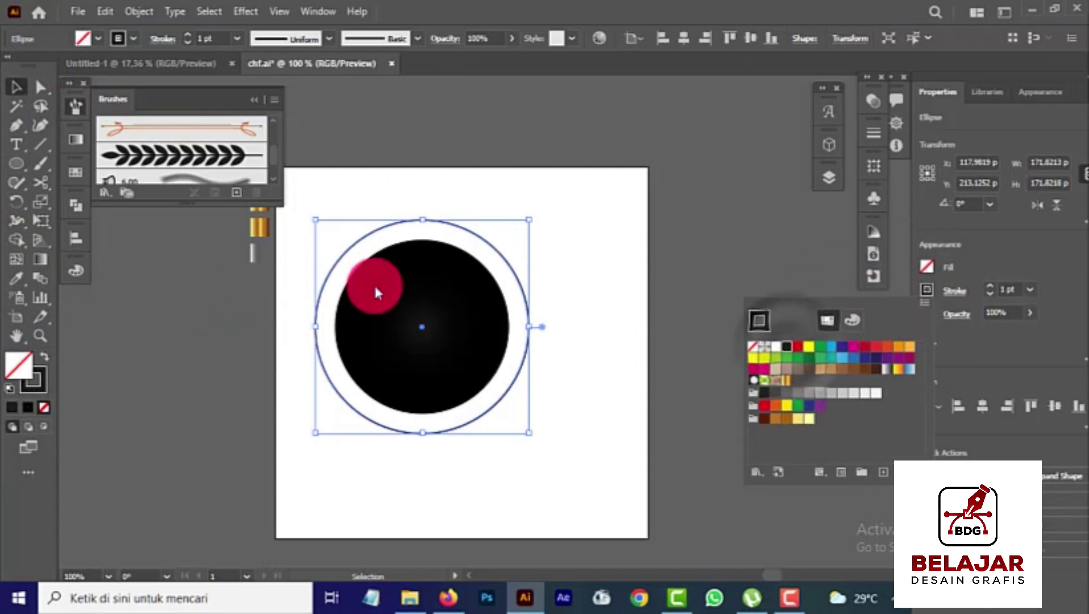
left_click(1002, 289)
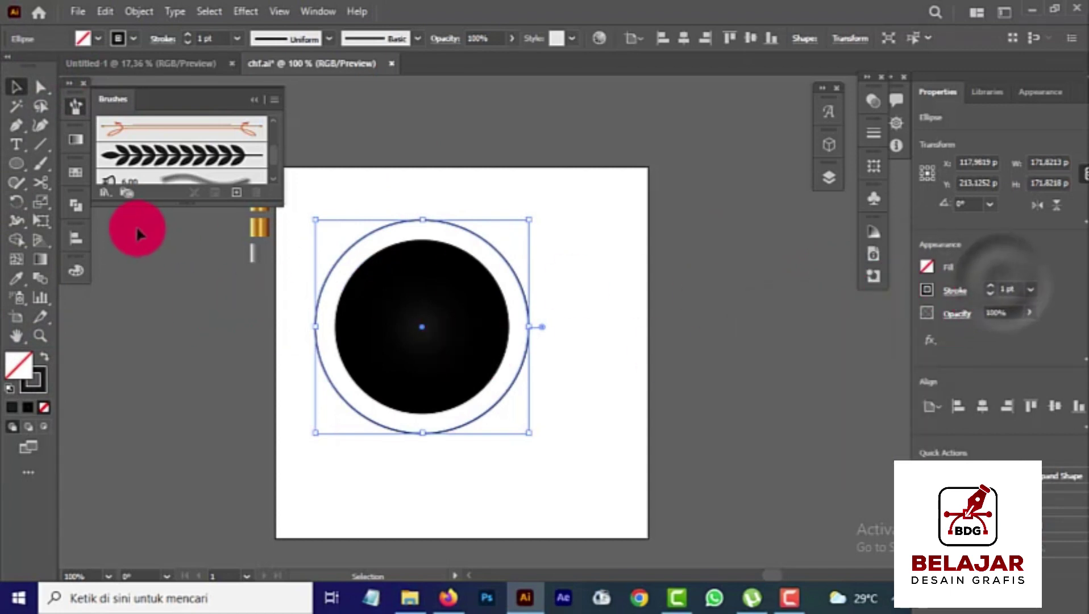
Cut the outer circle's outline at its bottom and top anchor points with the Scissors tool, splitting it into two halves.
left_click(41, 182)
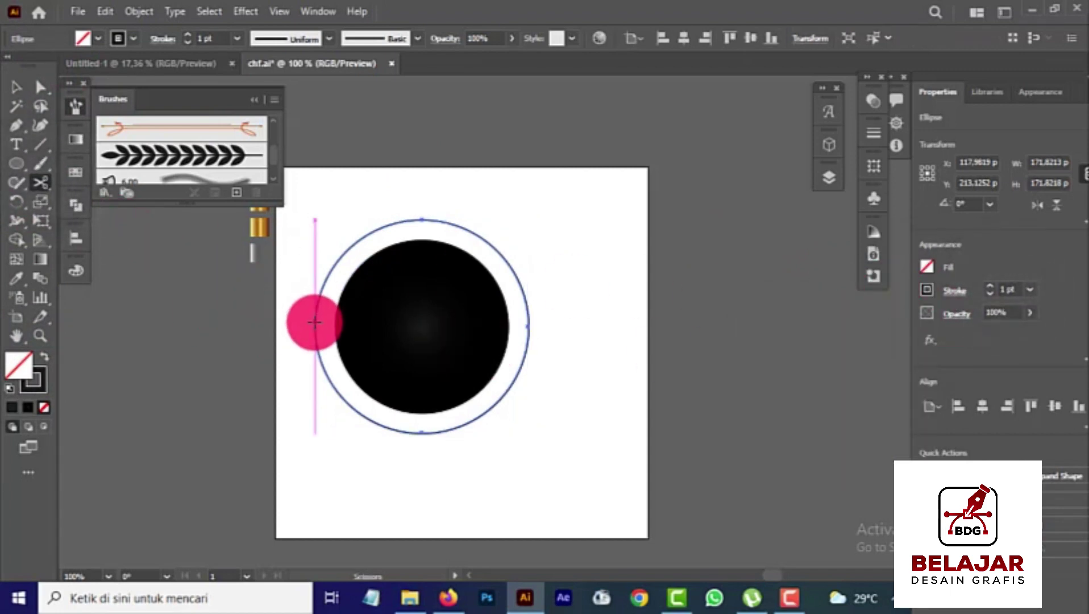
left_click(421, 434)
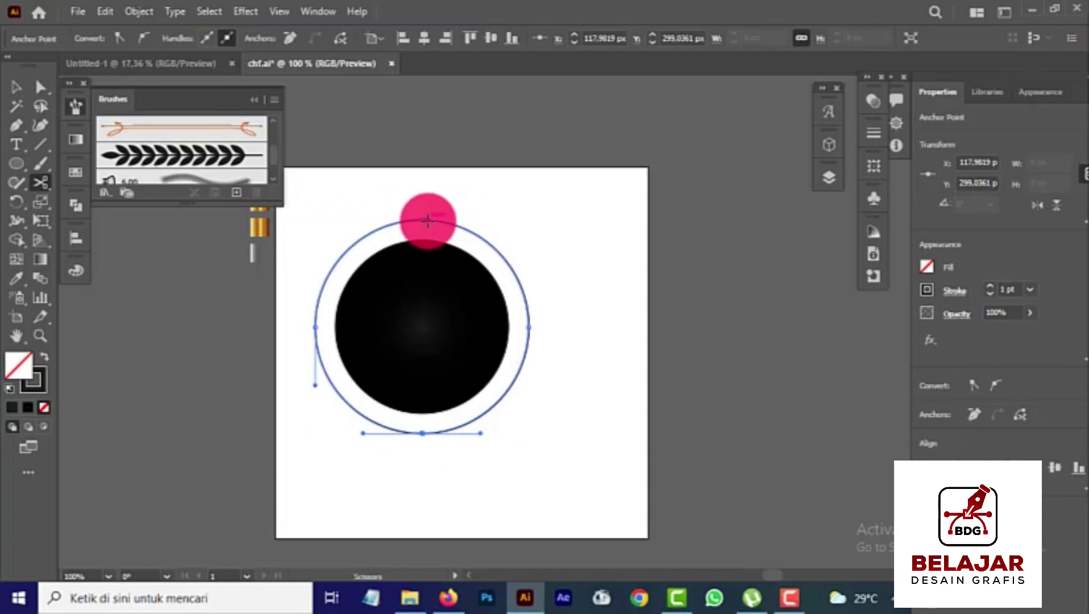
left_click(425, 220)
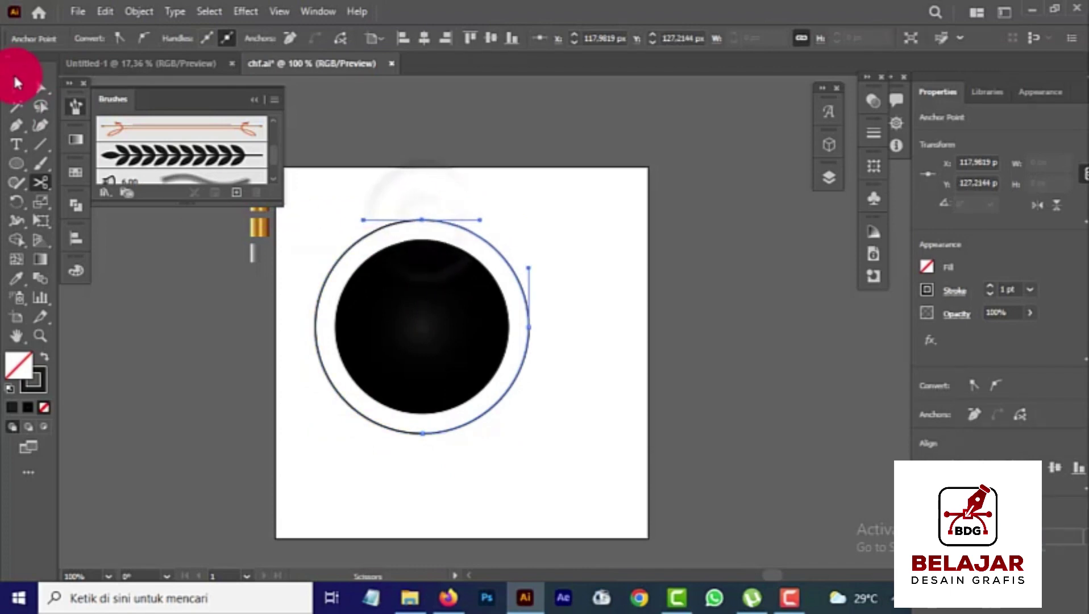
Apply the leaf-branch art brush to the left half of the outer circle and set its stroke weight to 0.5 pt.
left_click(16, 86)
left_click(193, 308)
left_click(321, 294)
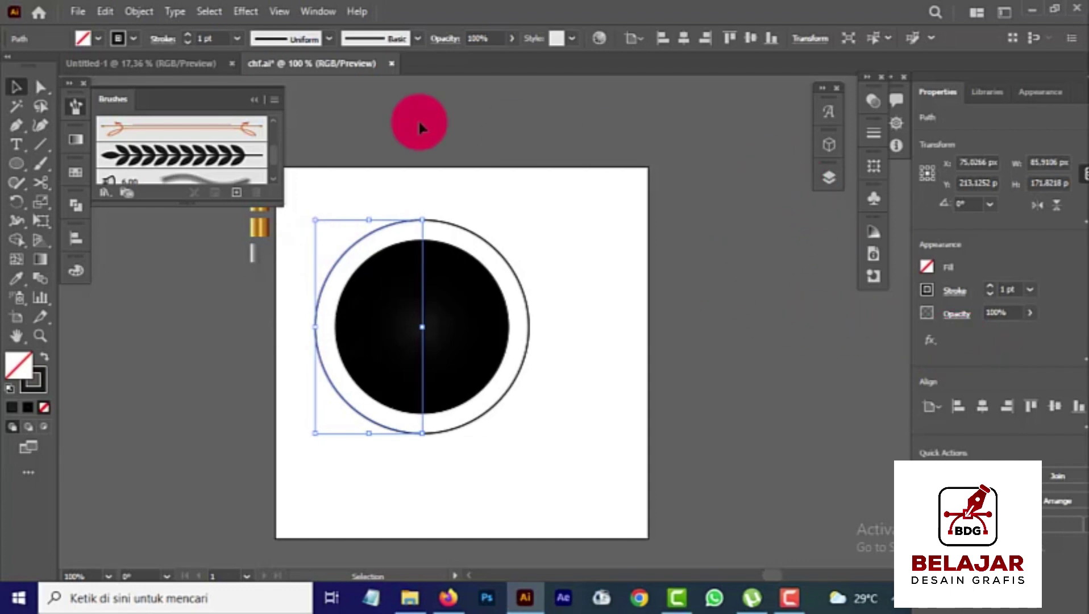
left_click(161, 163)
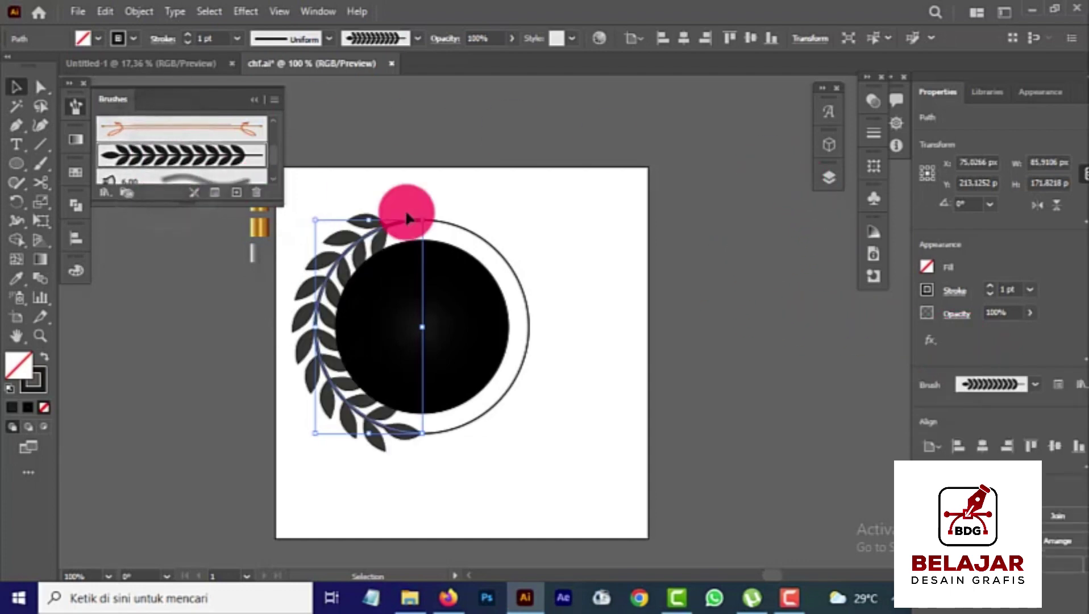
scroll(1010, 287, "down", 2)
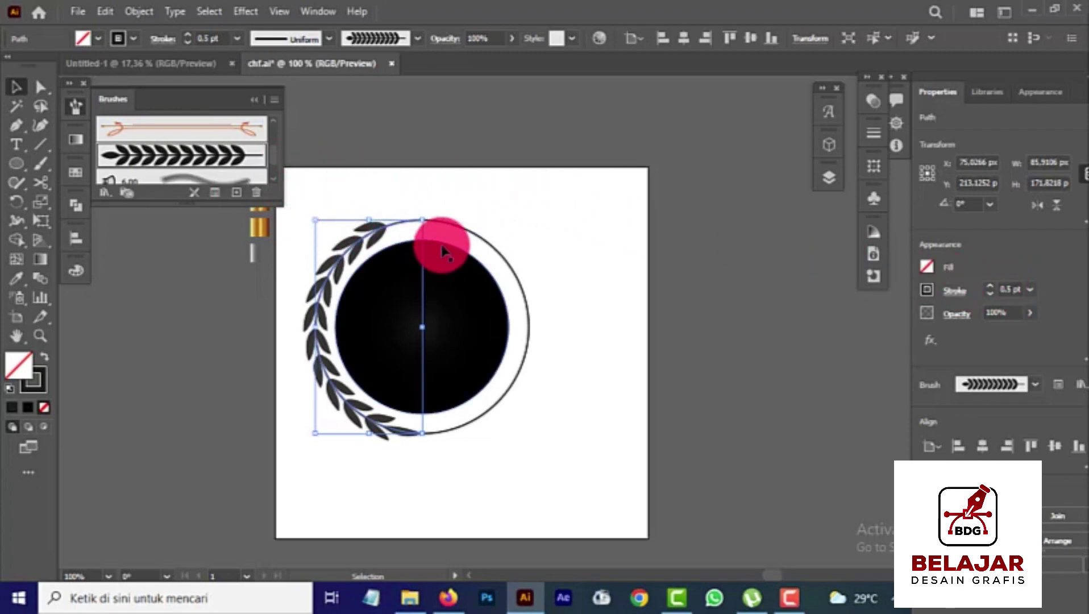
Apply the leaf-branch art brush to the right half of the outer circle and set its stroke weight to 0.5 pt.
left_click(494, 248)
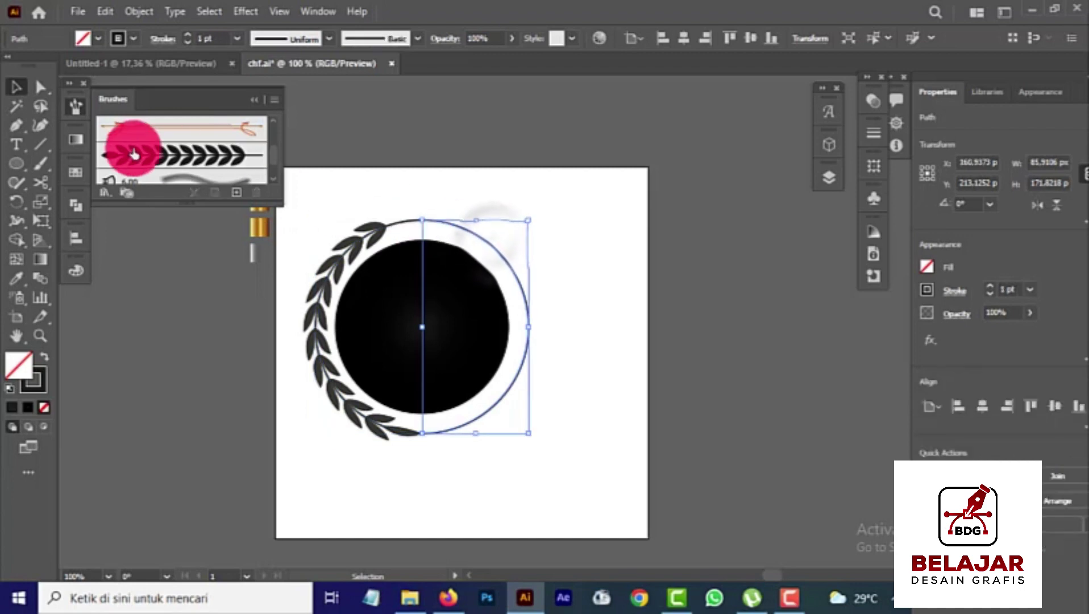
left_click(136, 153)
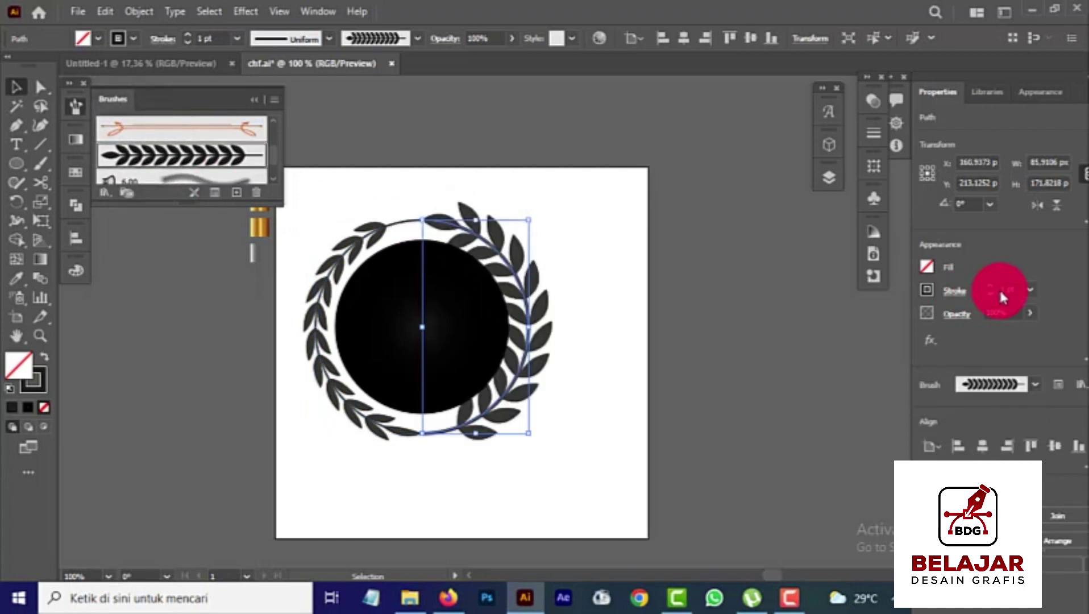
scroll(1005, 291, "down", 2)
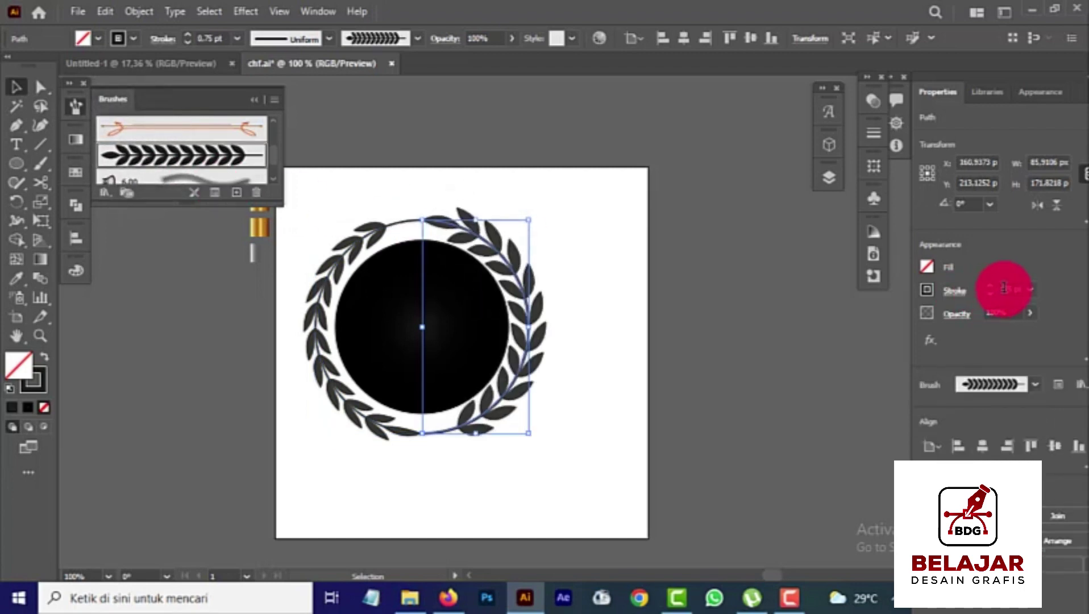
Reverse the leaf brush's direction to upward as a new brush copy, leaving existing strokes, and apply it to the left wreath half.
left_click(377, 238)
left_click(194, 156)
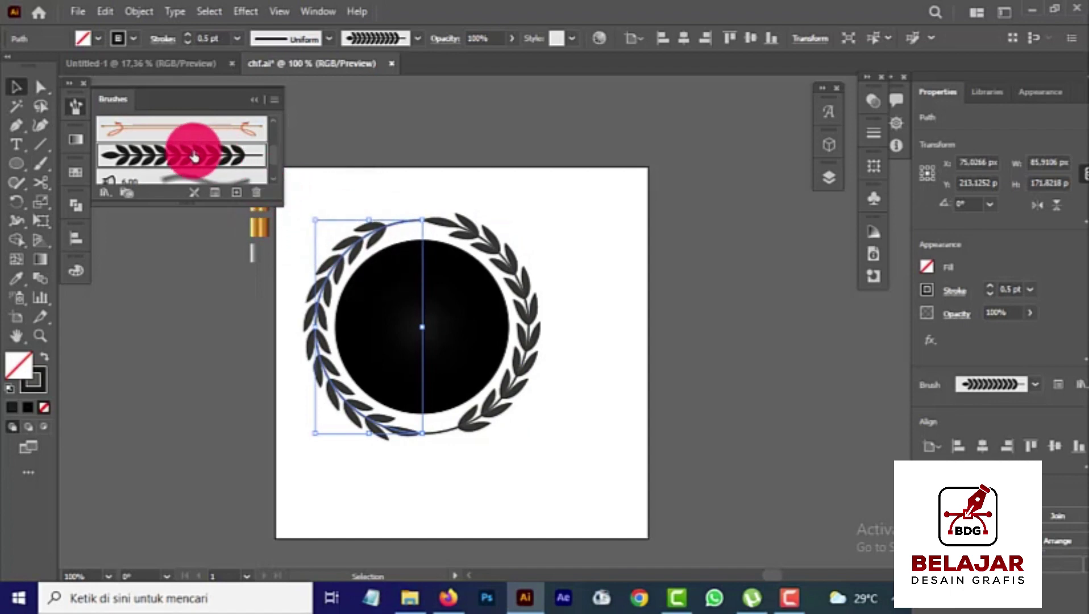
double_click(194, 156)
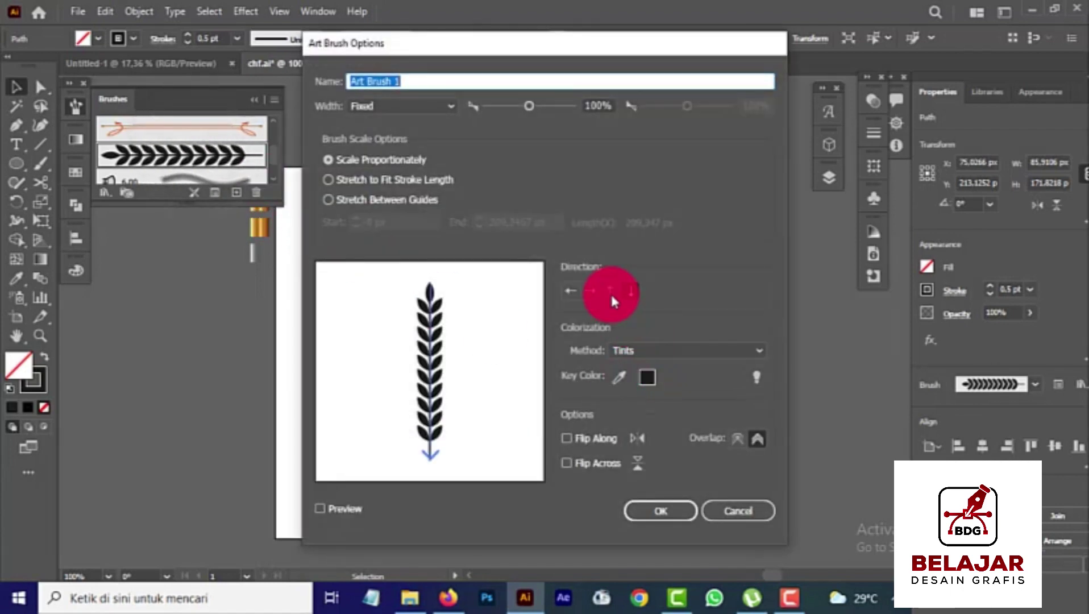
left_click(610, 292)
left_click(663, 512)
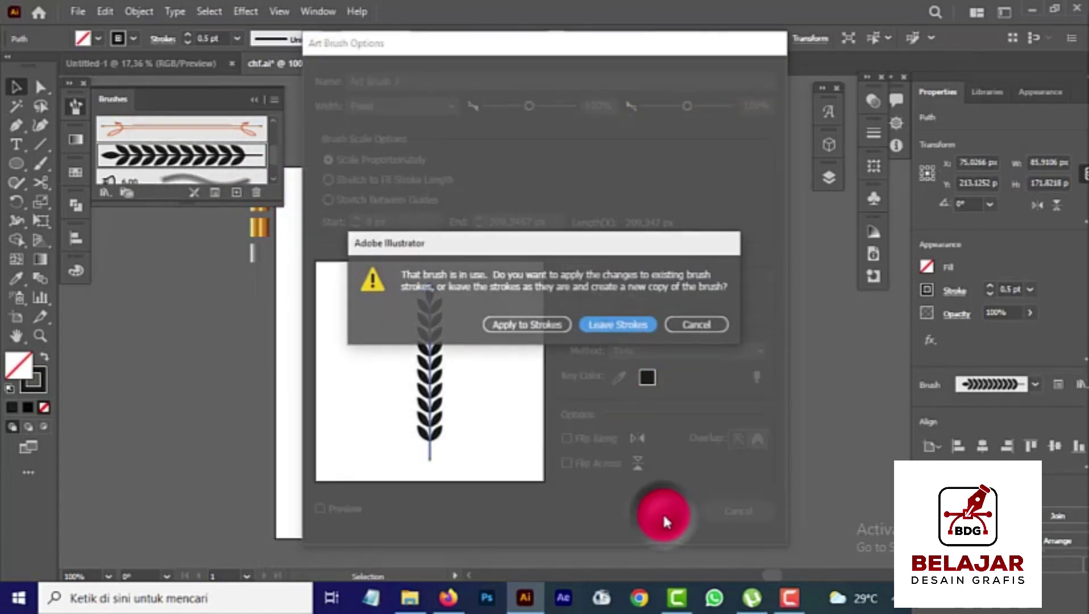
left_click(619, 325)
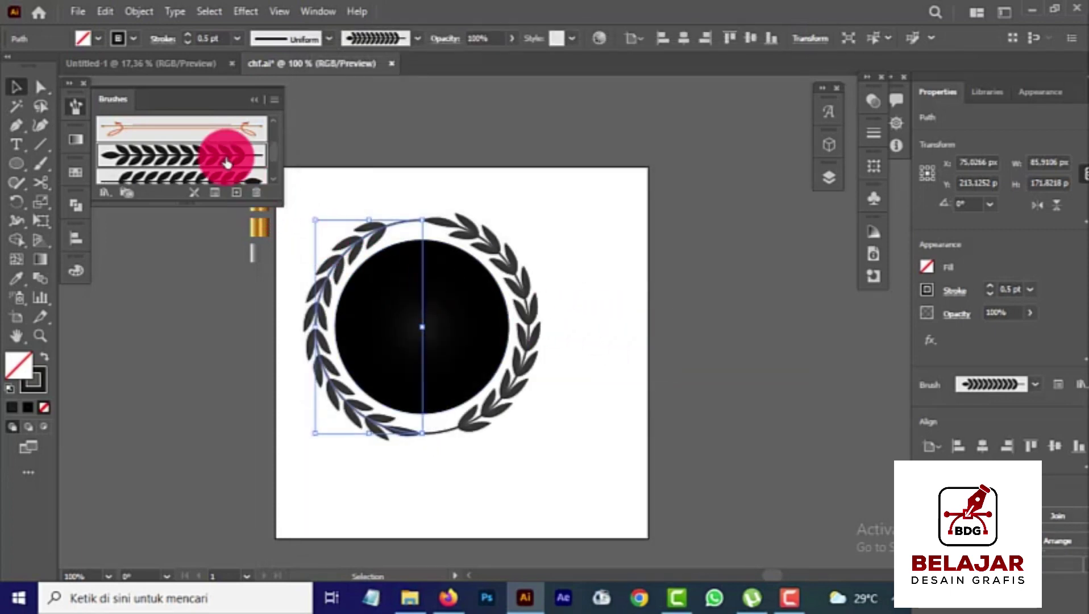
left_click(217, 180)
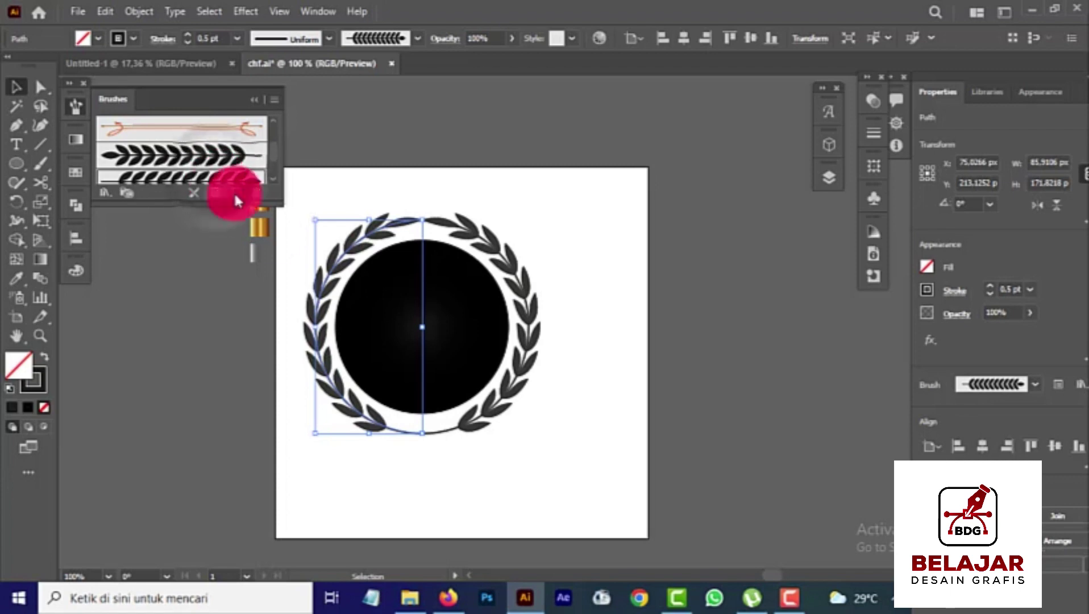
left_click(262, 310)
Select both leaf-branch halves and enlarge the wreath outward from its center around the black circle.
scroll(422, 507, "up", 1)
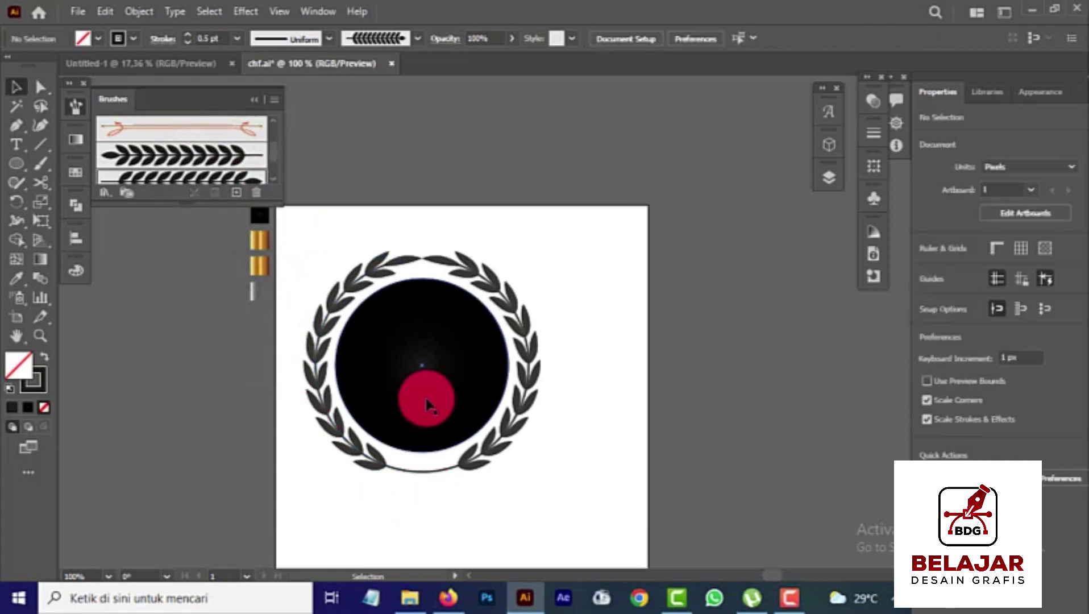
scroll(433, 376, "up", 2)
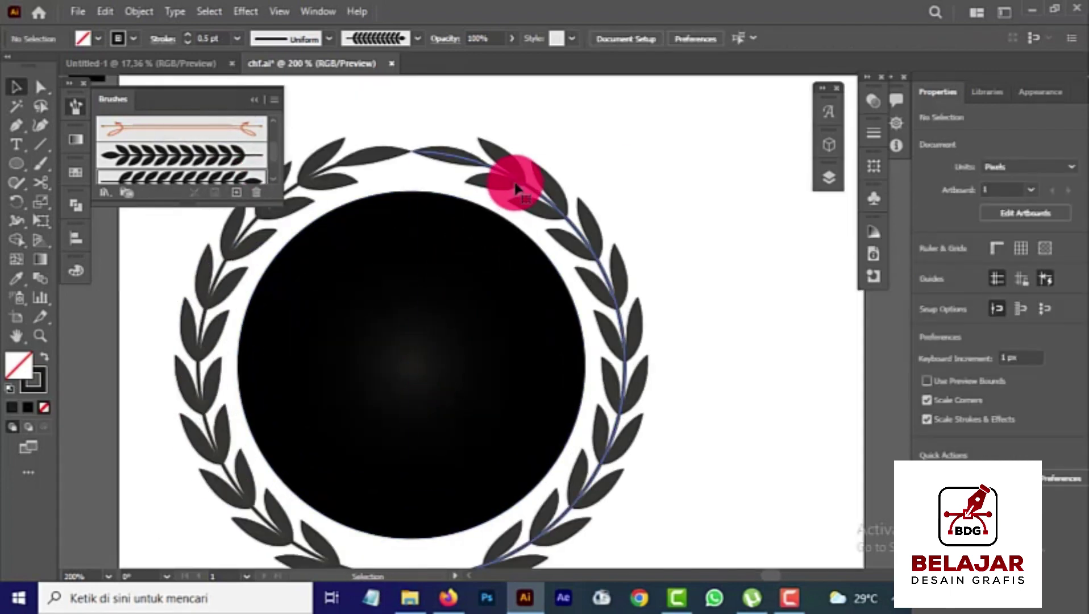
left_click(500, 174)
scroll(339, 180, "down", 1)
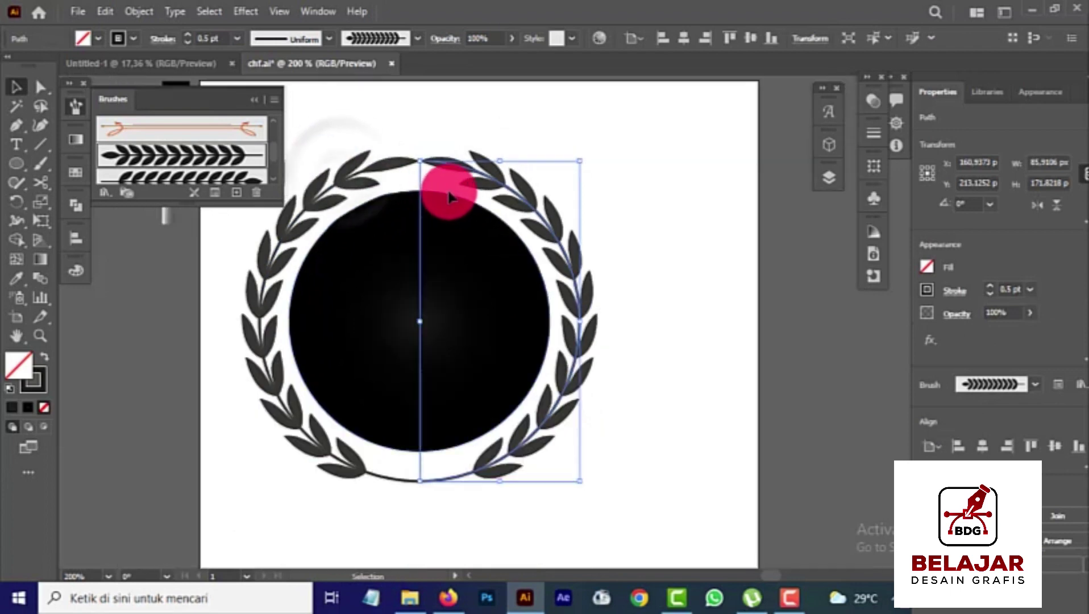
left_click(354, 182, "shift")
mouse_move(423, 161)
left_mouse_down()
mouse_move(427, 124)
mouse_move(423, 142)
left_mouse_up()
Scale the black circle down to about 114 px in diameter and offset its path outward by 9 px.
left_click(396, 311)
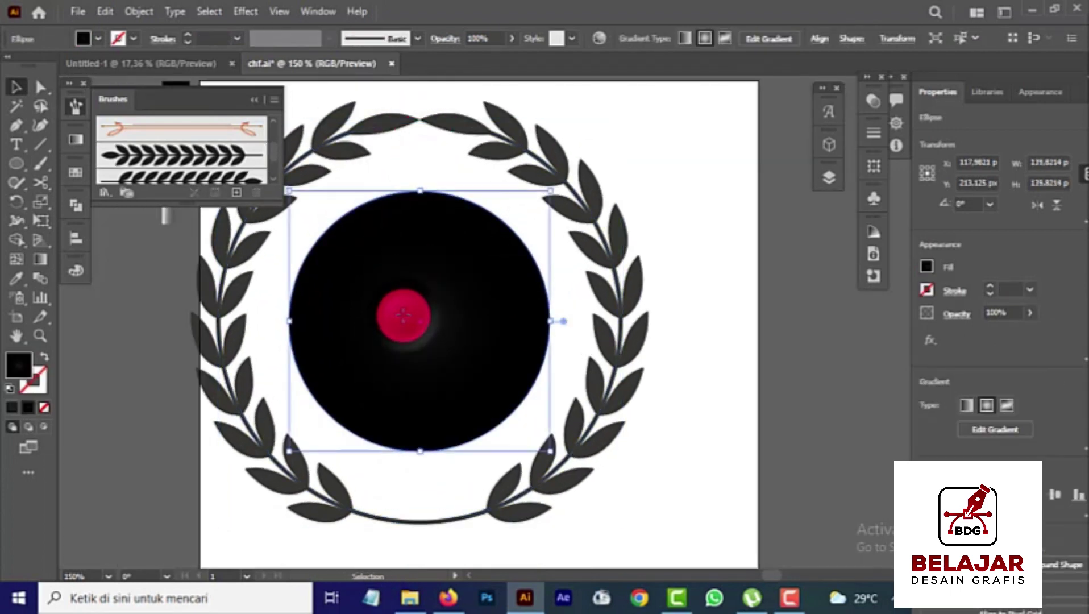
left_click_drag(423, 192, 420, 215)
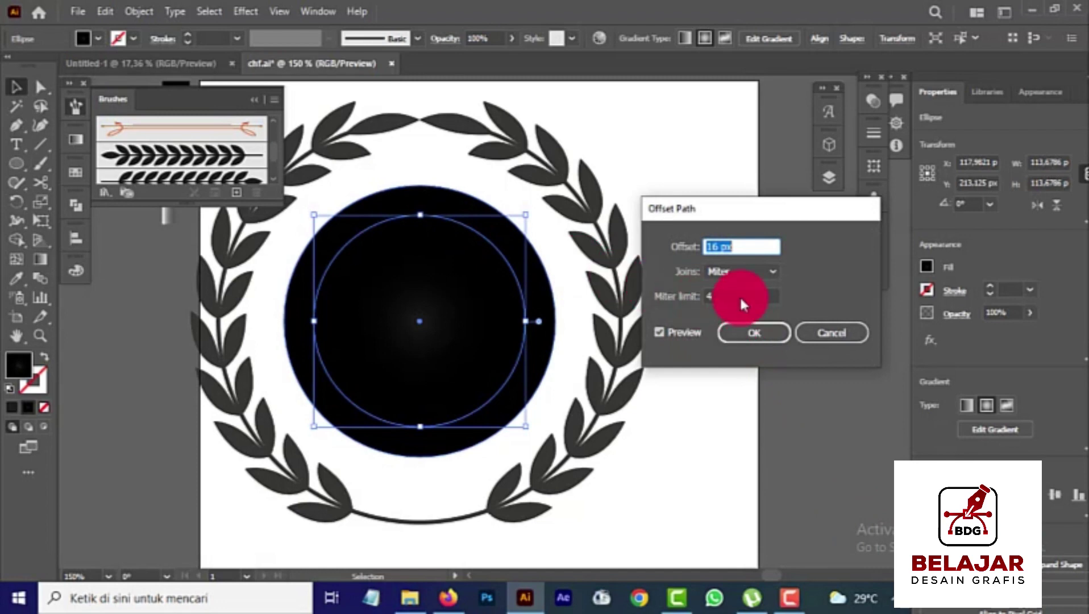
scroll(721, 248, "down", 9)
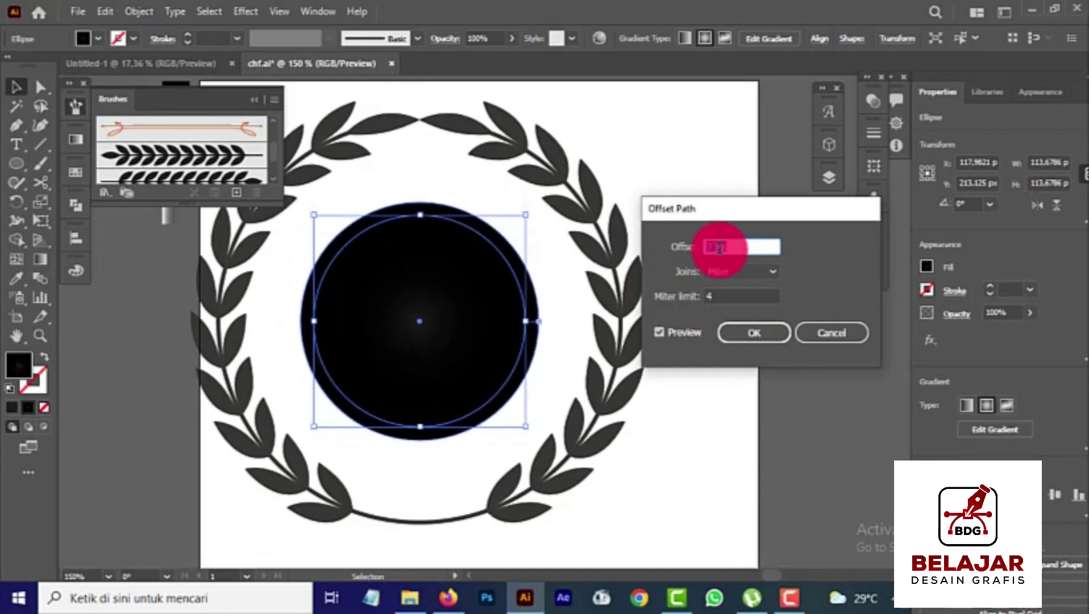
scroll(719, 247, "up", 2)
scroll(720, 248, "up", 1)
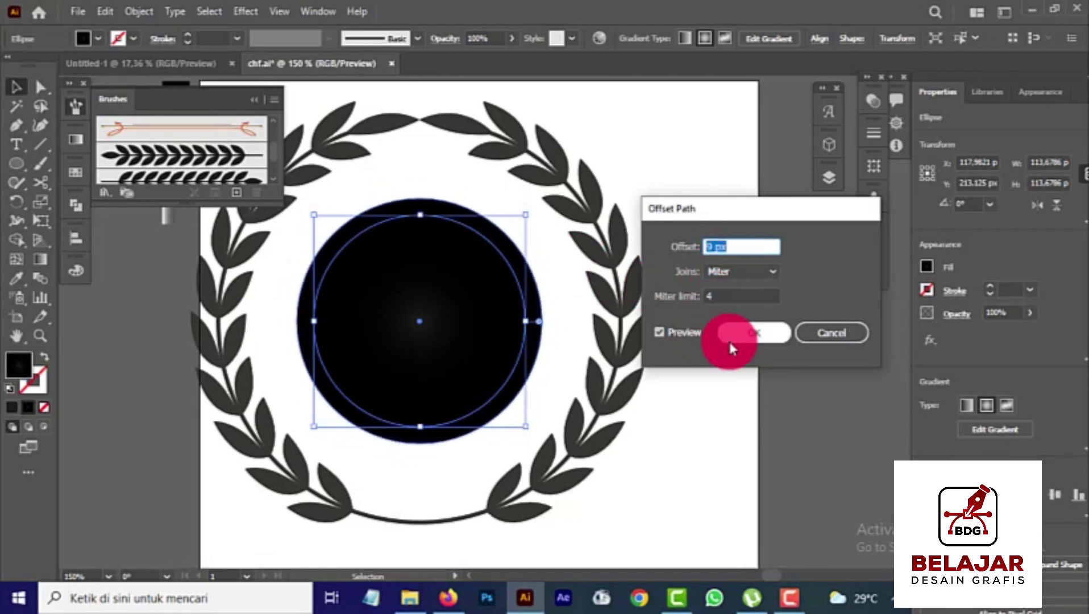
left_click(730, 340)
Offset the path of the larger 132 px black circle outward by 12 px to add a third concentric circle.
left_click(433, 319, "shift")
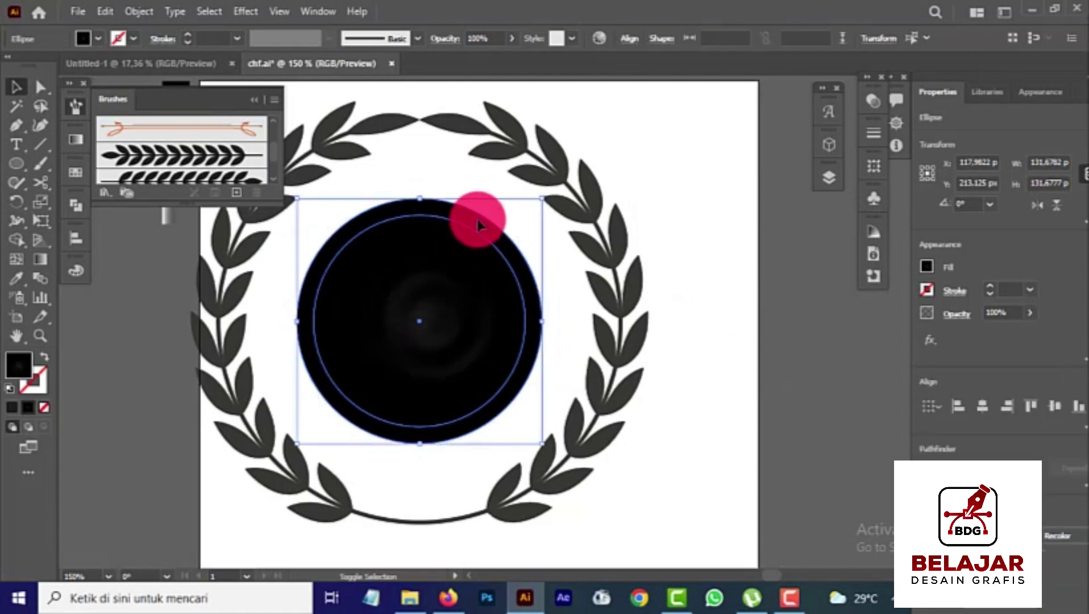
left_click(518, 231)
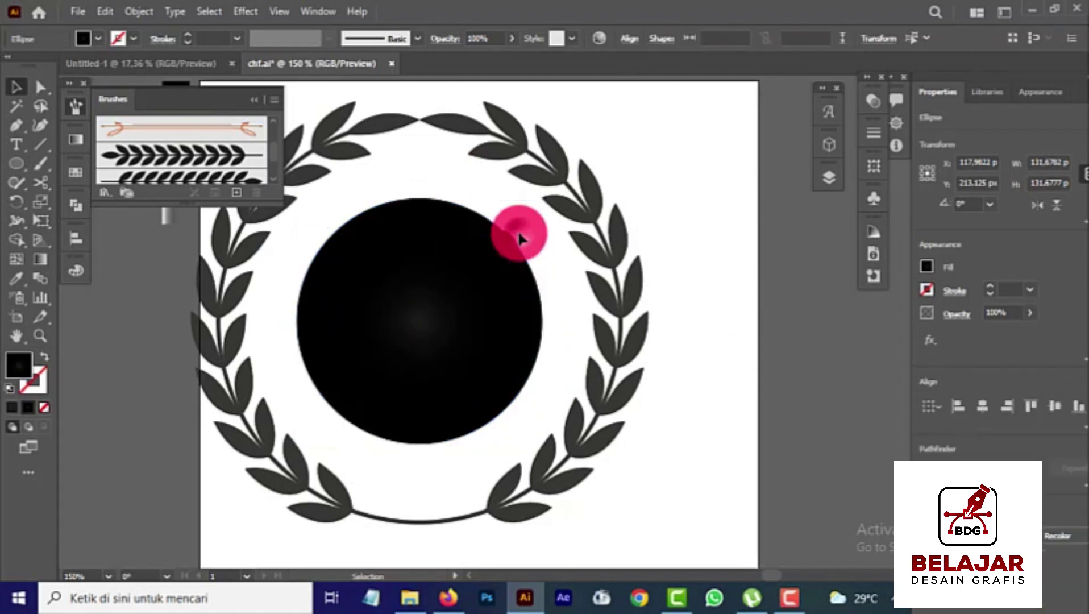
left_click(496, 233)
left_click(961, 565)
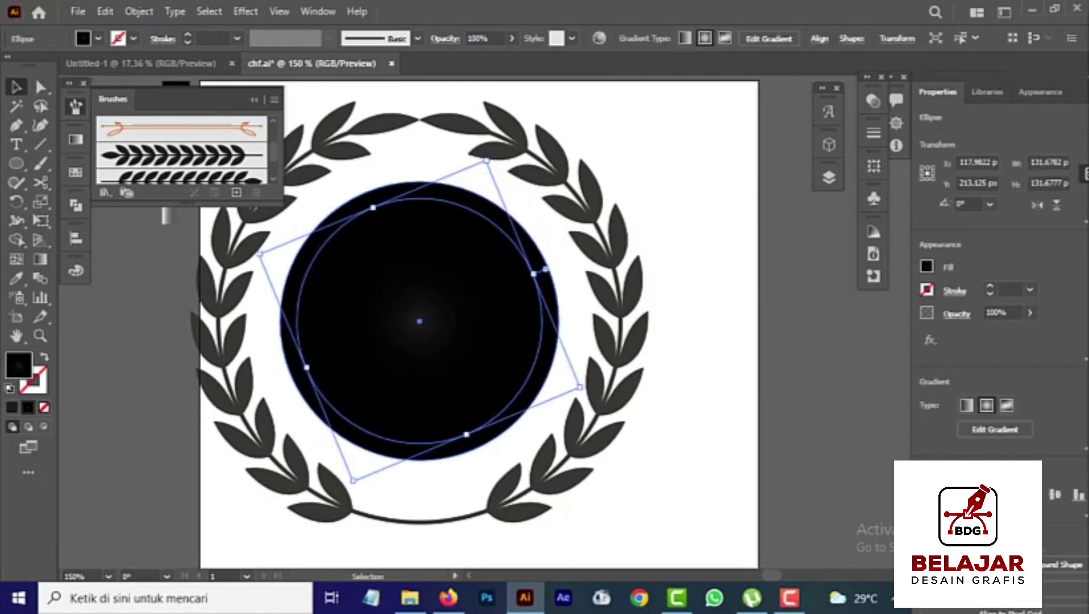
scroll(717, 243, "up", 3)
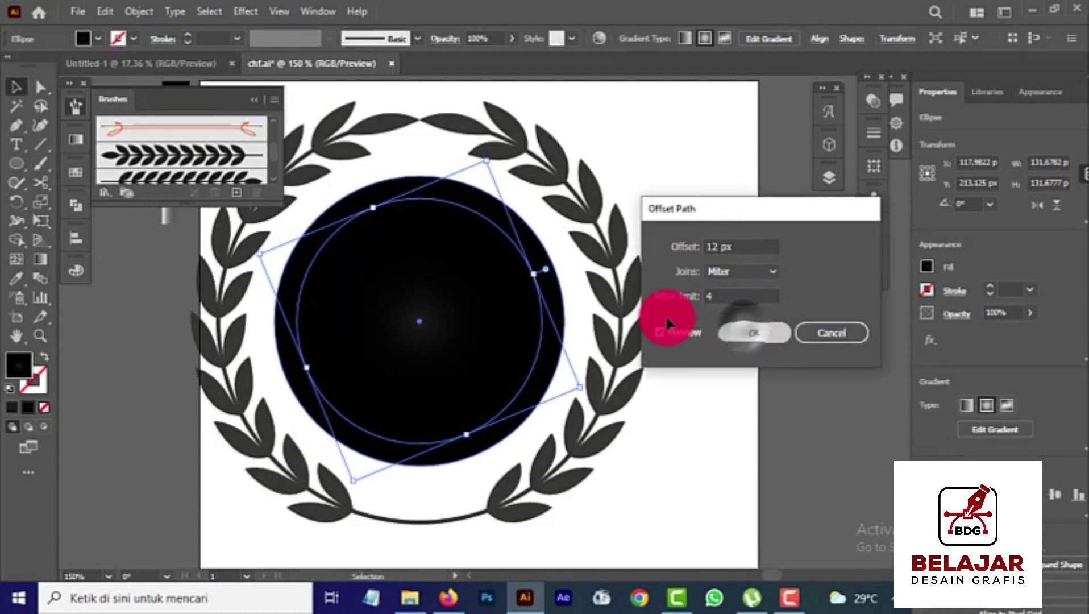
left_click(746, 333)
Separate the two inner circles into a central disc and a surrounding ring with the Shape Builder tool.
left_click(491, 255)
left_click(509, 254)
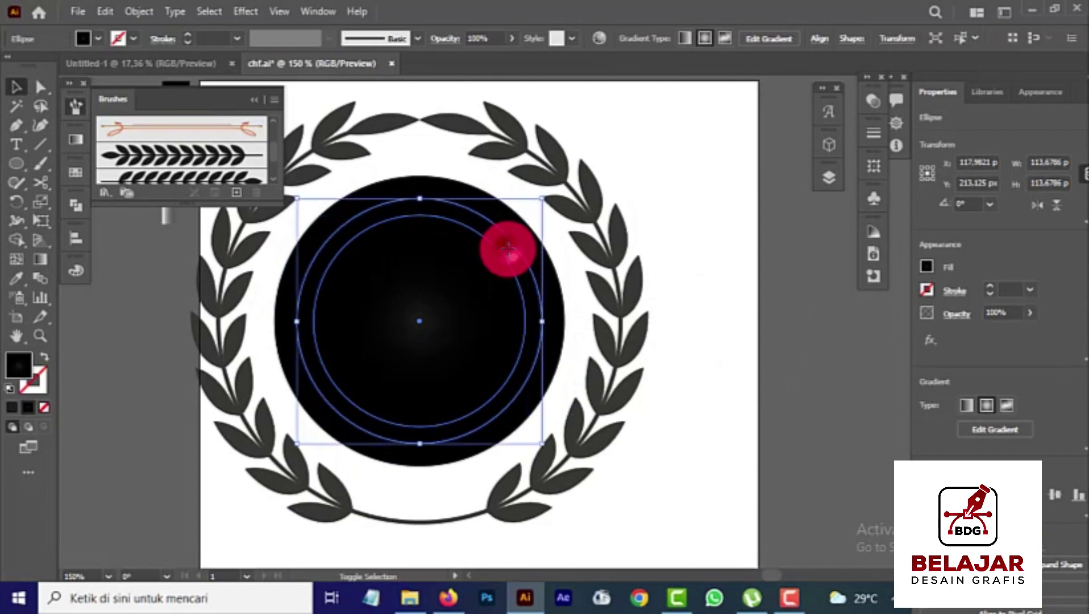
left_click(15, 236)
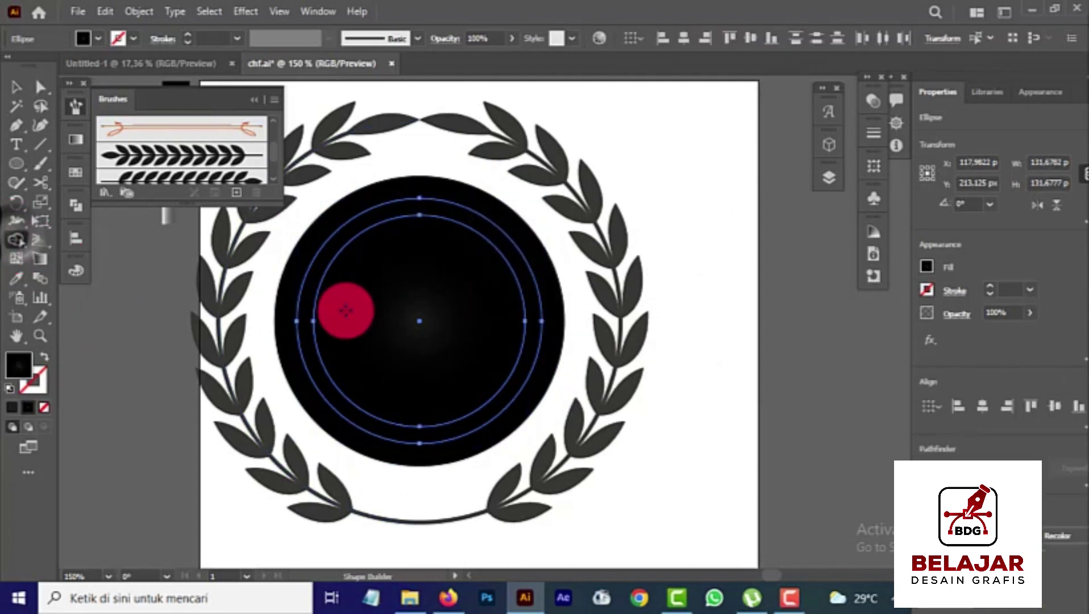
left_click(422, 351)
left_click(14, 87)
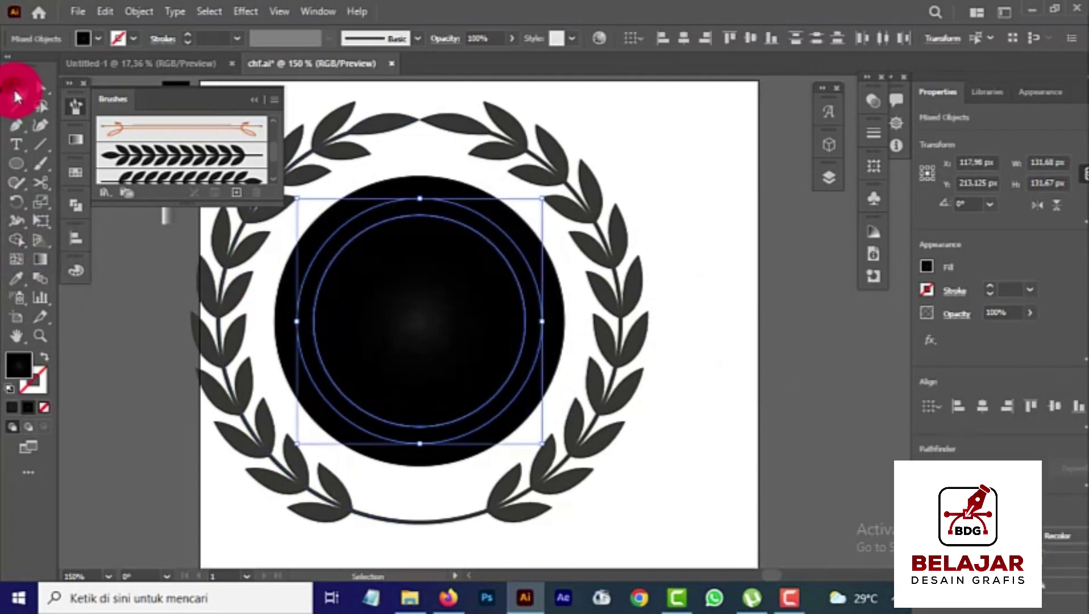
left_click(105, 289)
Fill the ring around the central disc with the gold linear gradient sampled from the swatch squares beside the artboard.
scroll(472, 278, "up", 1)
left_click(475, 238)
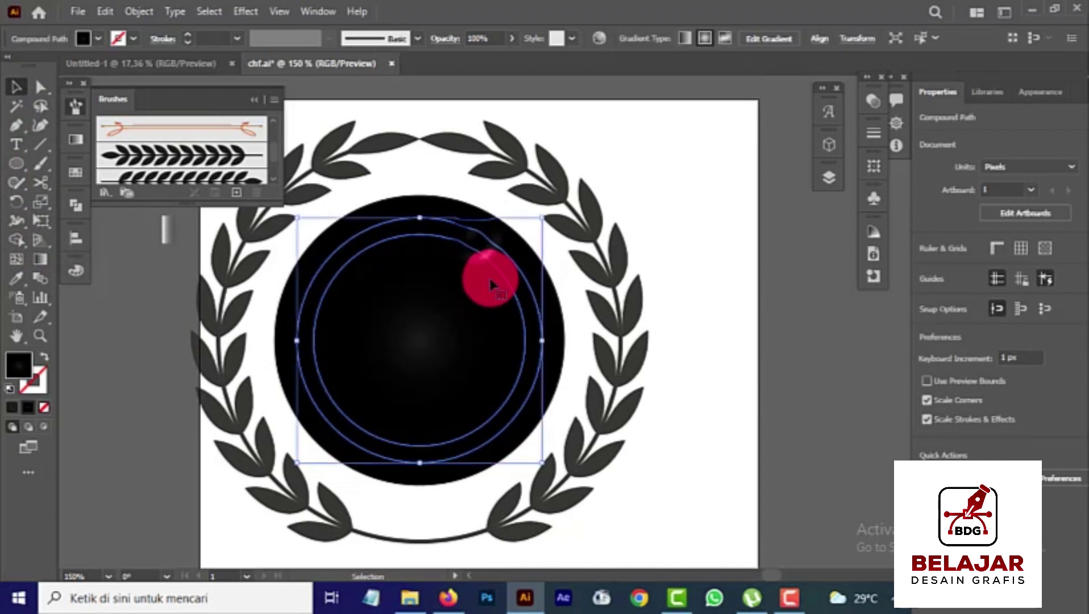
scroll(482, 302, "down", 2)
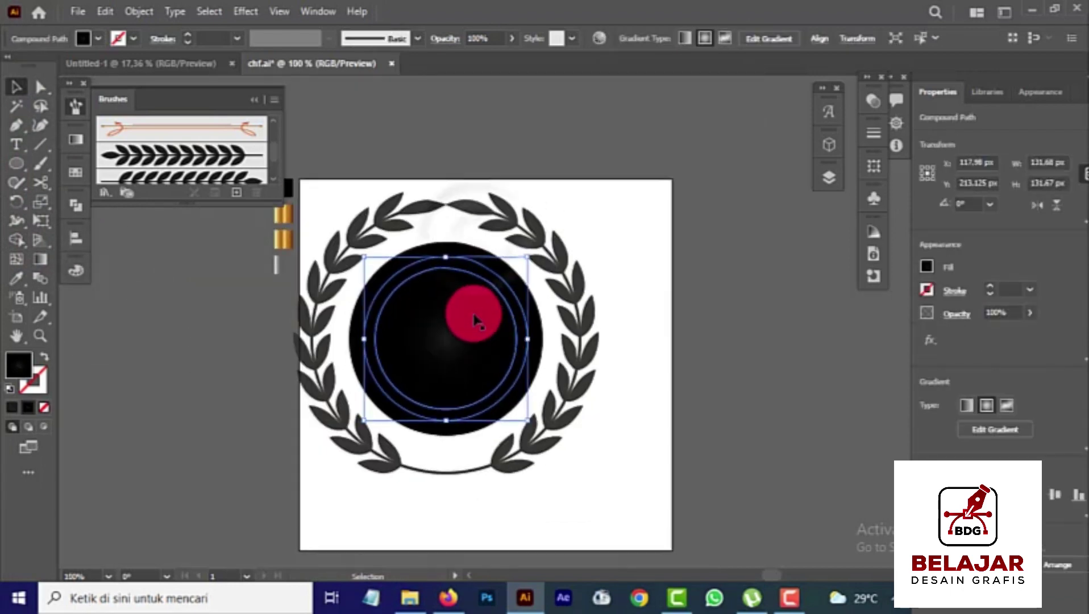
left_click(22, 280)
left_click(283, 216)
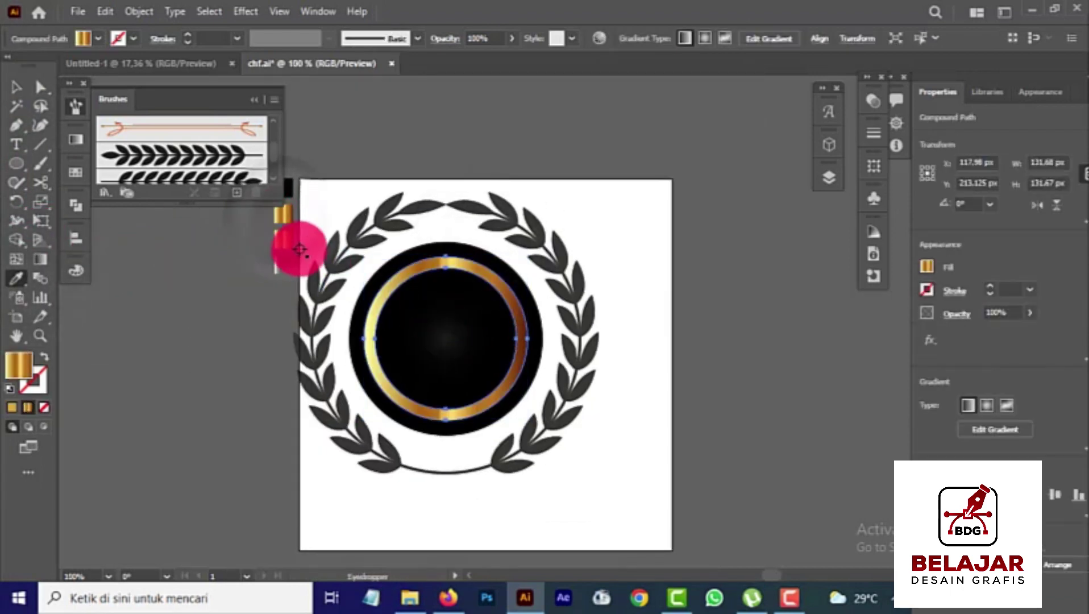
left_click(275, 250)
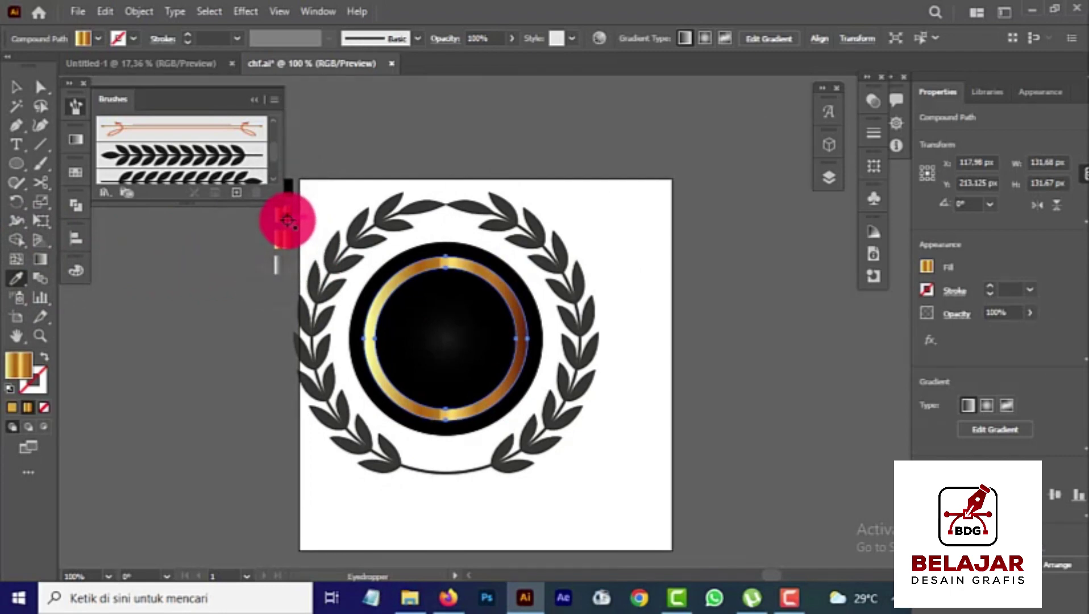
Redirect the gold ring's linear gradient vertically through the ring's centre with the Gradient tool.
left_click(17, 86)
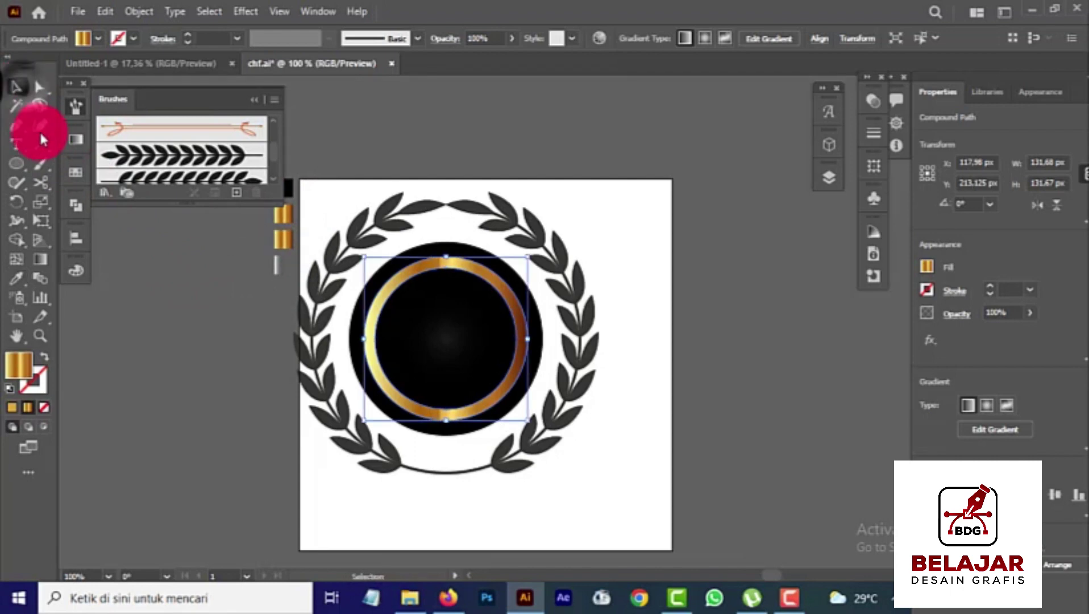
scroll(107, 301, "up", 1)
left_click(43, 255)
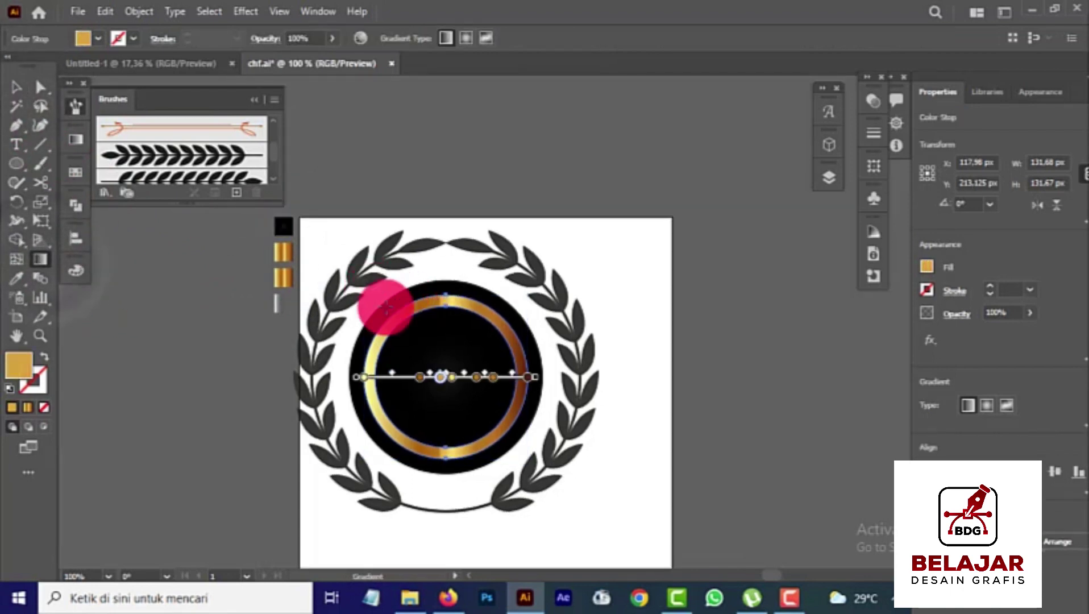
left_click_drag(372, 279, 469, 493)
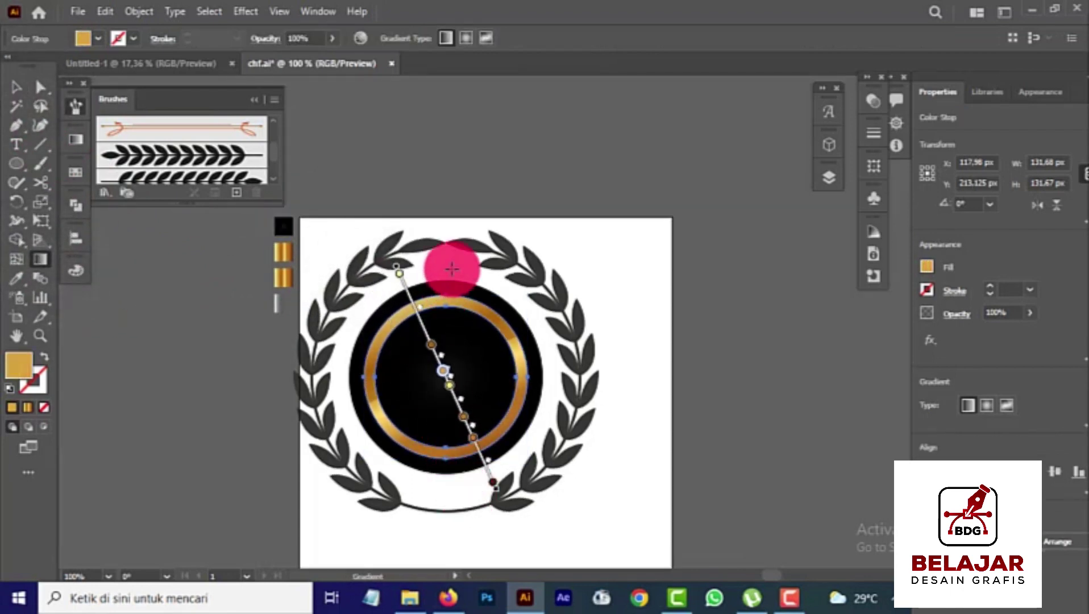
left_click_drag(452, 264, 449, 506)
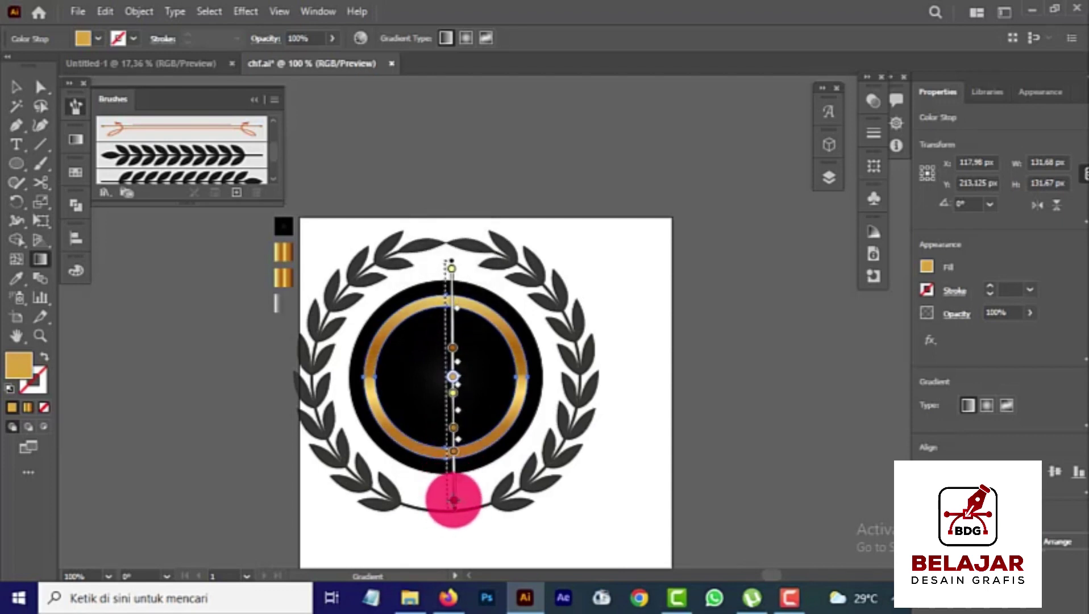
left_click_drag(453, 501, 447, 500)
left_click(16, 86)
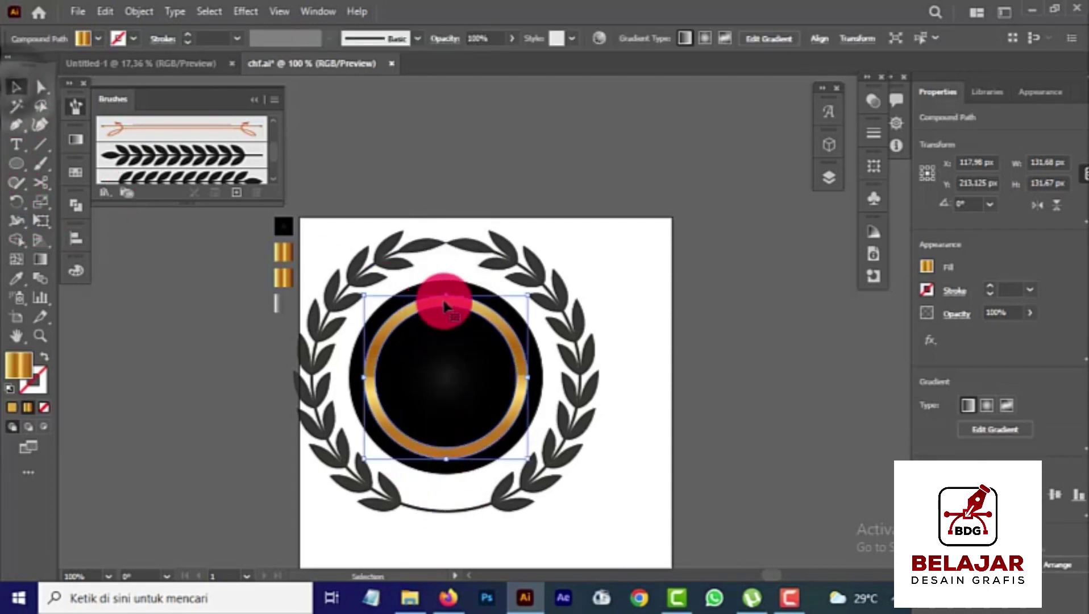
Offset the outer black circle's path by 12 px and enlarge the new outermost circle from its centre to about 189 px.
left_click(498, 303)
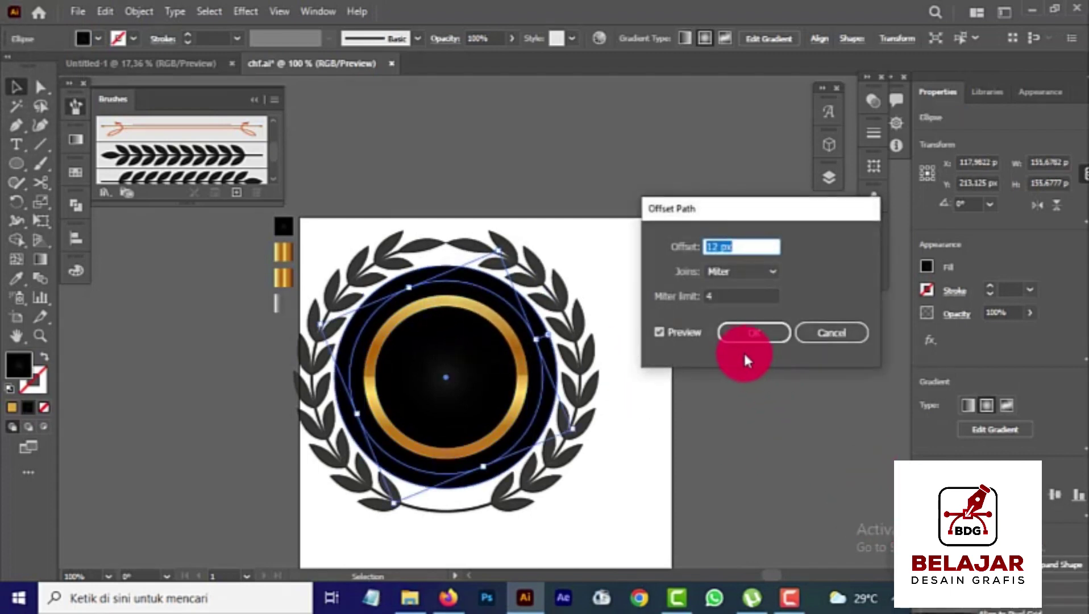
left_click(738, 335)
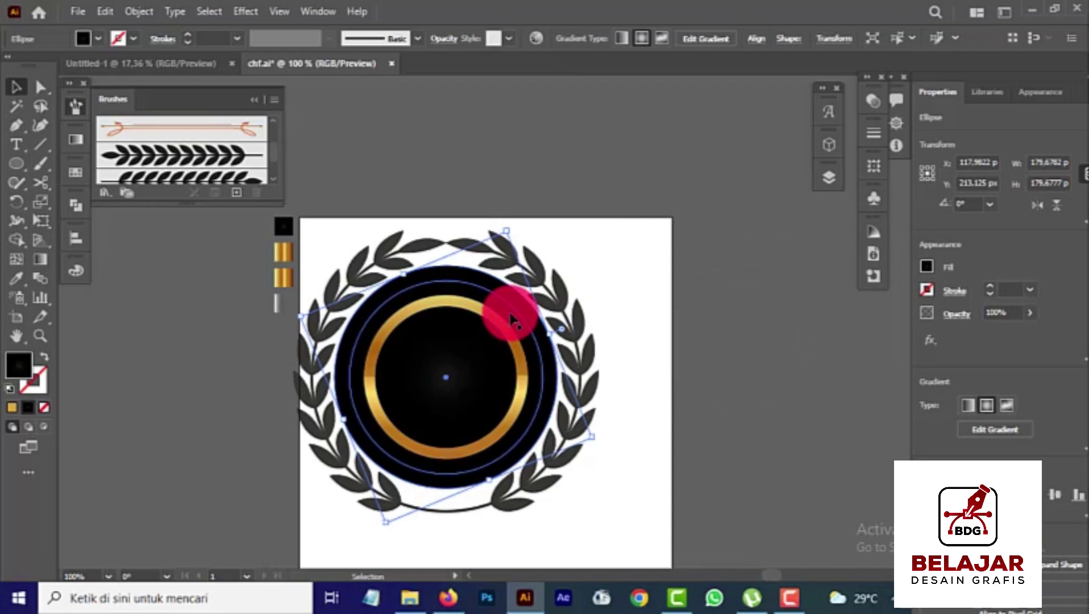
left_click(492, 289)
scroll(454, 291, "up", 1)
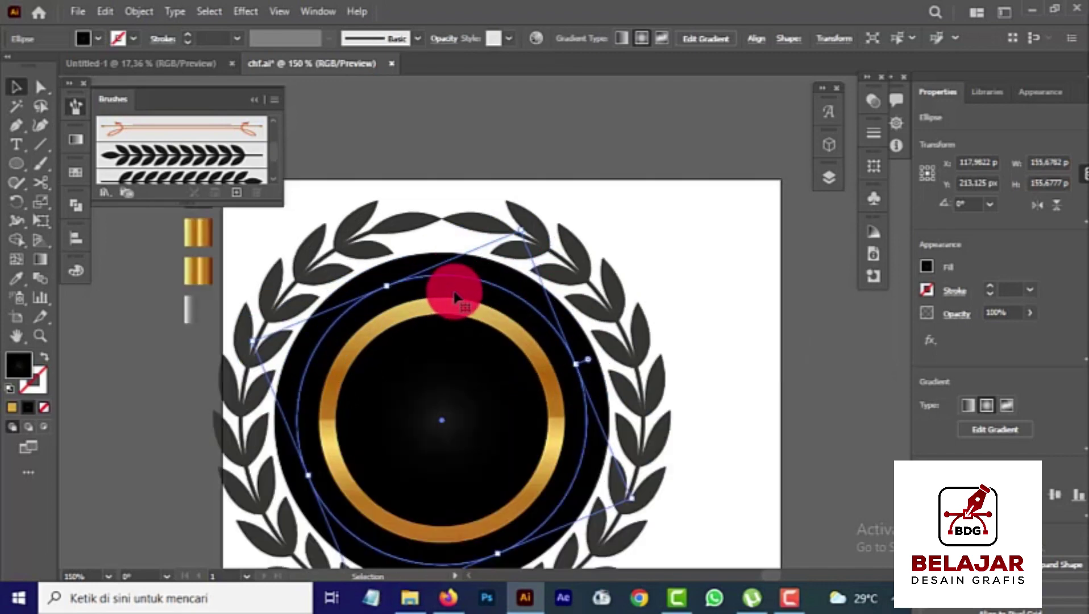
left_click(483, 269)
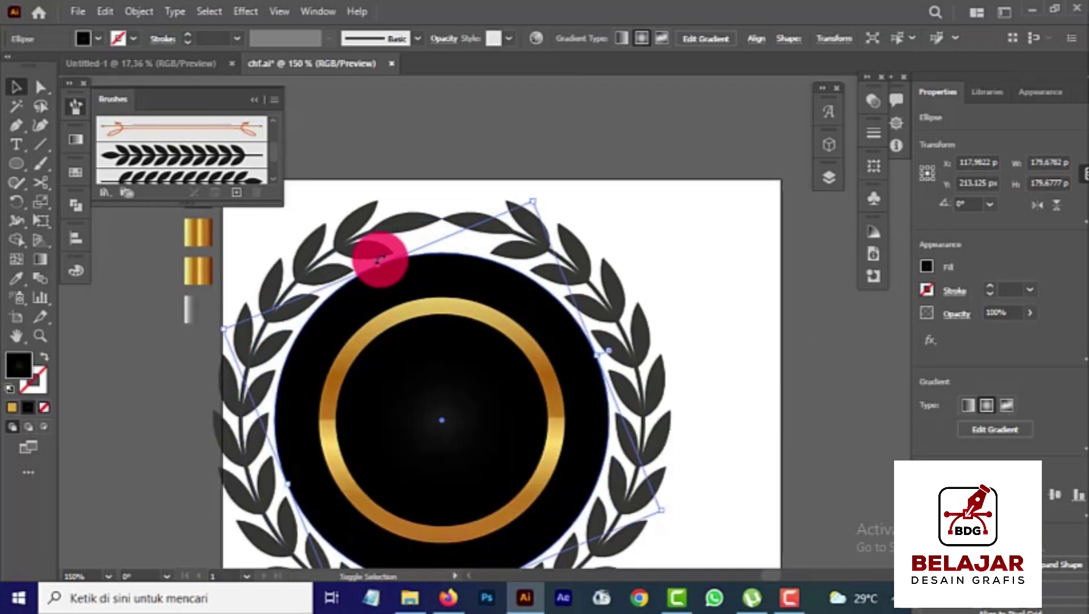
left_click_drag(380, 265, 445, 285)
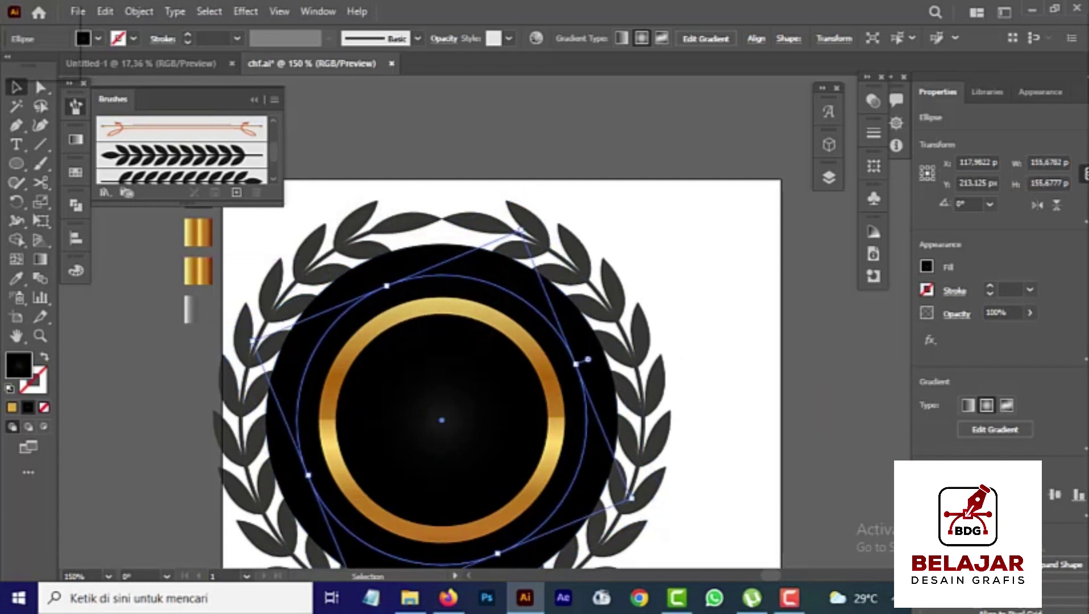
Offset the path of the 156 px black circle outward by 6 px.
key("alt+o")
key("p")
key("o")
scroll(708, 243, "down", 2)
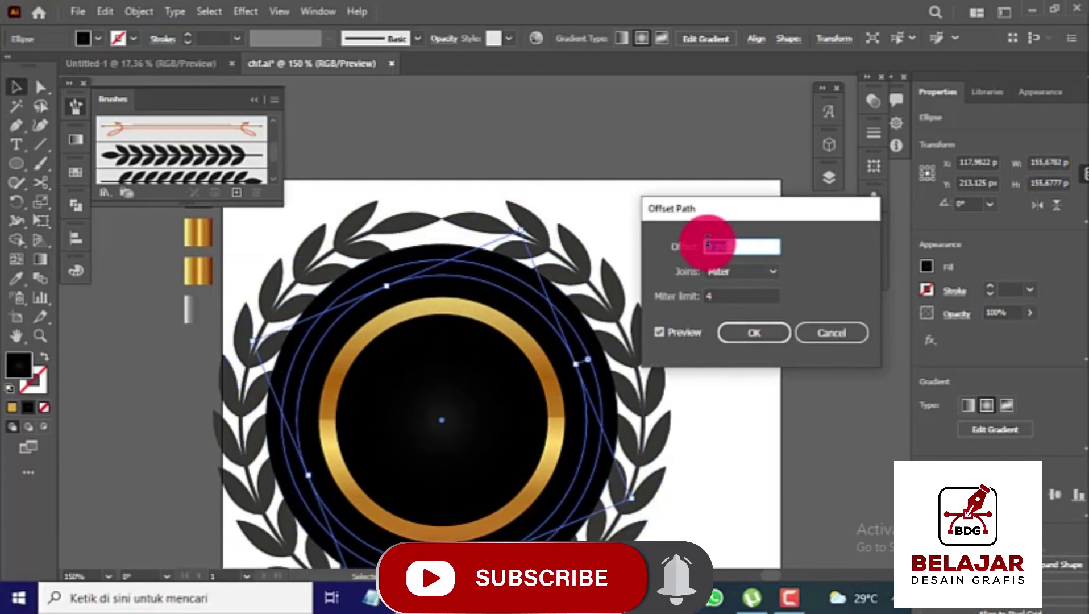
key("Down")
key("Down")
key("Up")
key("Down")
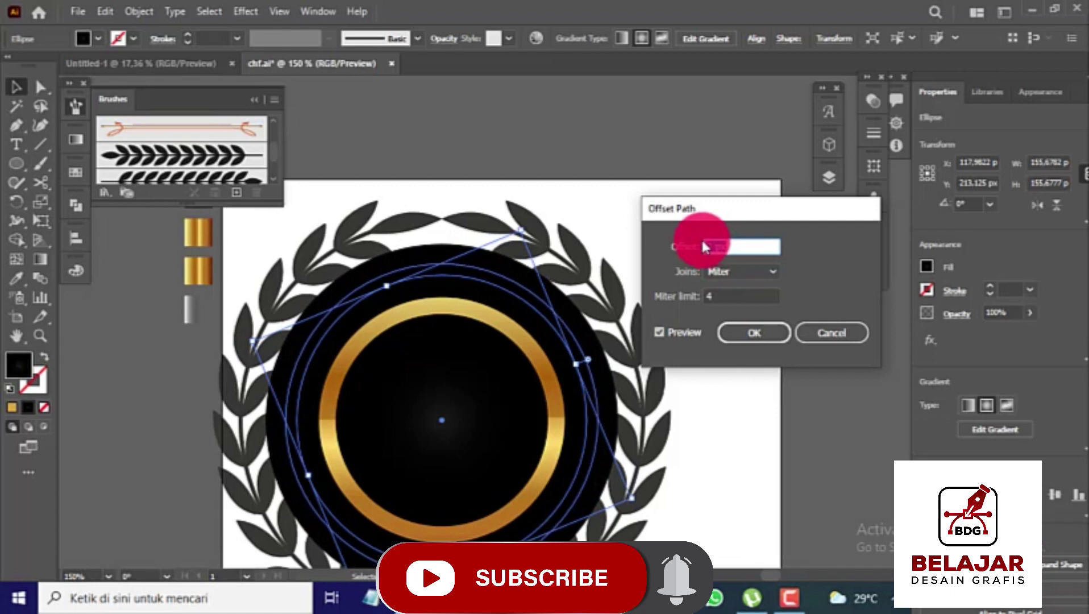
left_click(729, 331)
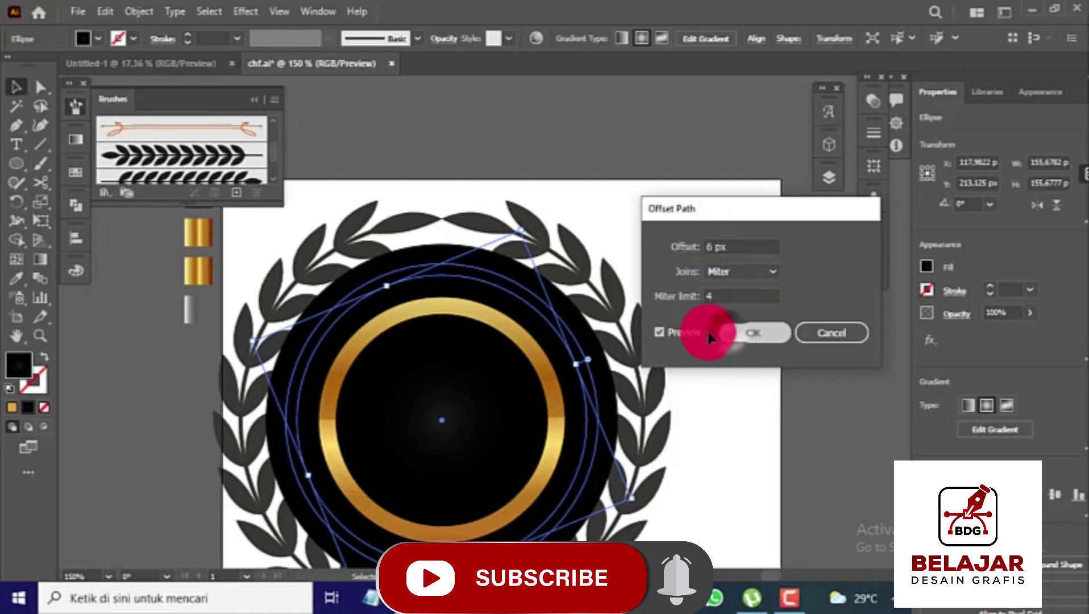
Remove the thin band between the three outer black circles with the Shape Builder tool, leaving a gap.
left_click(534, 307)
left_click(324, 284)
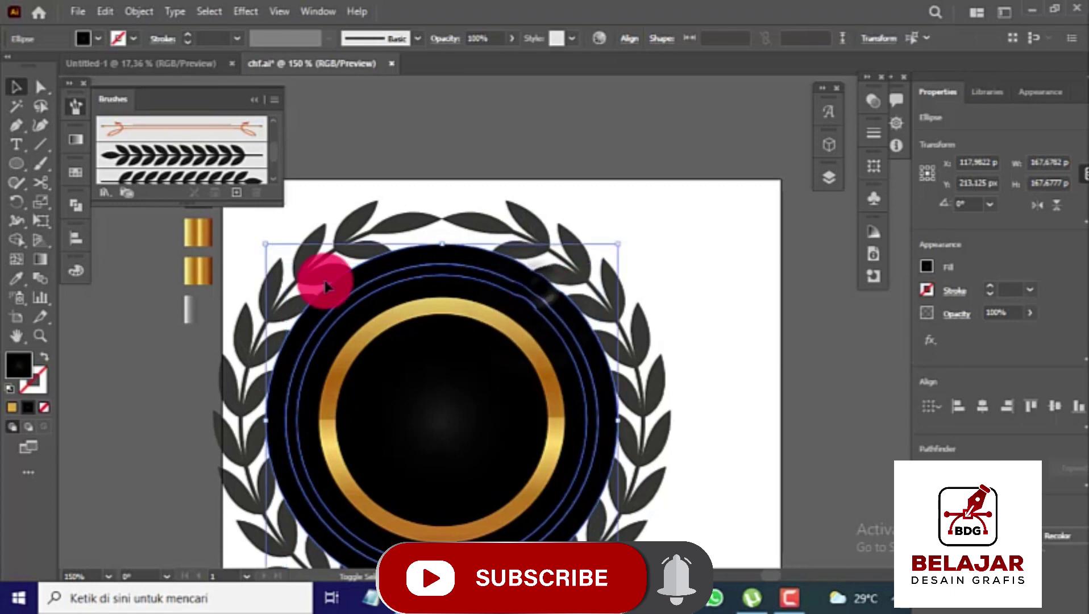
left_click(16, 239)
scroll(500, 332, "up", 1)
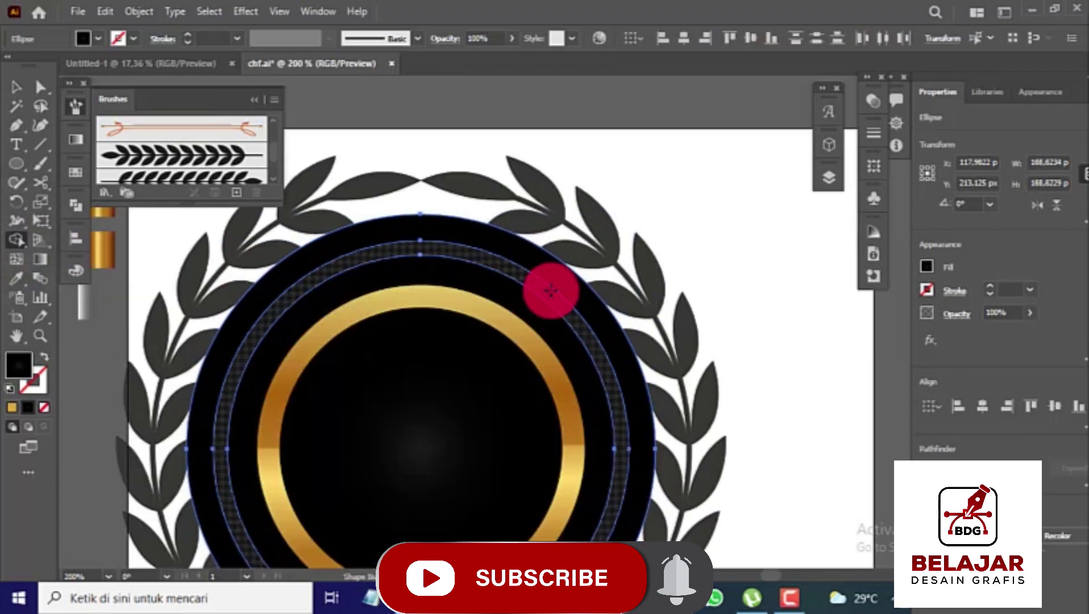
left_click(529, 280)
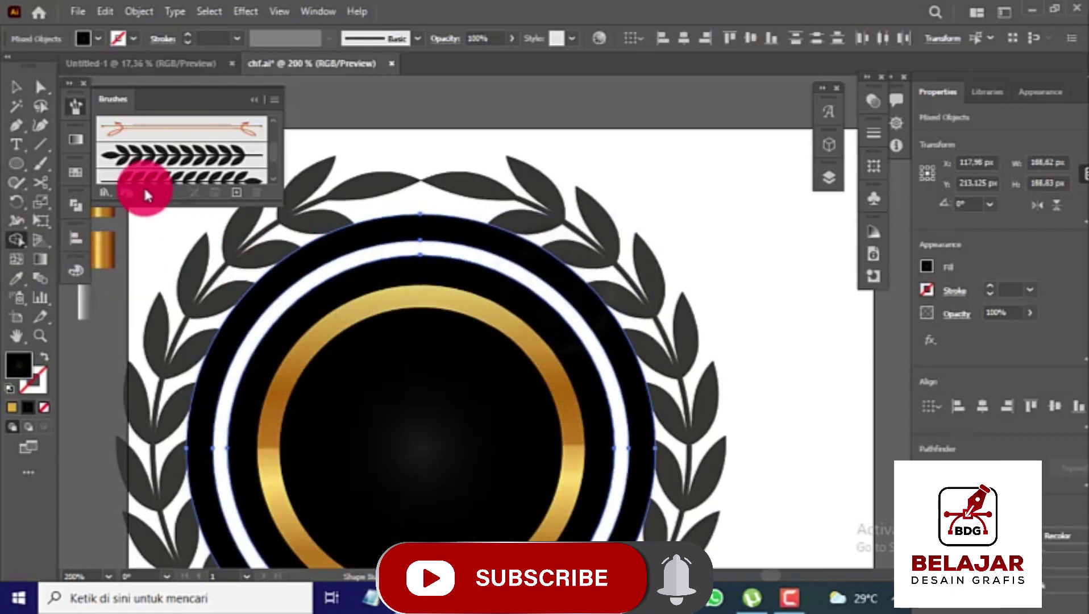
left_click(15, 89)
key("ctrl+1")
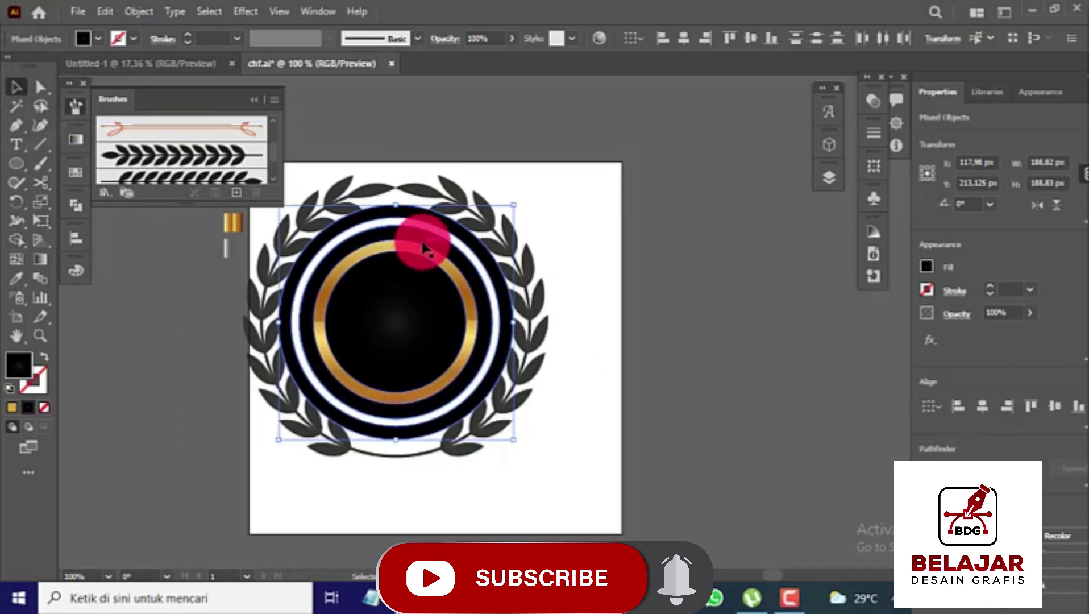
Fill the two black rings on either side of the white gap with the gold gradient sampled from the inner ring.
left_click(17, 277)
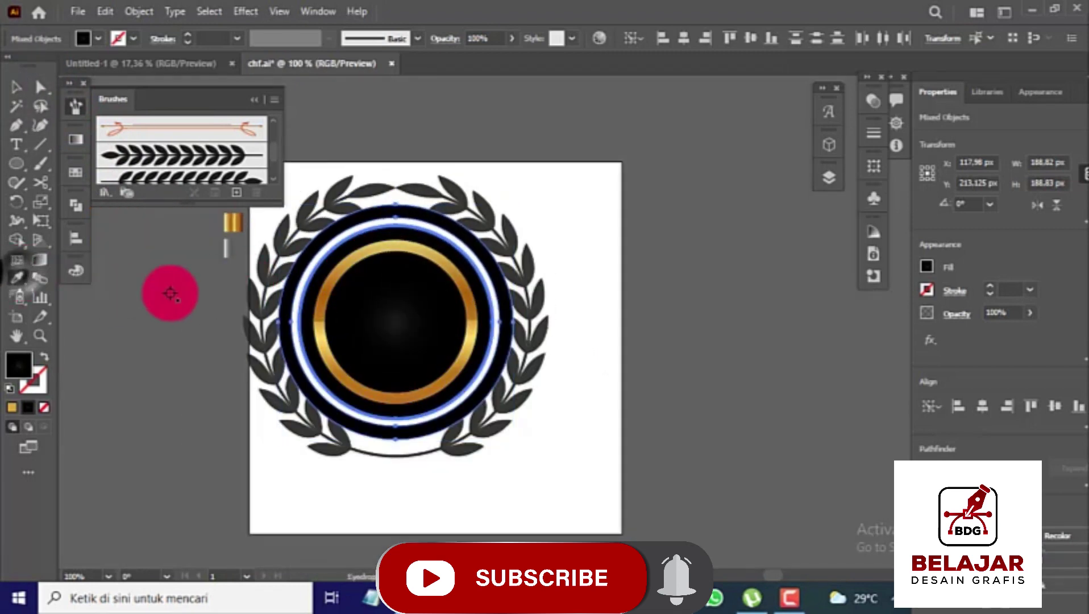
left_click(349, 265)
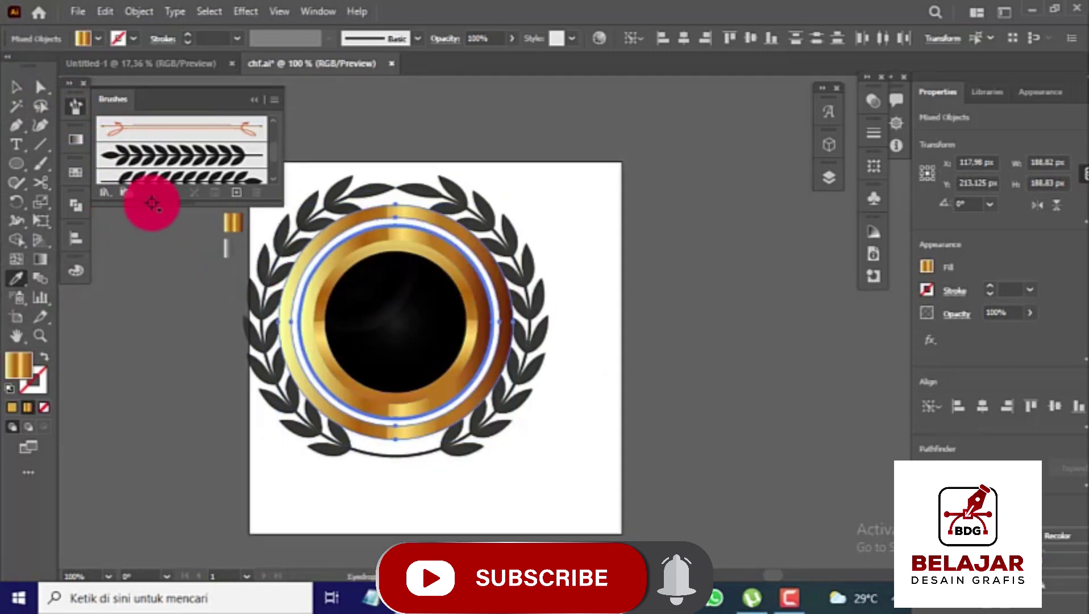
left_click(15, 89)
right_click(373, 211)
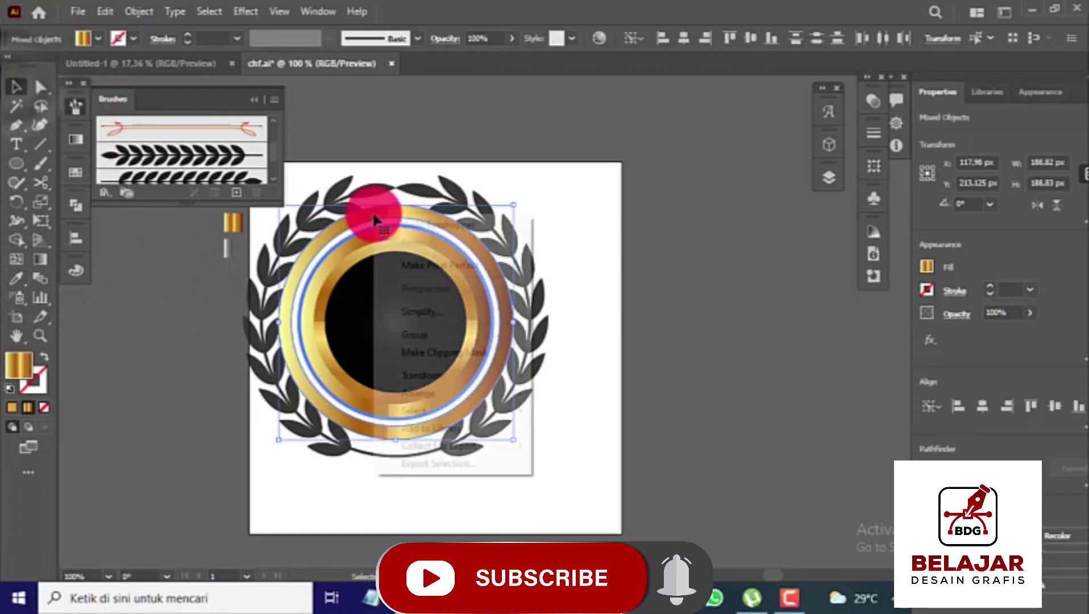
left_click(578, 332)
left_click(552, 310)
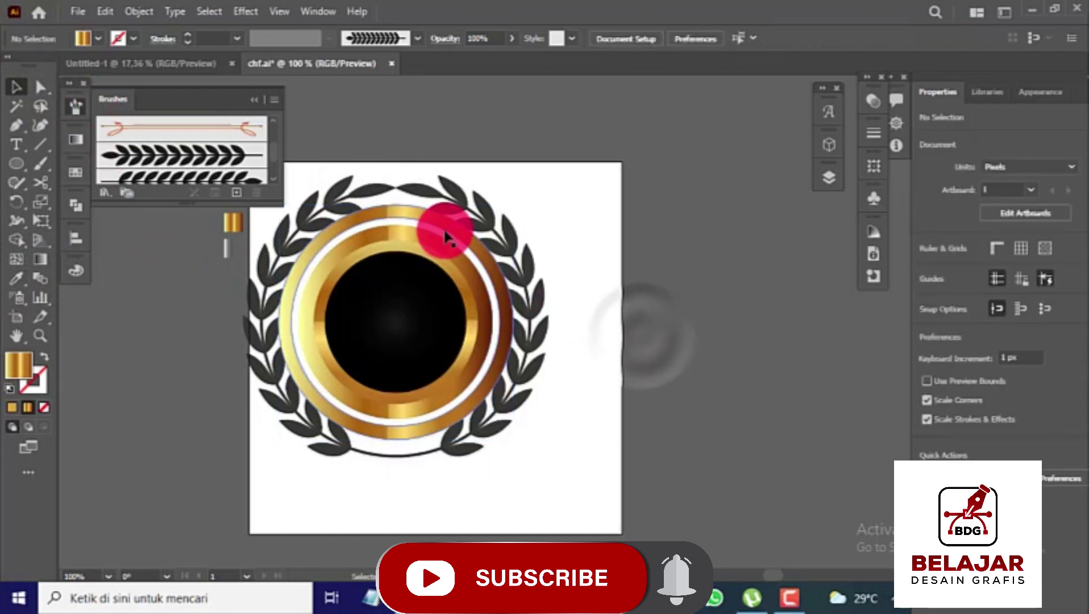
Redirect the gold gradient of the shape just inside the white gap so it runs vertically from top to bottom.
left_click(447, 226)
left_click(437, 244)
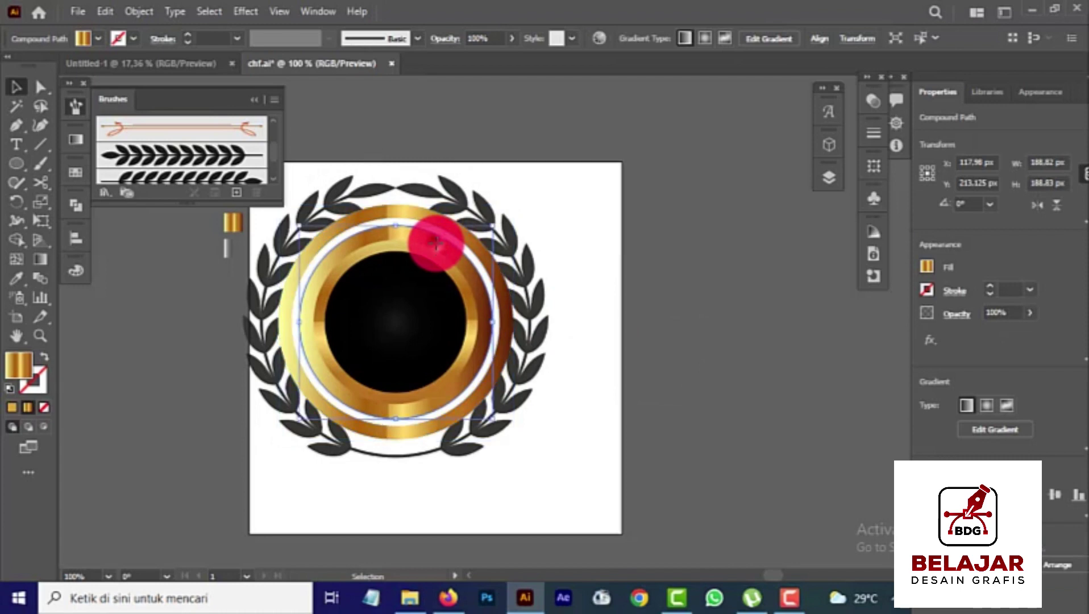
left_click(39, 259)
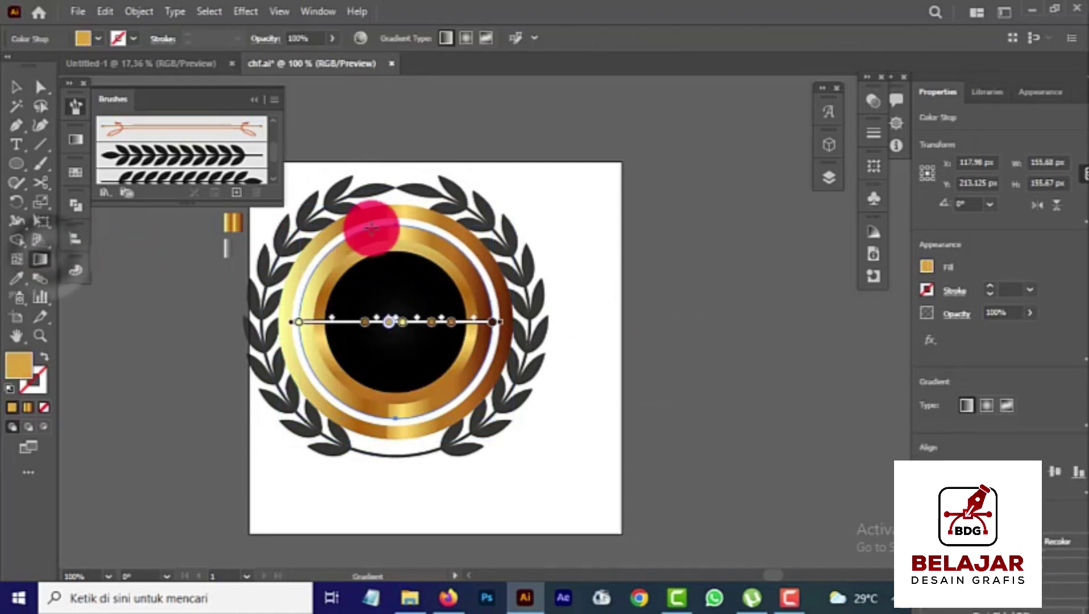
mouse_move(345, 213)
left_mouse_down()
mouse_move(407, 394)
mouse_move(347, 425)
mouse_move(362, 440)
mouse_move(364, 414)
mouse_move(362, 493)
left_mouse_up()
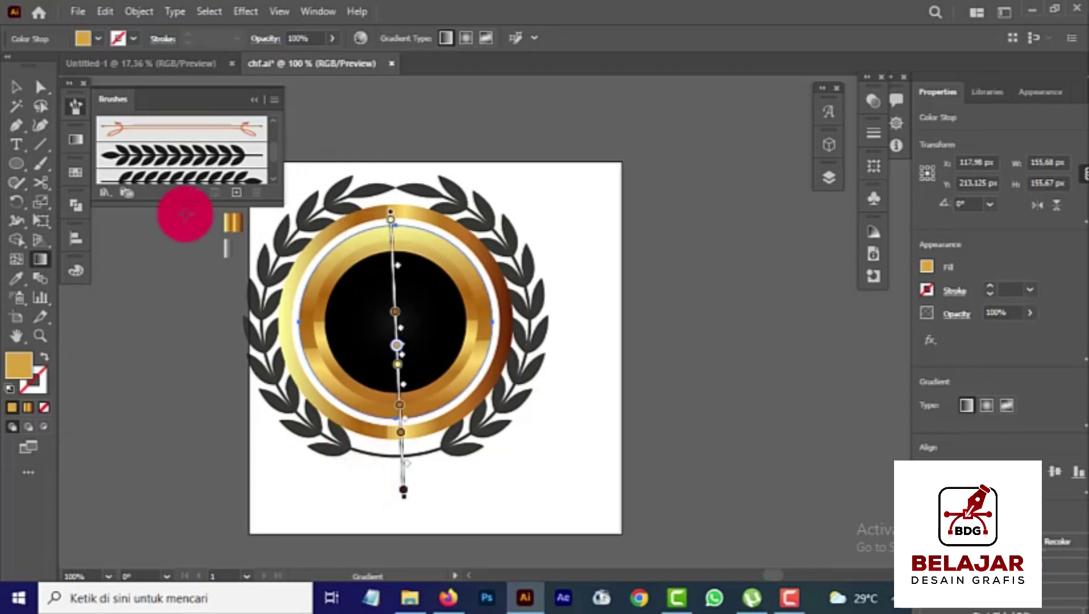
left_click(39, 84)
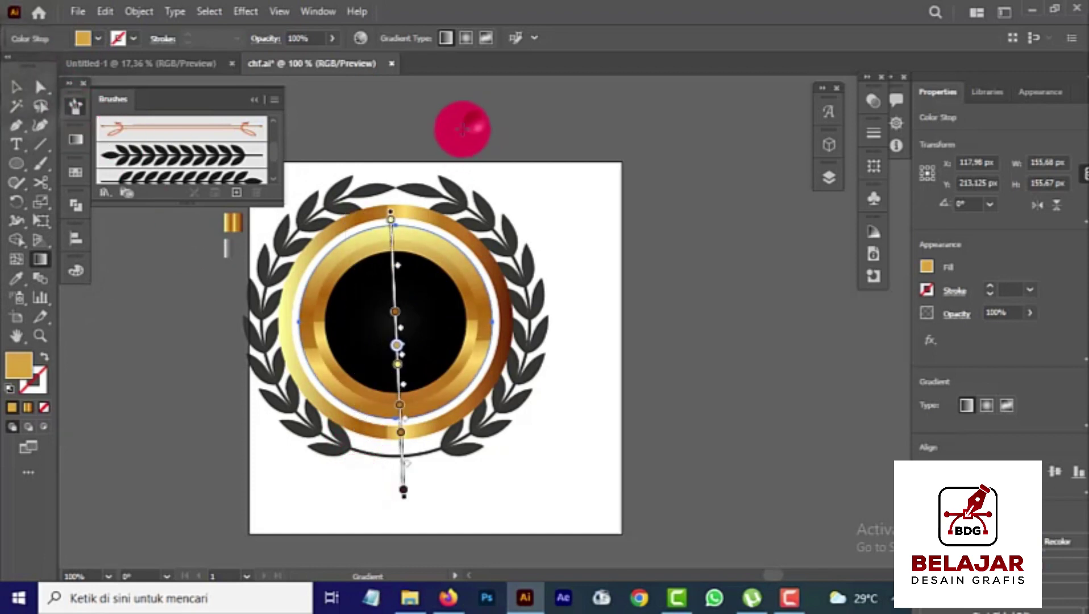
left_click(17, 88)
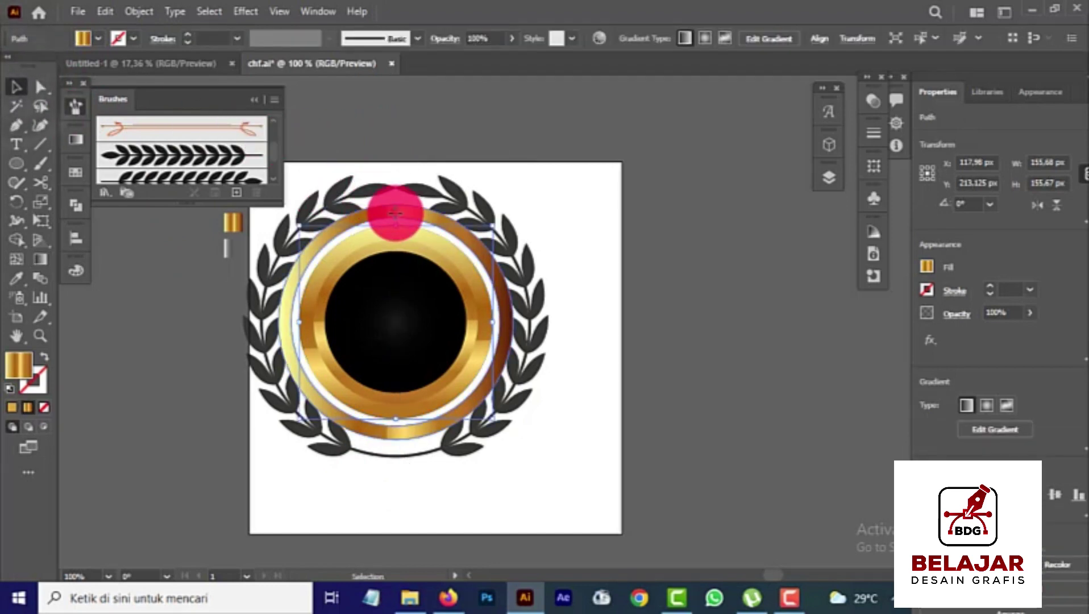
Redirect the outermost ring's gold gradient vertically, starting above the wreath and ending near the ring's lower edge.
left_click(40, 255)
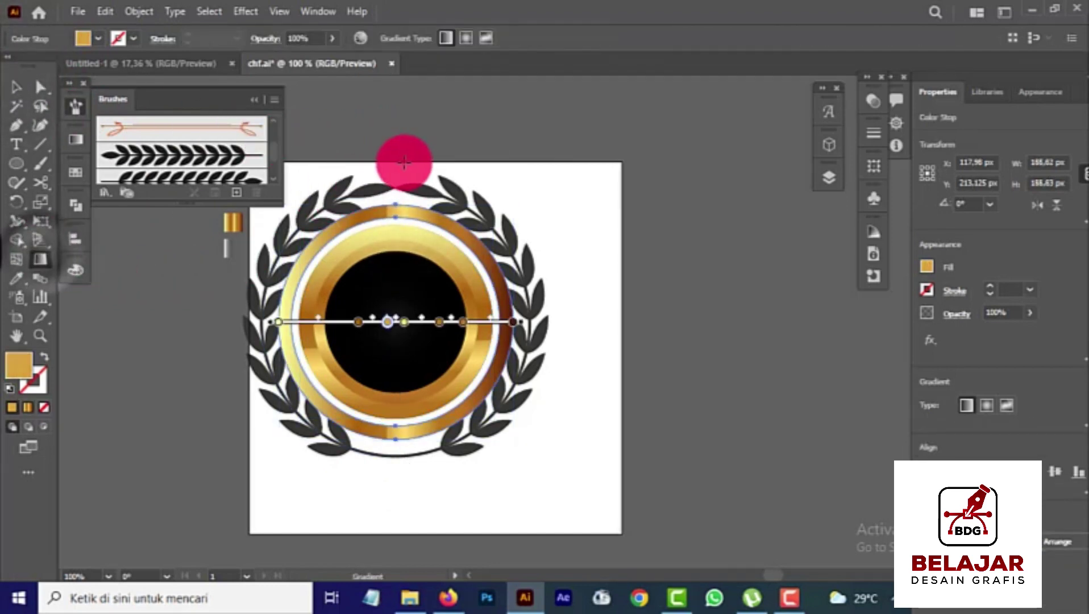
mouse_move(403, 161)
left_mouse_down()
mouse_move(391, 397)
mouse_move(407, 419)
left_mouse_up()
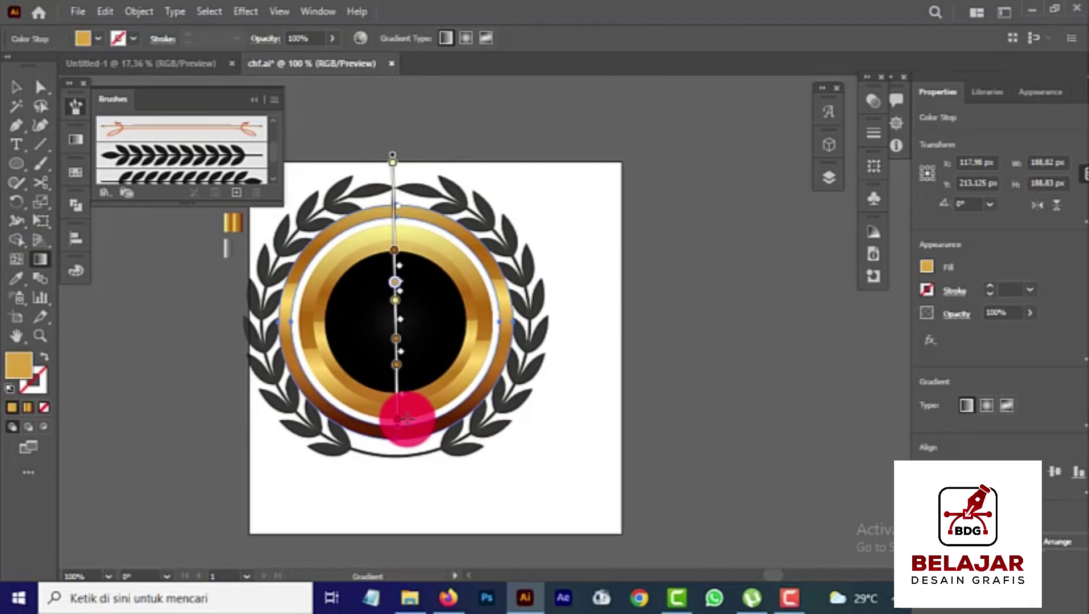
left_click(20, 93)
left_click(515, 183)
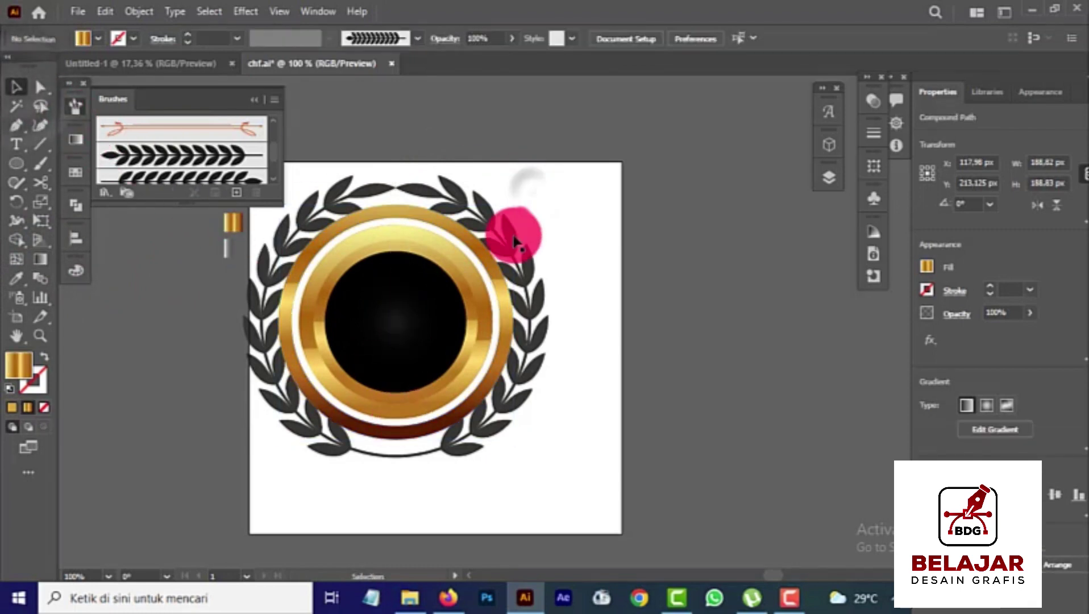
Enlarge both laurel branches together from their centre to about 238 px across and set their stroke to 0.5 pt.
left_click(508, 232)
left_click(323, 218, "shift")
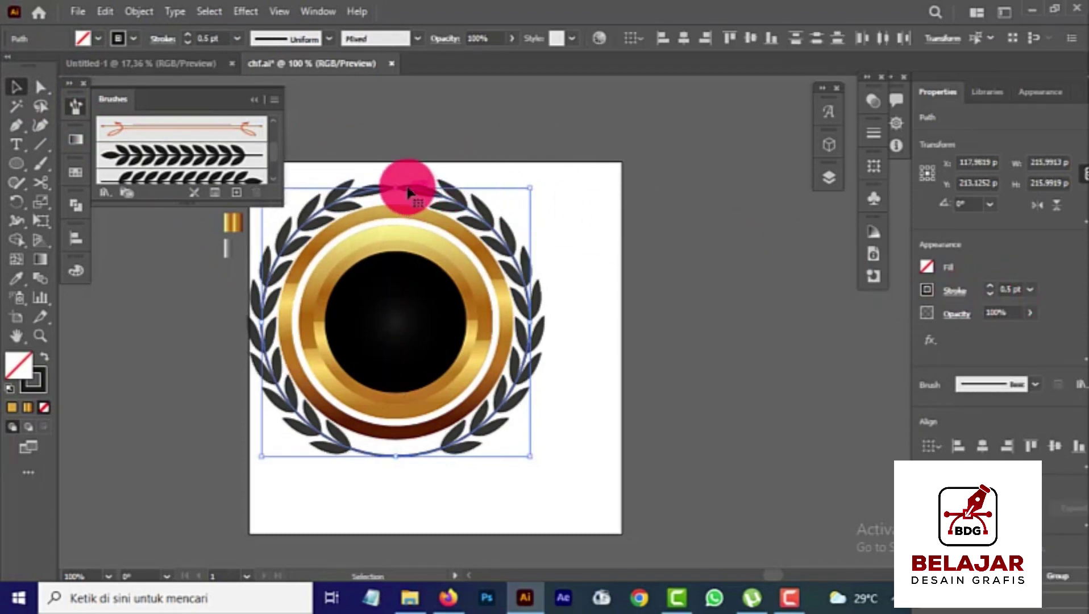
left_click_drag(396, 185, 402, 174)
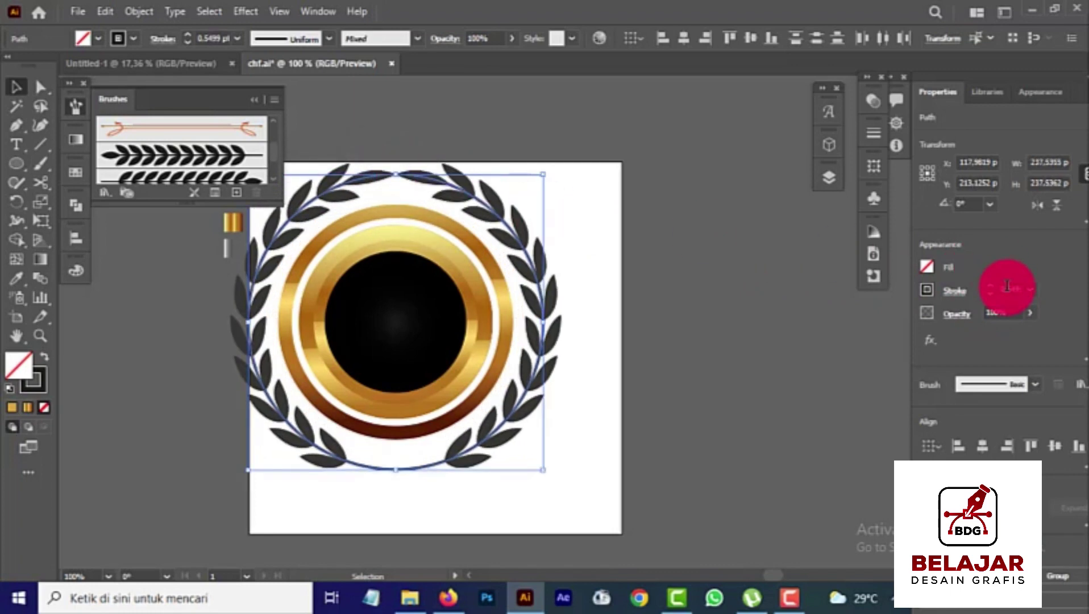
scroll(1008, 286, "down", 1)
left_click(630, 293)
scroll(419, 291, "up", 1)
scroll(428, 262, "down", 1)
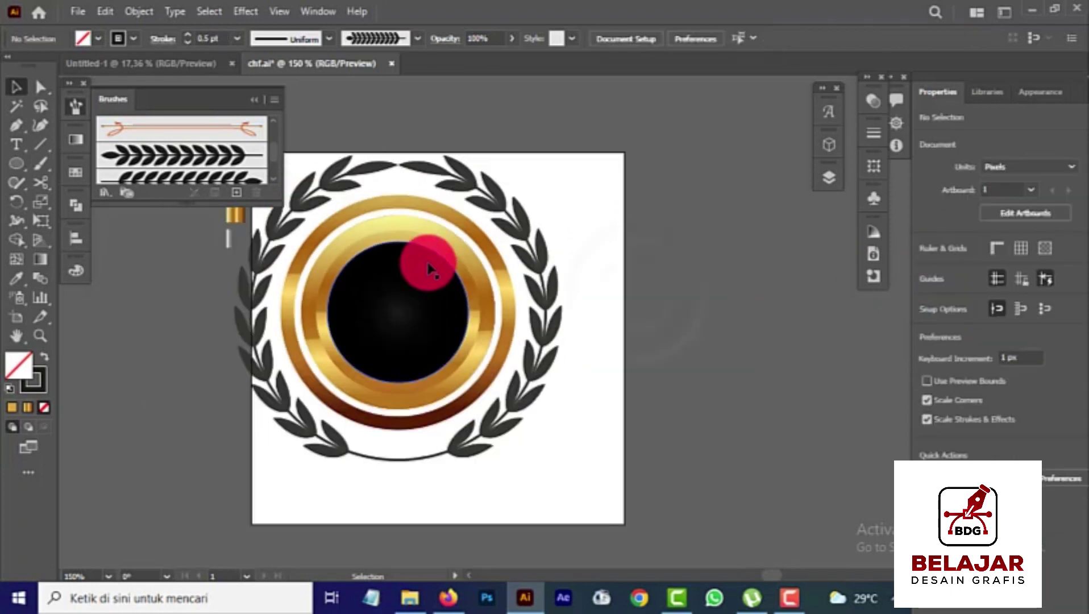
Draw a rectangle about 67 px wide and 79 px high below the rings, using the black disc's radial gradient as fill.
scroll(410, 314, "up", 1)
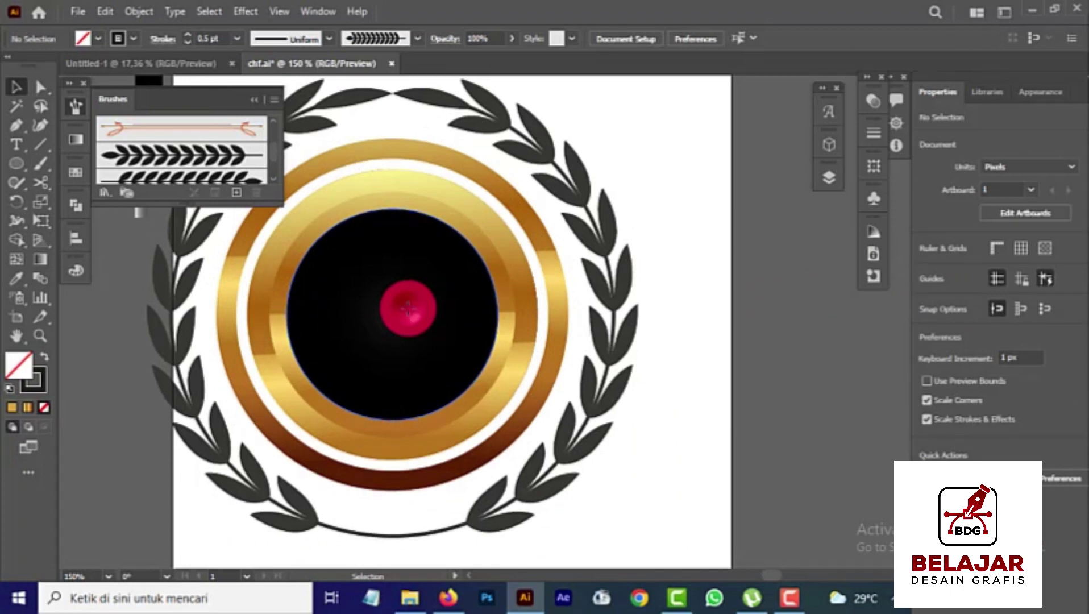
left_click(408, 309)
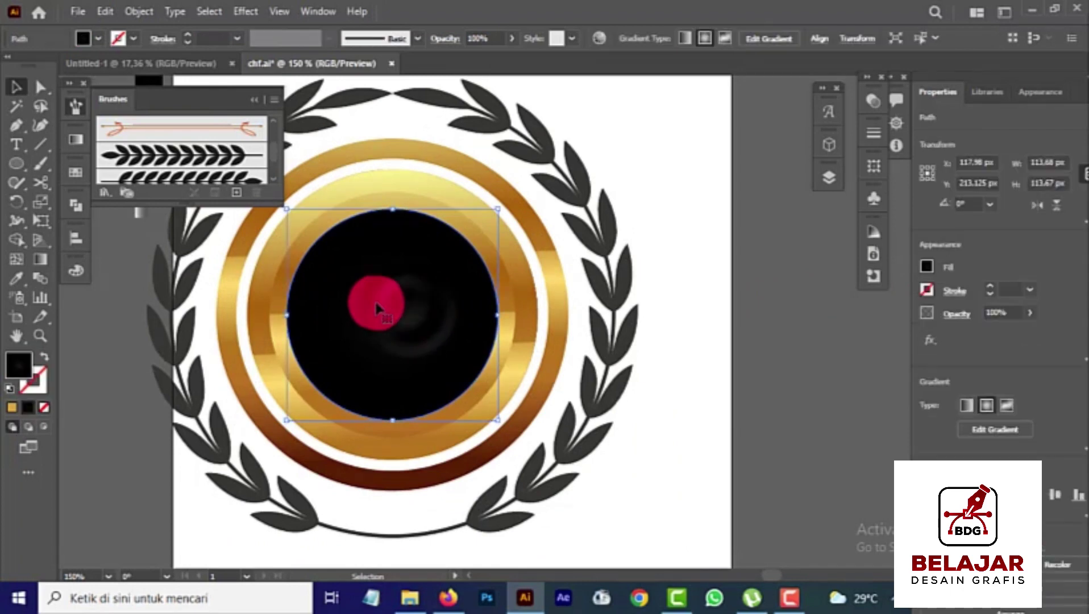
left_click(109, 321)
left_click(12, 144)
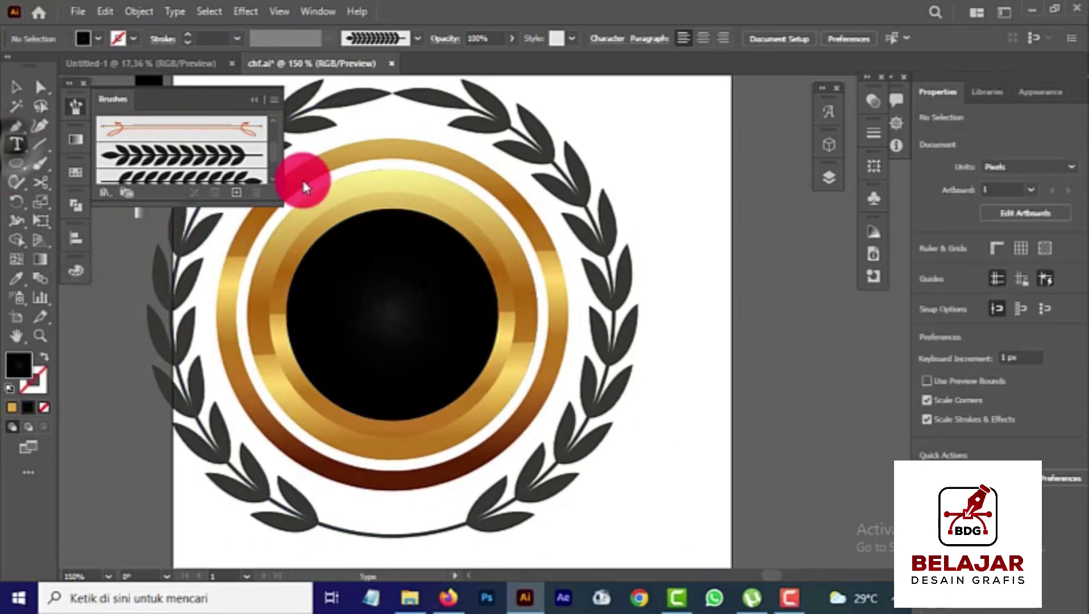
left_click(16, 94)
scroll(624, 207, "down", 1)
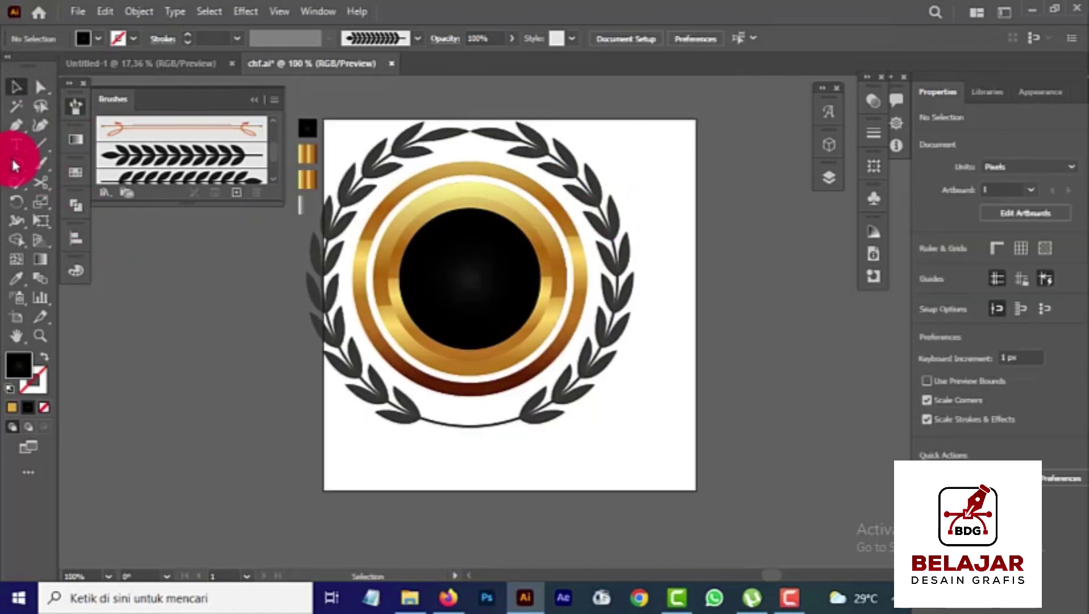
left_click_drag(15, 165, 51, 177)
scroll(433, 474, "up", 2)
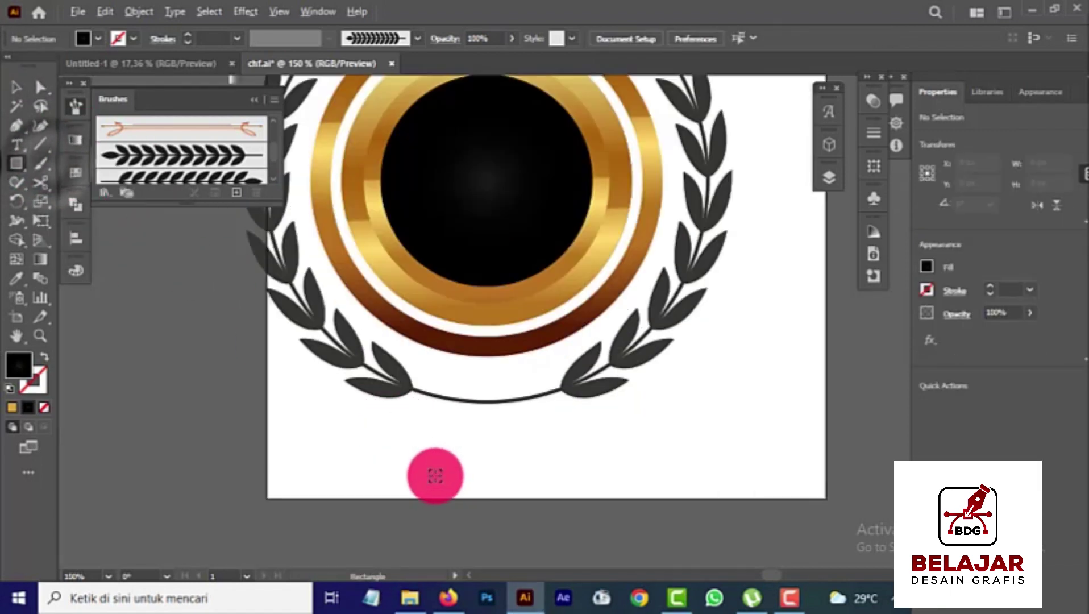
mouse_move(445, 346)
left_mouse_down()
mouse_move(447, 454)
mouse_move(588, 505)
mouse_move(611, 539)
left_mouse_up()
left_click(15, 86)
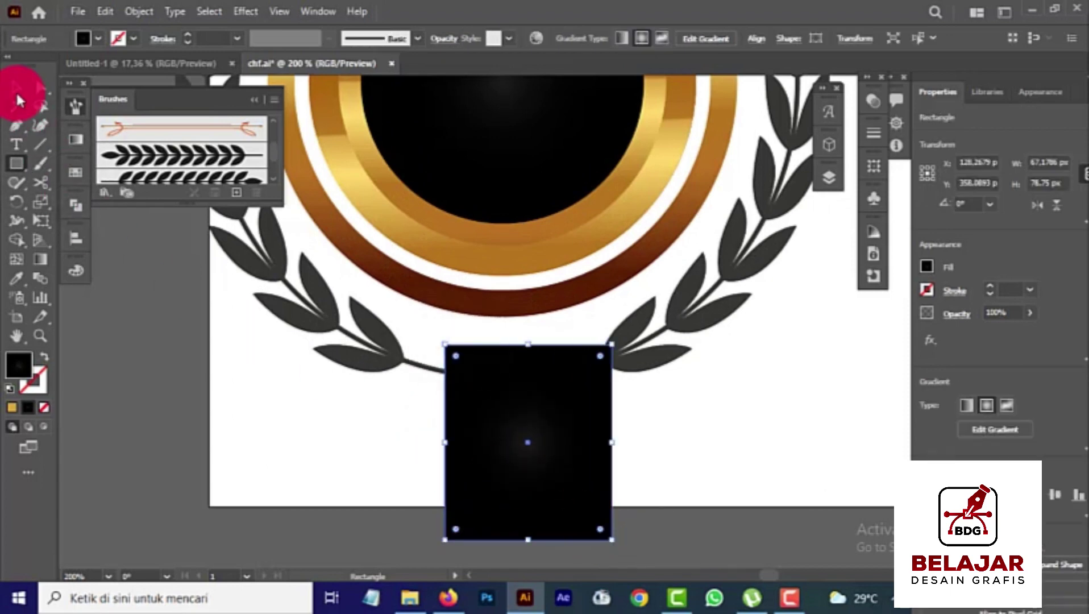
Centre the black rectangle beneath the rings, overlapping the outer ring's lower edge and reaching down to the artboard's bottom edge.
scroll(354, 114, "down", 2)
left_click_drag(480, 307, 441, 347)
scroll(453, 286, "up", 1)
mouse_move(458, 247)
left_mouse_down()
mouse_move(455, 275)
mouse_move(454, 258)
left_mouse_up()
Split the rectangle along the outer ring's lower curve with Shape Builder and delete the piece covering the ring.
left_click(527, 223, "shift")
left_click(23, 241)
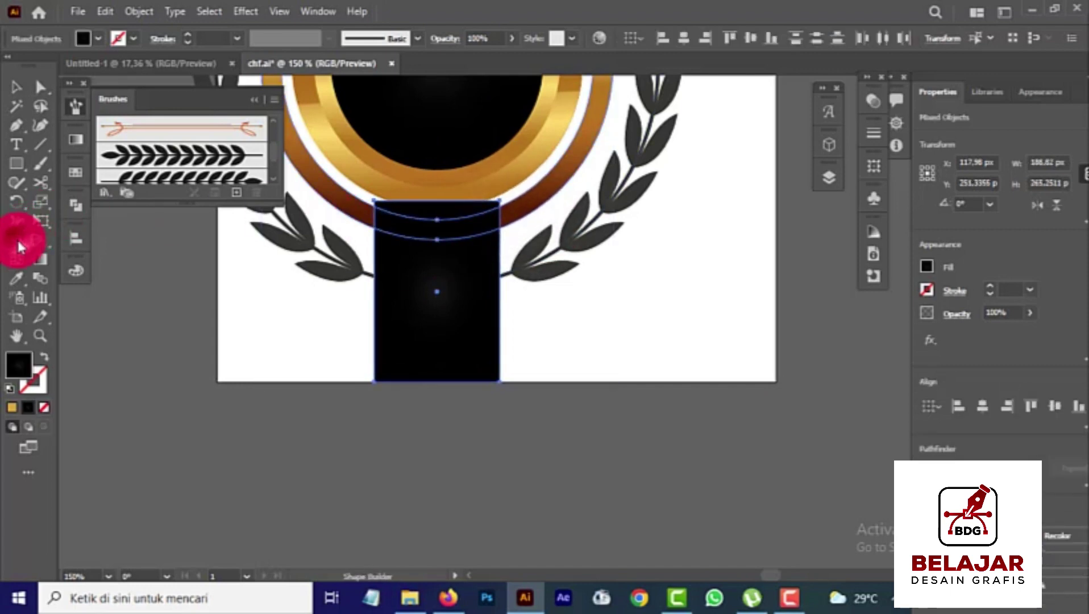
left_click(399, 310)
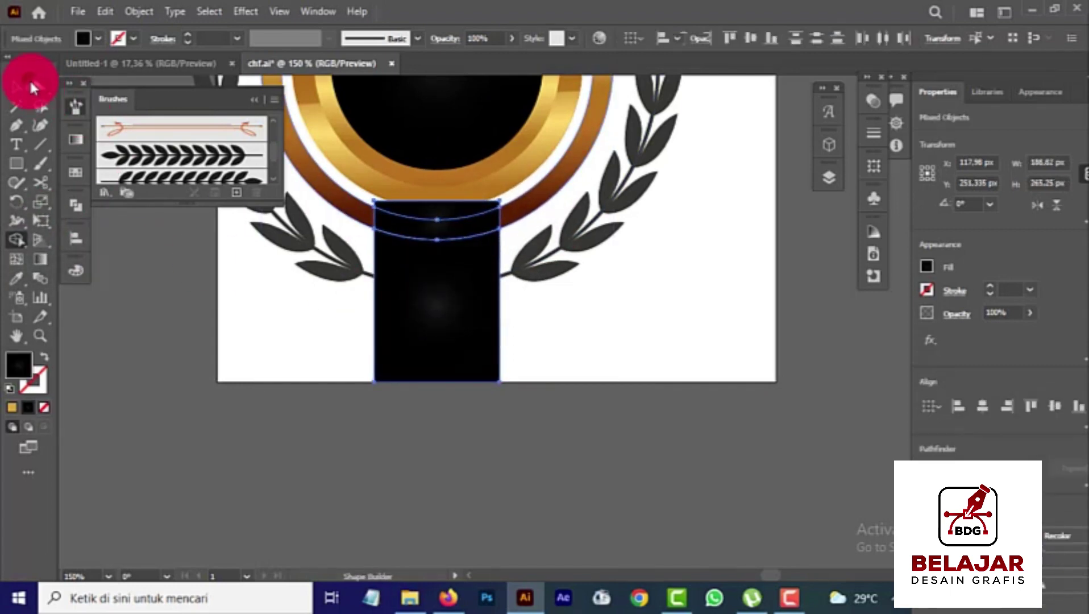
left_click(16, 86)
left_click(166, 279)
left_click(462, 225)
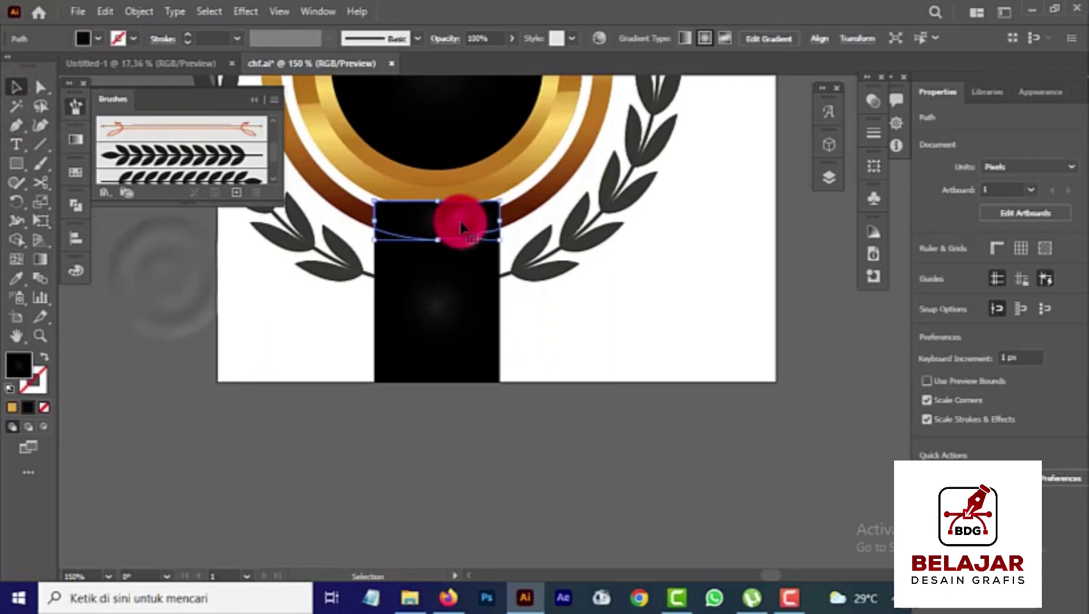
key("Delete")
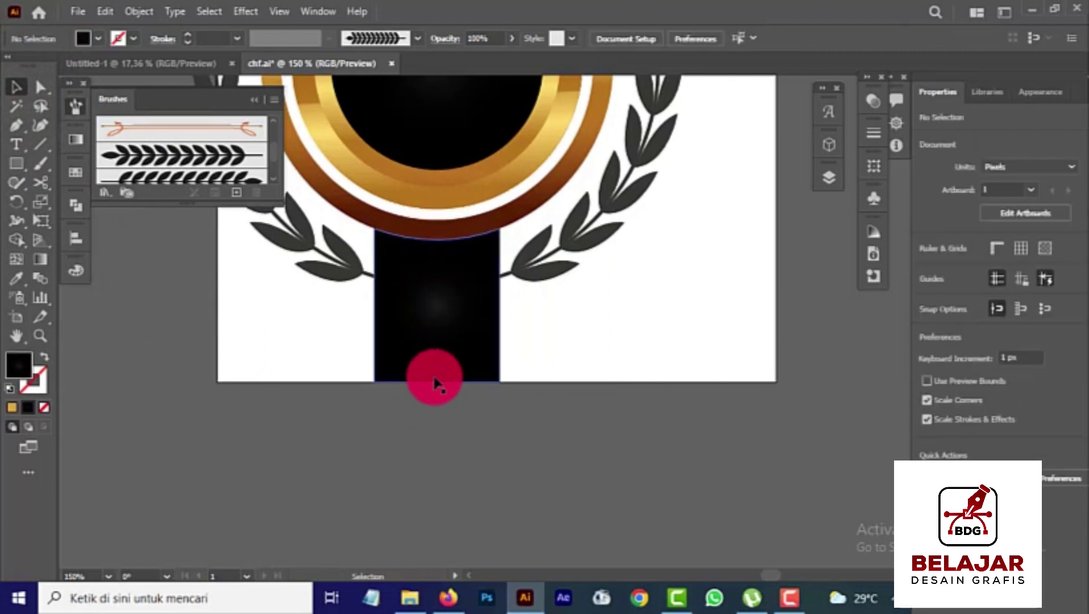
Fill the trimmed ribbon shape with the gold gradient sampled from the outermost ring.
scroll(433, 381, "down", 1)
scroll(445, 406, "up", 1)
left_click(416, 321)
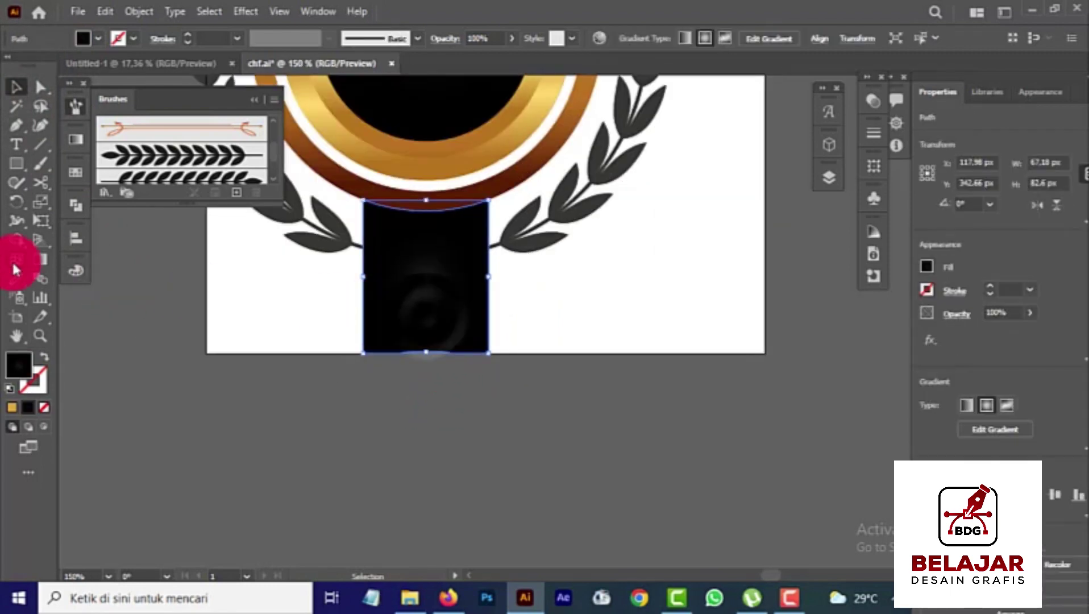
left_click(16, 278)
left_click(355, 192)
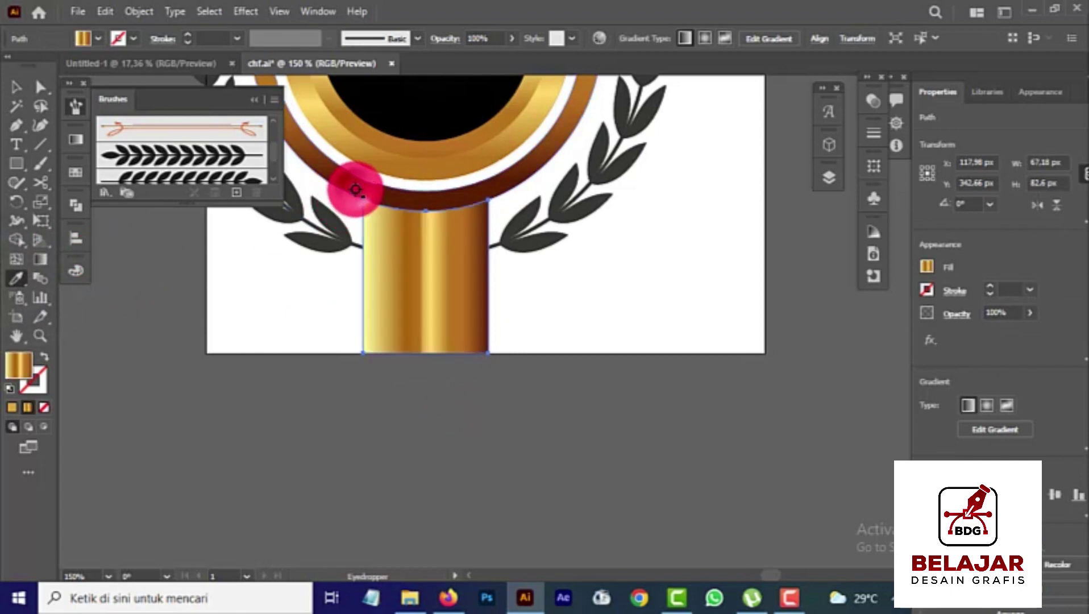
Redirect the ribbon's gold gradient to run vertically, starting above its upper edge and ending below its lower edge.
left_click(36, 260)
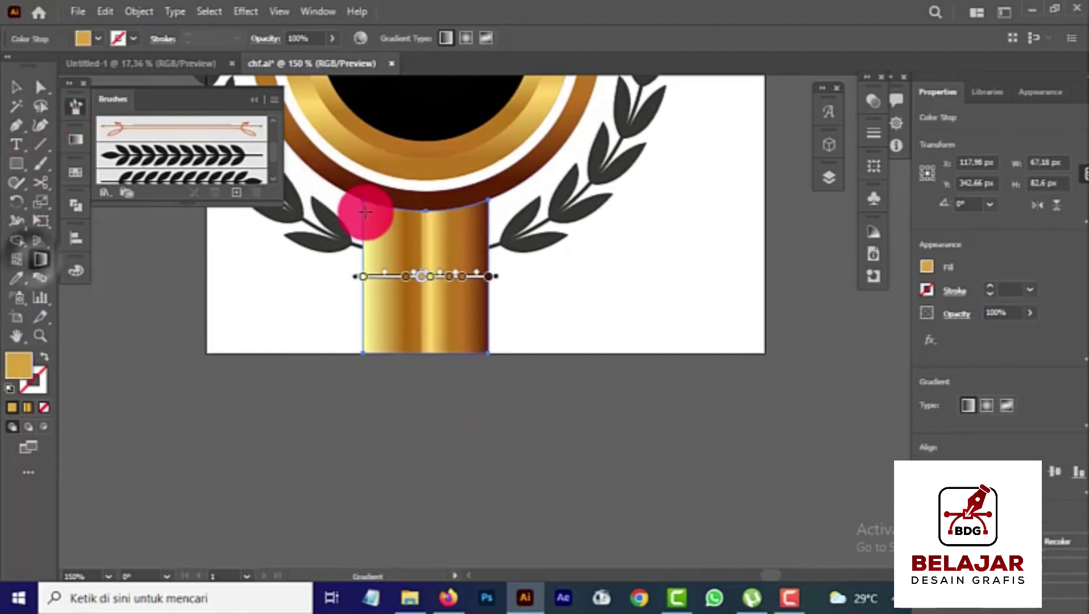
left_click_drag(385, 190, 374, 457)
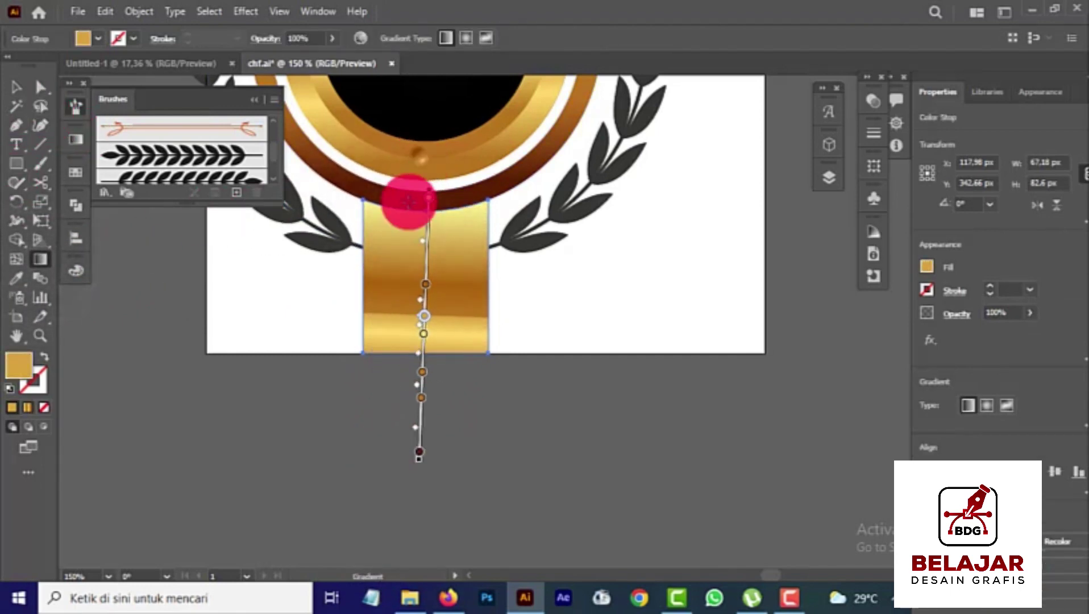
left_click_drag(432, 148, 418, 431)
left_click(17, 87)
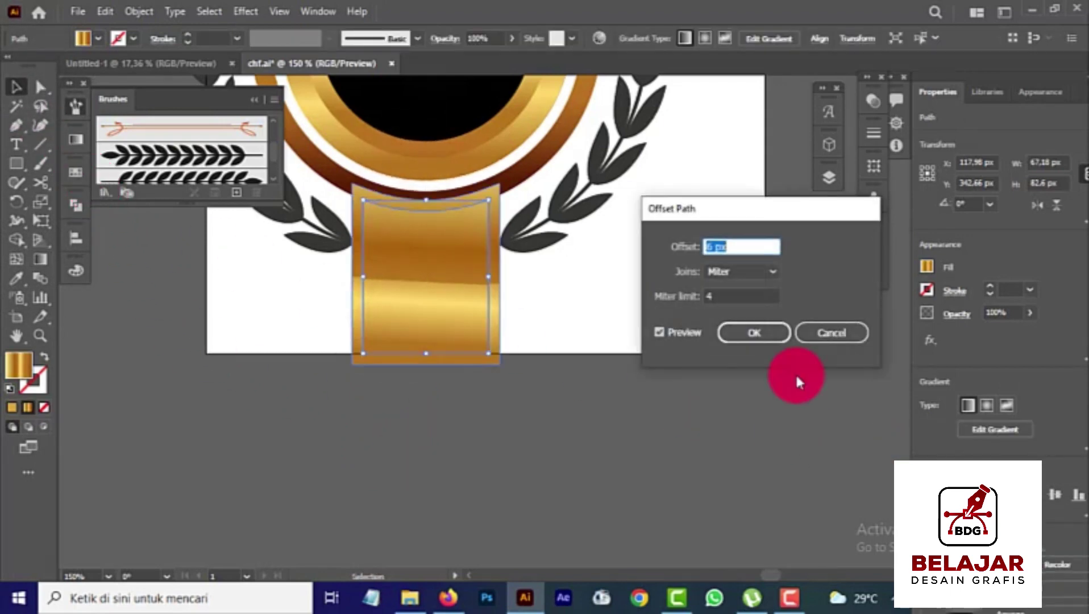
Offset the ribbon's path by -4 px and fill the inner copy with the black radial gradient sampled from the central disc.
left_click(736, 246)
scroll(727, 246, "down", 4)
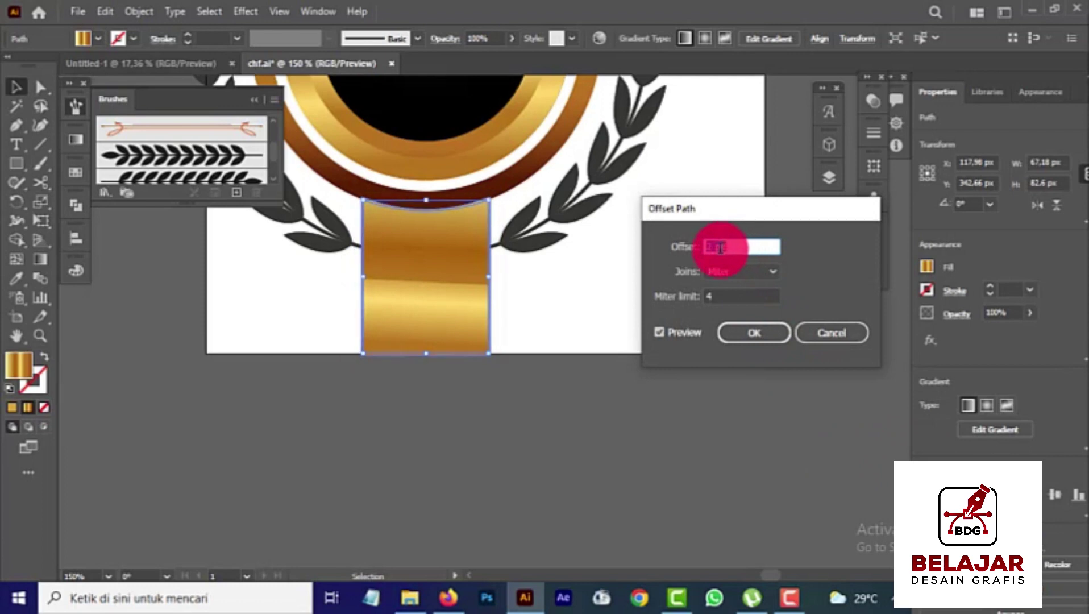
scroll(718, 248, "down", 10)
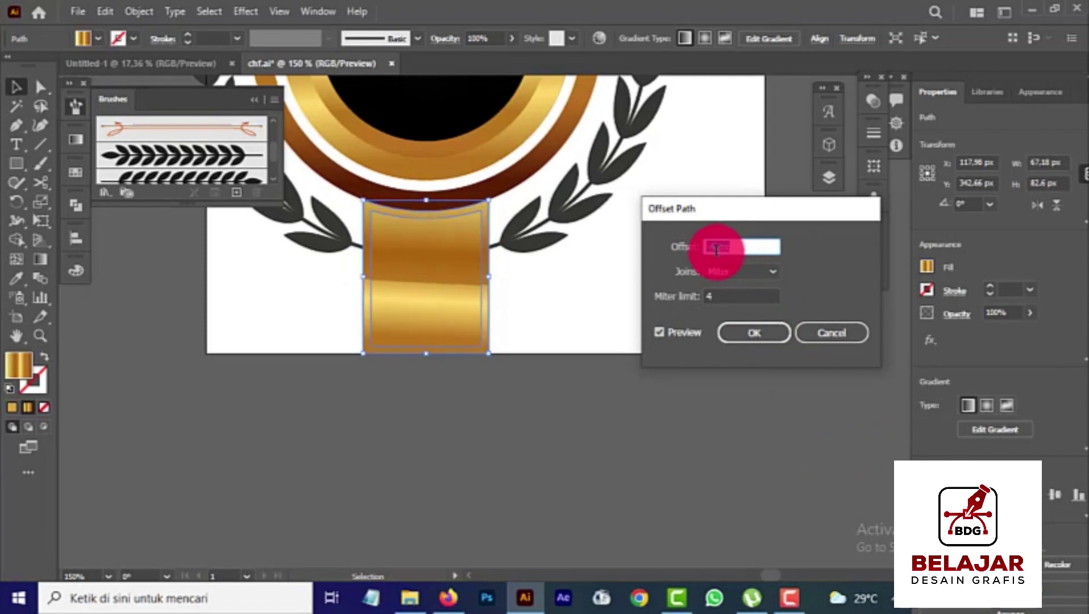
left_click(735, 336)
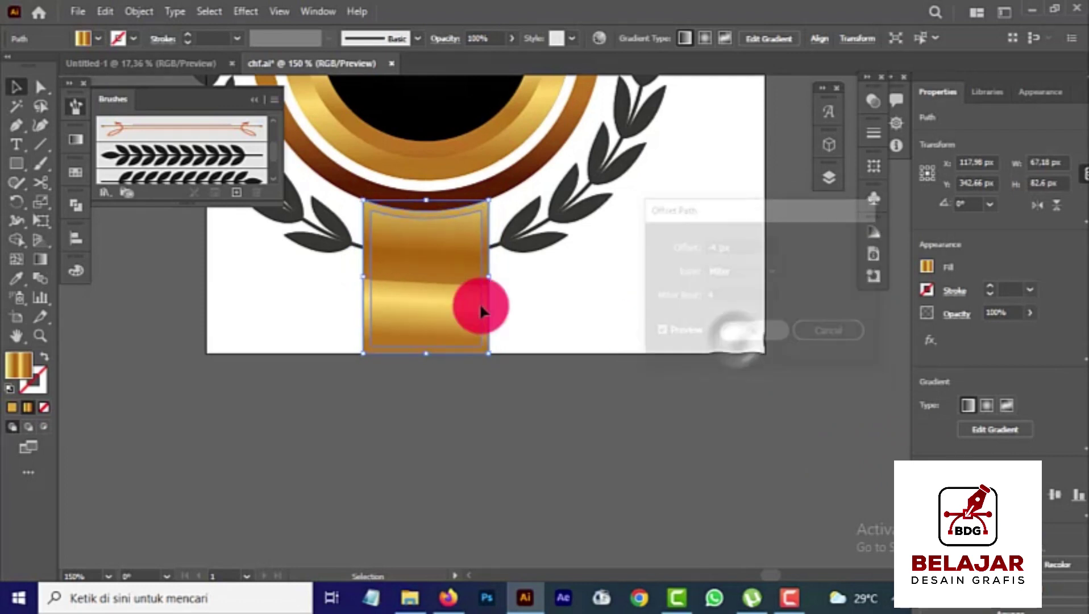
left_click(16, 282)
left_click(418, 108)
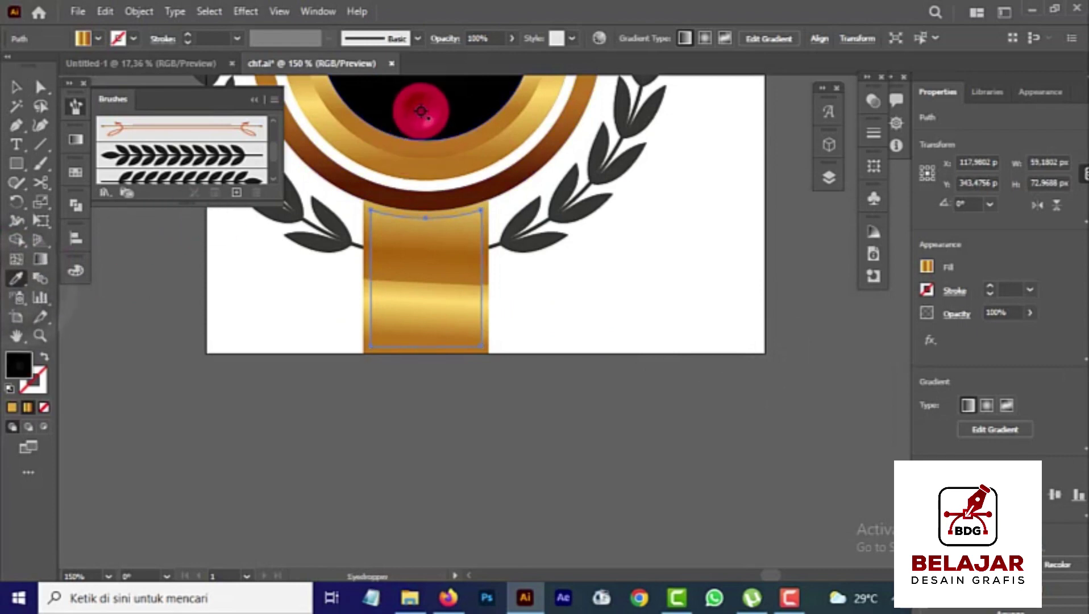
left_click(13, 89)
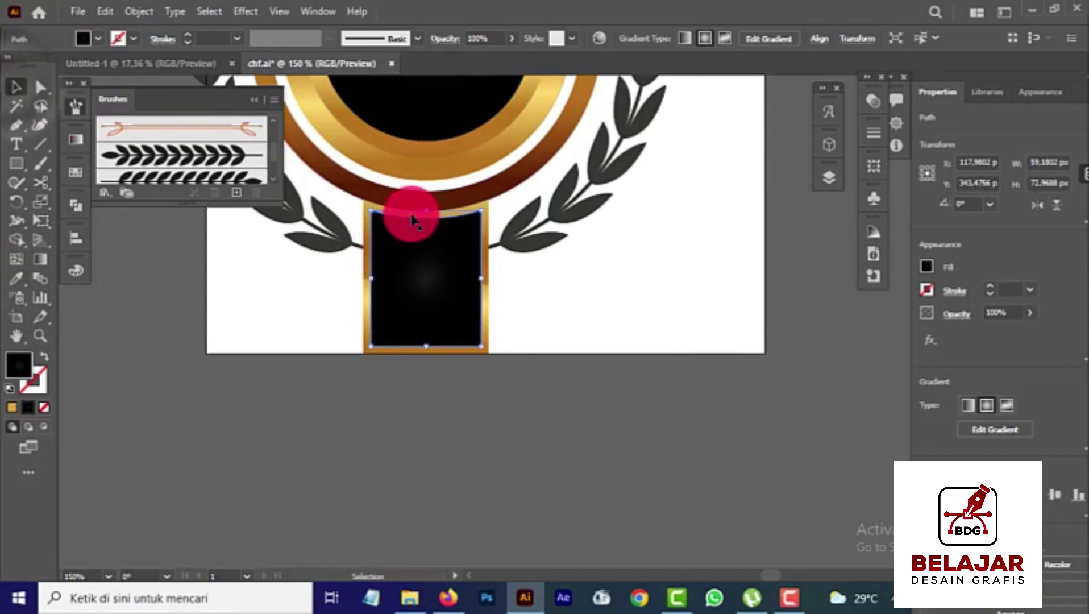
Stretch the ribbon's black inner shape up over the outer ring and shorten its lower end to expose the gold ribbon's bottom edge.
left_click_drag(425, 215, 420, 179)
left_click(423, 187, "shift")
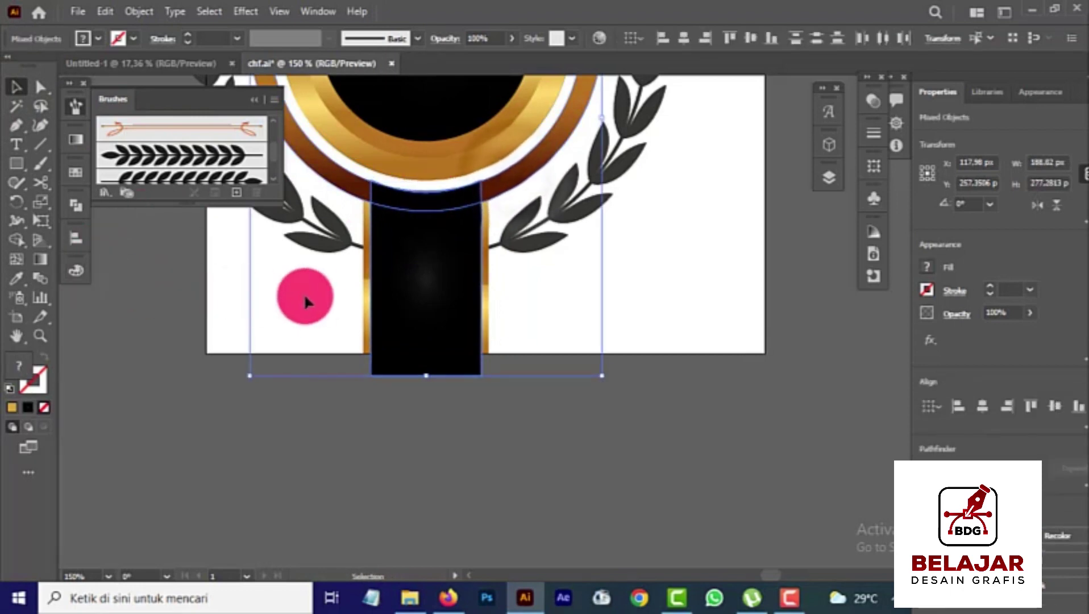
left_click(18, 241)
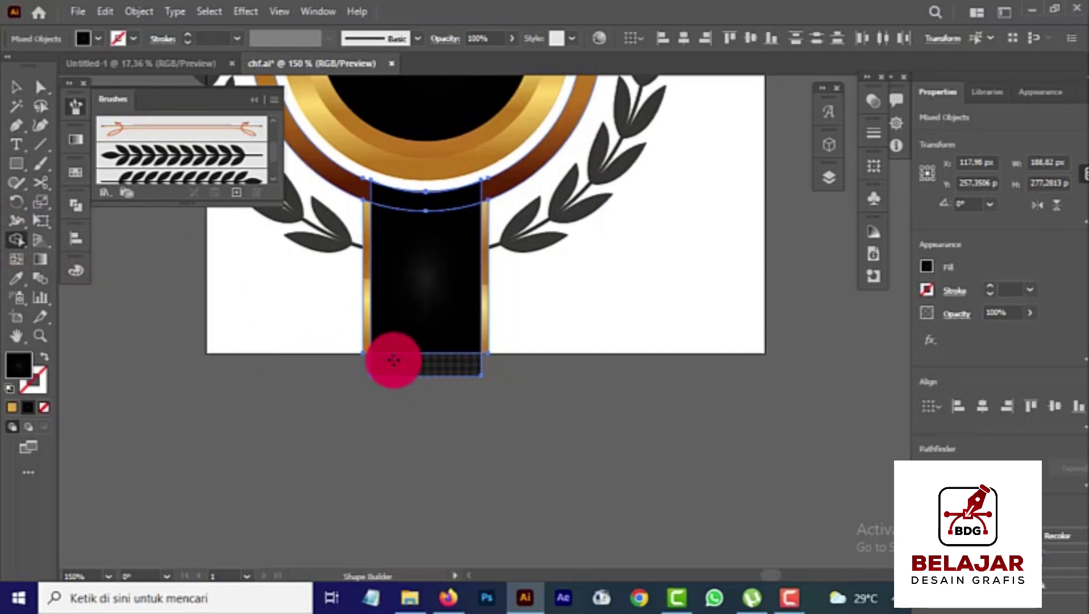
left_click(15, 86)
left_click(223, 339)
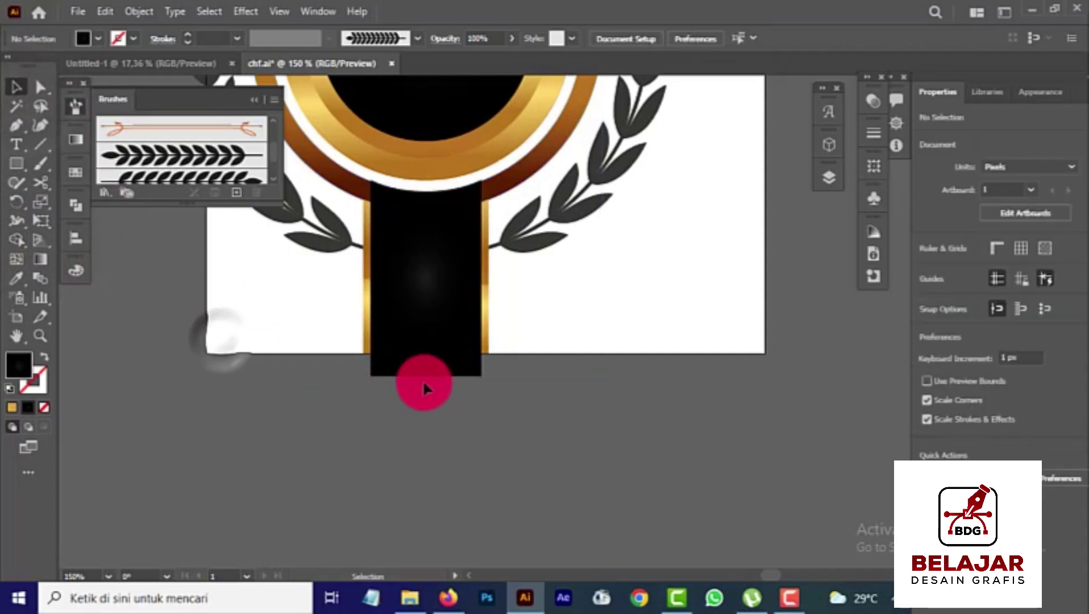
left_click(427, 365)
left_click_drag(426, 376, 426, 297)
Add an anchor point at the middle of the gold ribbon's bottom edge and move it up to form a V-shaped notch.
left_click(428, 345)
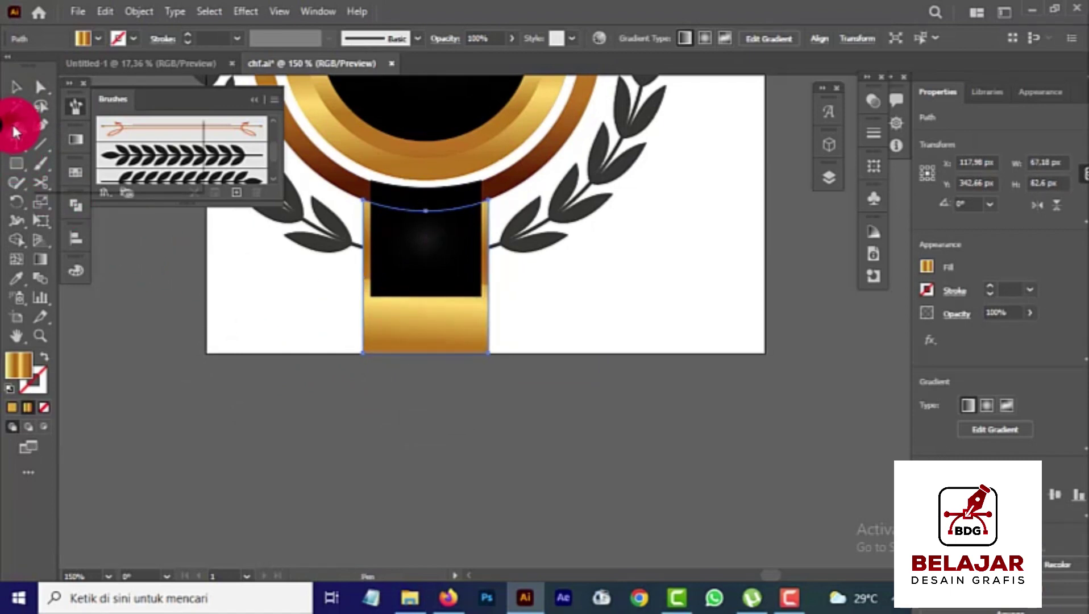
left_click_drag(16, 126, 75, 143)
left_click(423, 352)
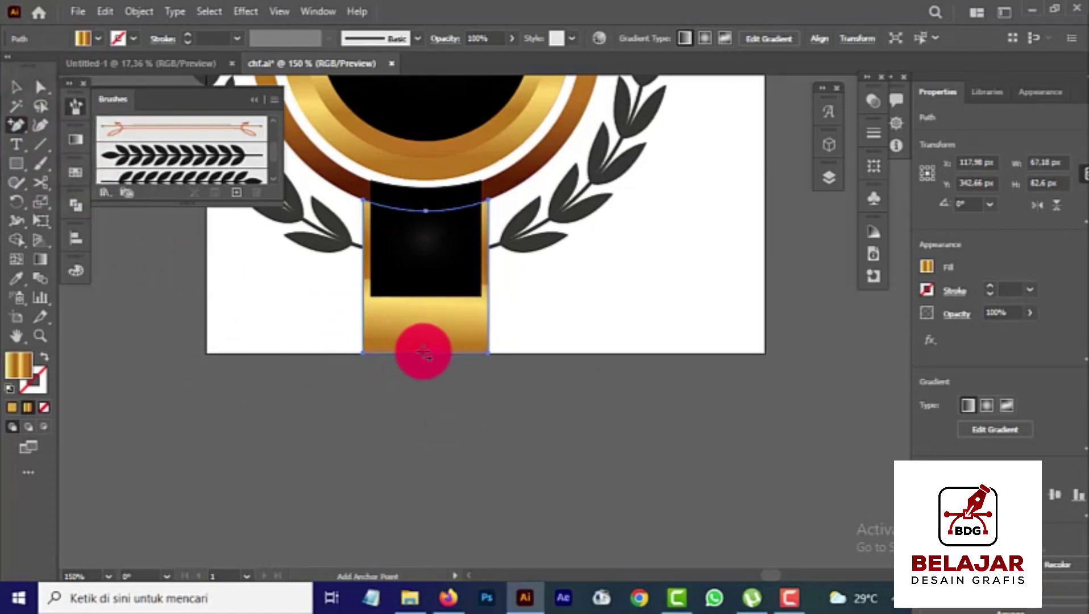
left_click(428, 354)
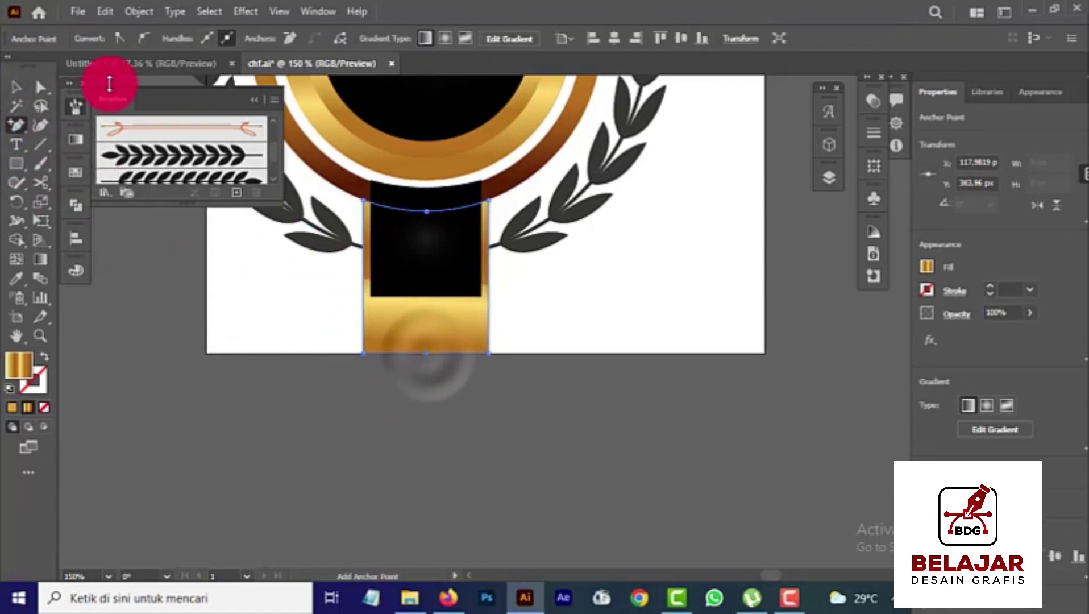
left_click(442, 353)
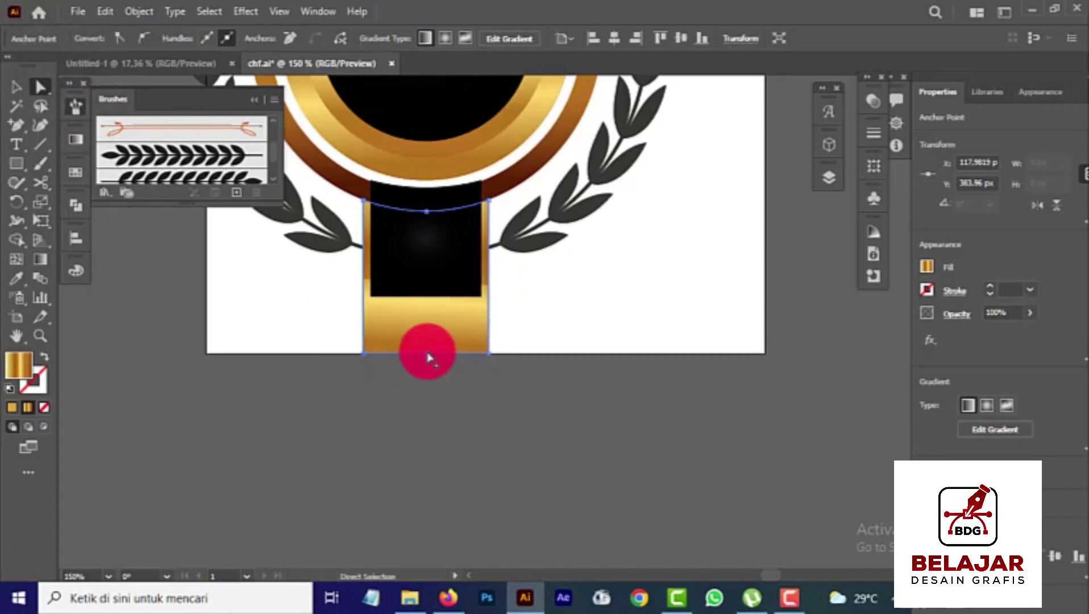
left_click_drag(427, 354, 409, 415)
Extend the black inner shape downward past the gold ribbon's lower edge.
left_click(18, 85)
left_click(394, 280)
left_click(414, 287)
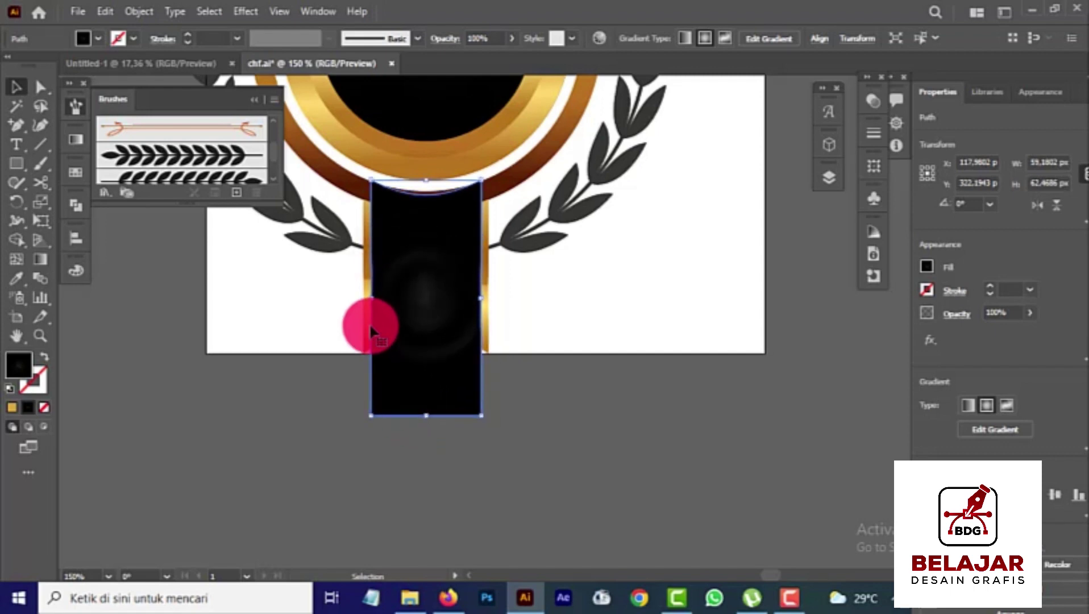
Remove the part of the black shape below the ribbon's notch with Shape Builder, using the ribbon and outer ring as boundaries.
left_click(333, 155, "shift")
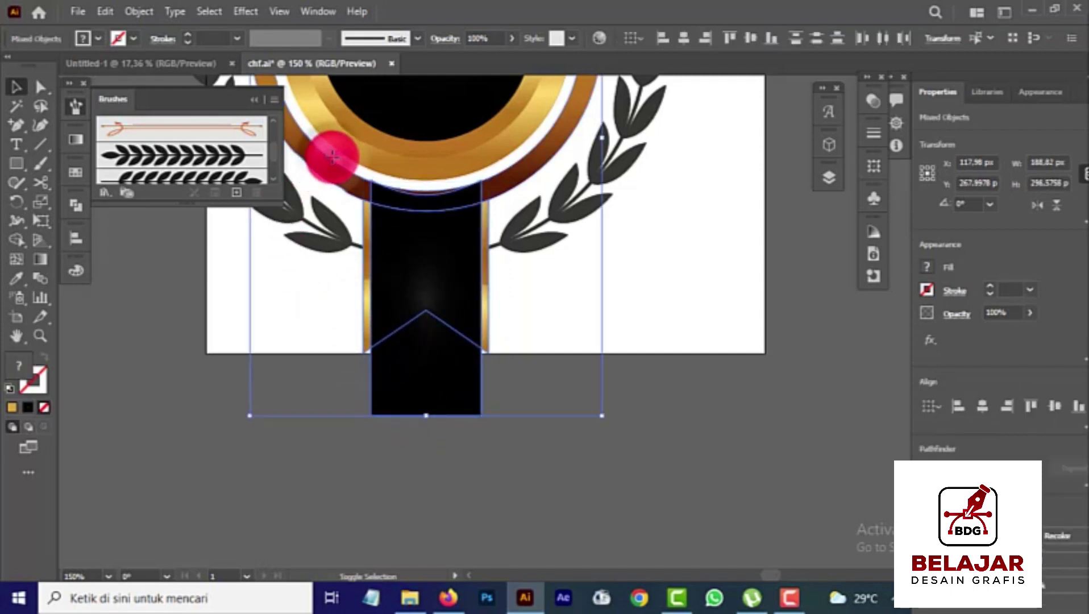
left_click(16, 196)
left_click(20, 243)
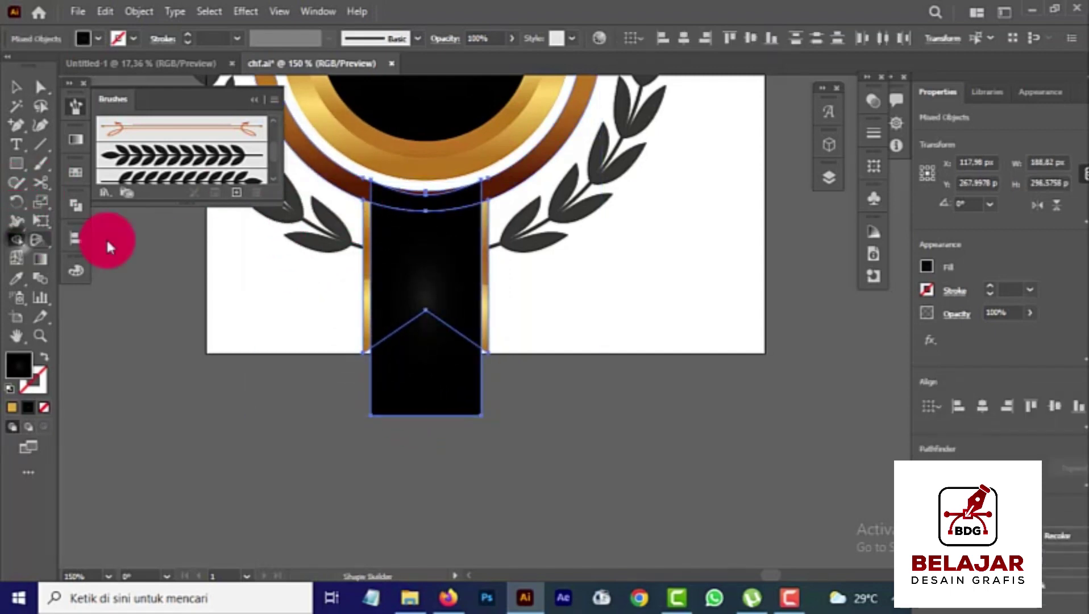
left_click(399, 357, "alt")
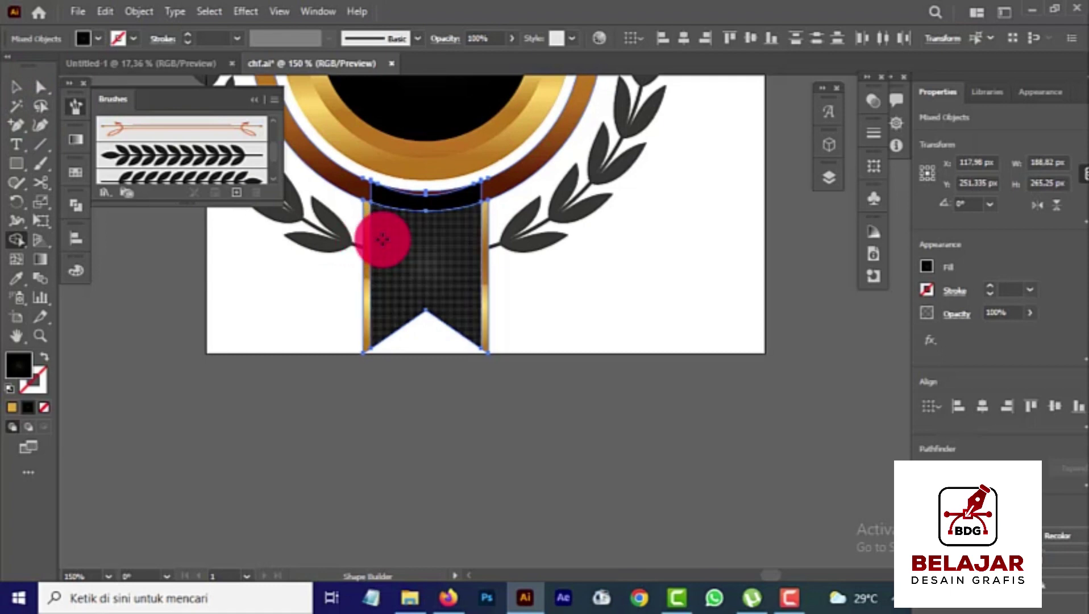
Delete the black piece covering the lower part of the outer ring.
left_click(19, 86)
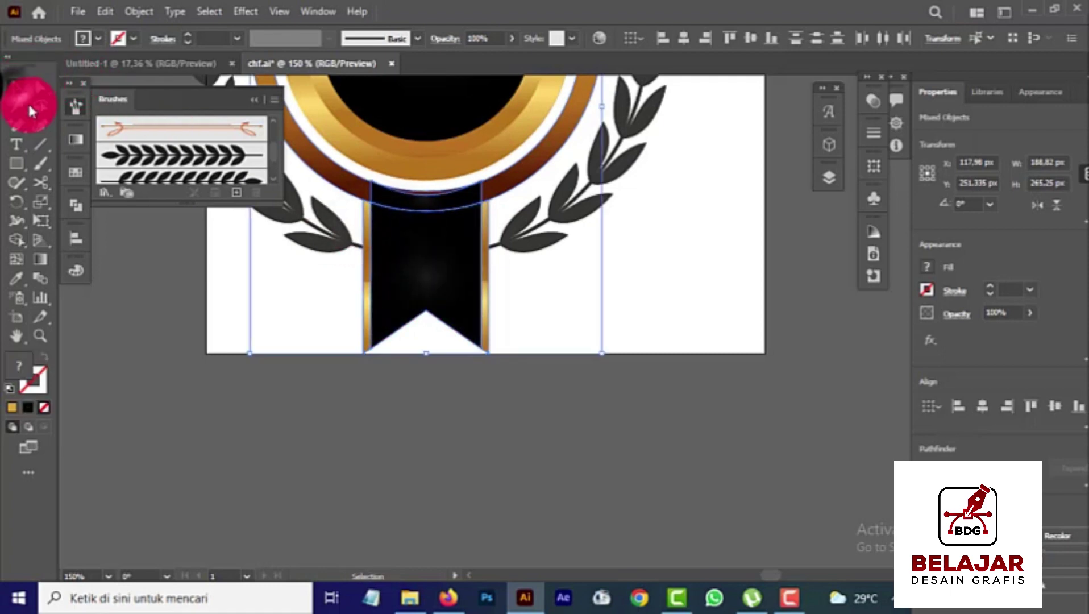
left_click(242, 293)
left_click(429, 194)
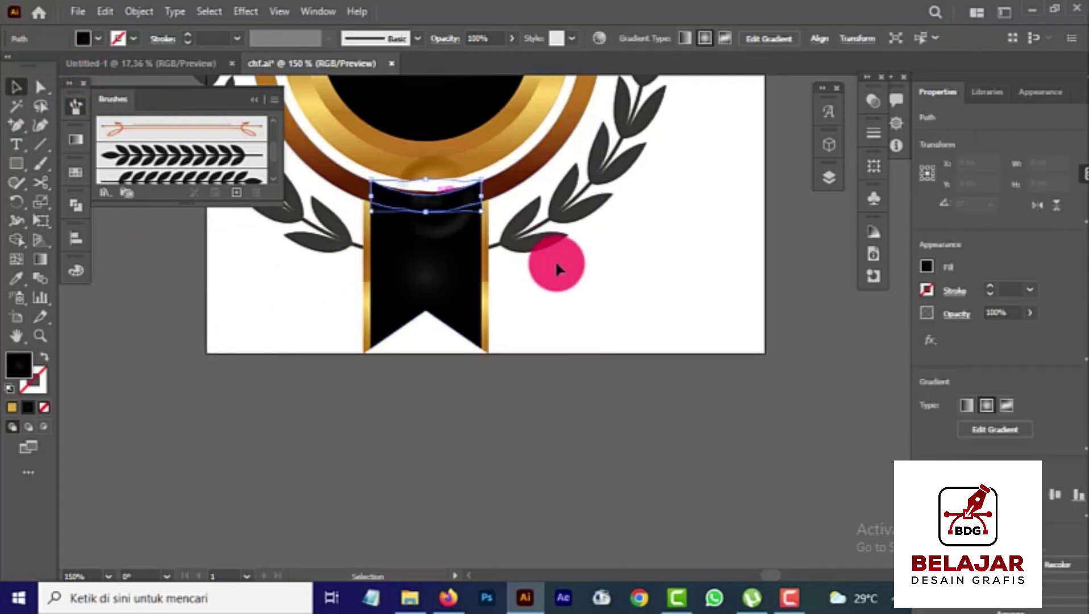
left_click(612, 278)
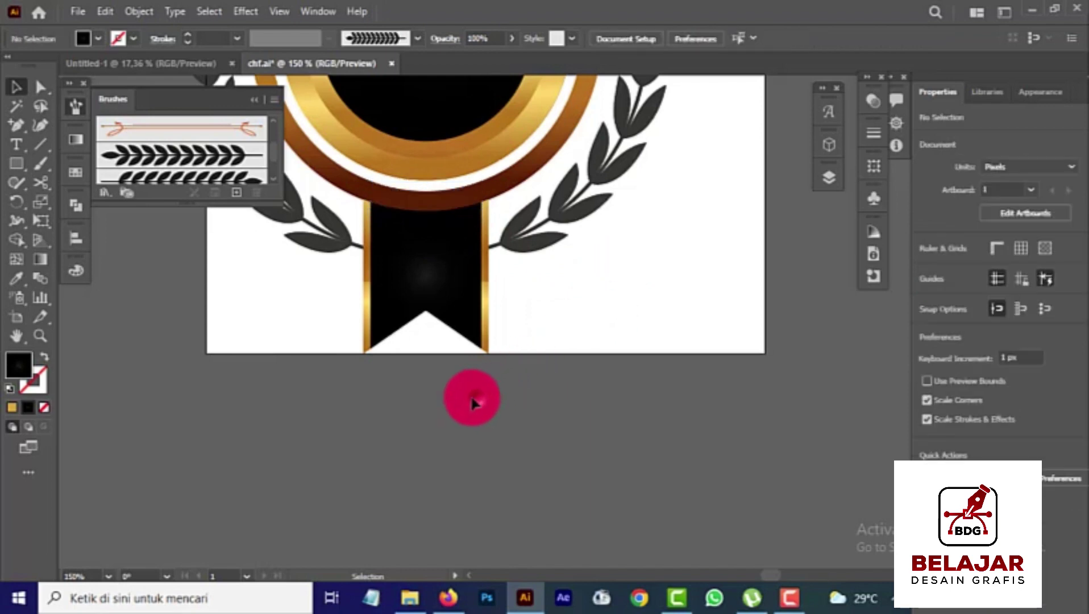
Change the black ribbon's gradient to linear and run it downward from the gold disc to below the notch at about -89.6°.
left_click(472, 392)
left_click(432, 275)
left_click(39, 260)
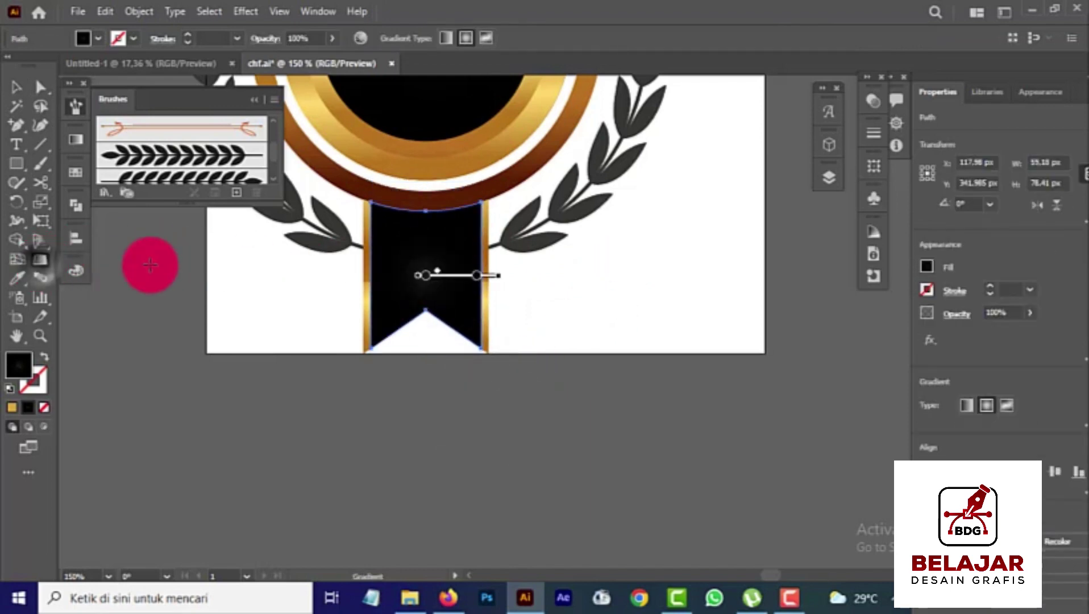
left_click_drag(431, 230, 432, 388)
left_click_drag(428, 253, 418, 352)
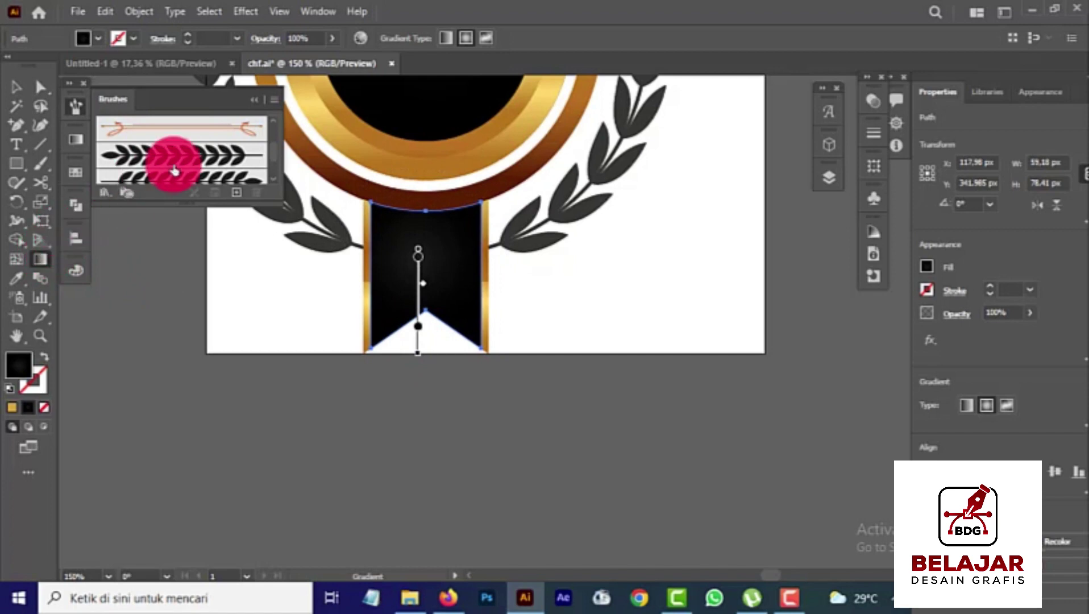
left_click(75, 139)
left_click(171, 158)
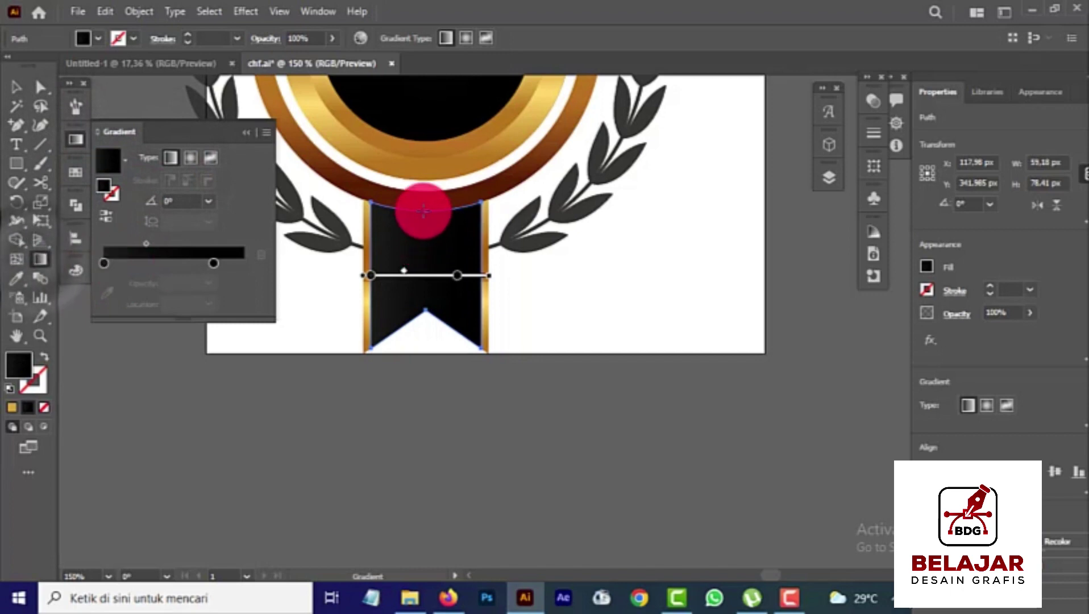
mouse_move(431, 210)
left_mouse_down()
mouse_move(411, 304)
mouse_move(408, 377)
mouse_move(418, 387)
left_mouse_up()
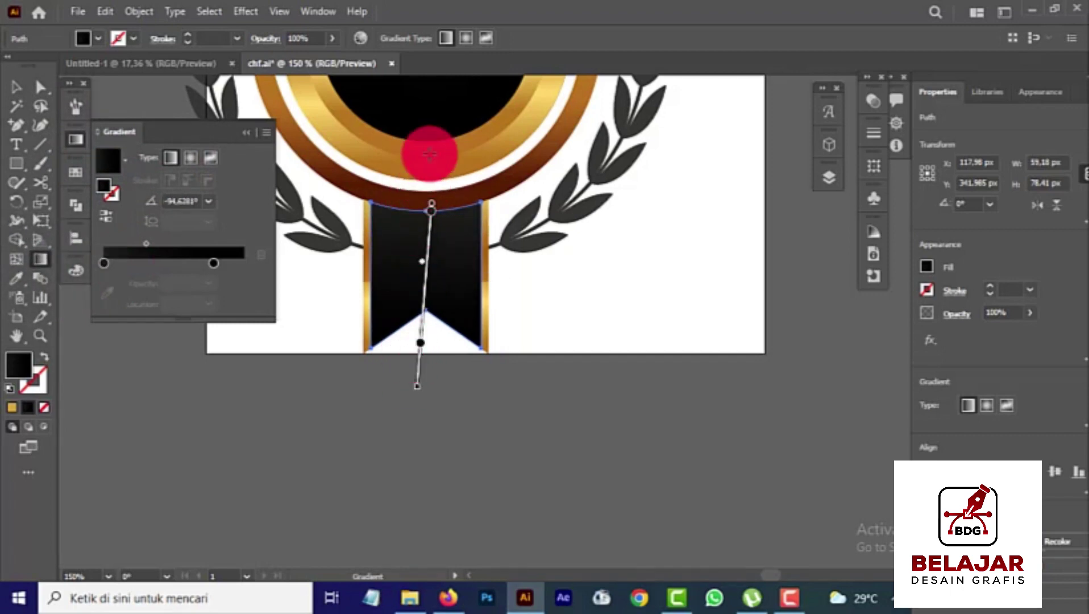
mouse_move(430, 154)
left_mouse_down()
mouse_move(438, 333)
mouse_move(426, 387)
left_mouse_up()
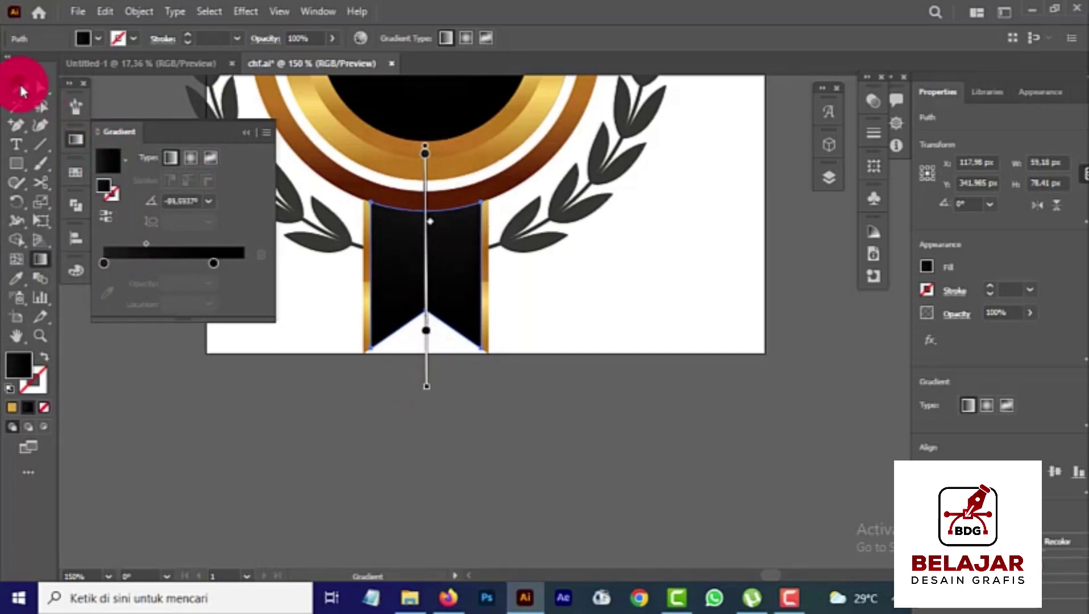
left_click(21, 91)
left_click(284, 477)
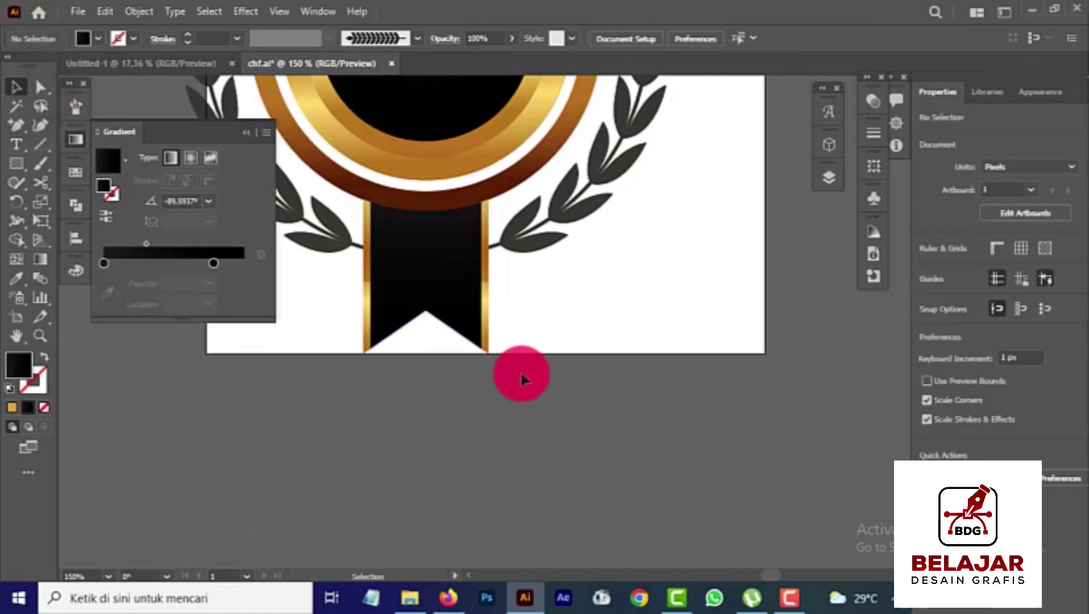
Try to enlarge the black ribbon and its left gold strip proportionally, and undo the scaling.
scroll(522, 373, "down", 3, "alt")
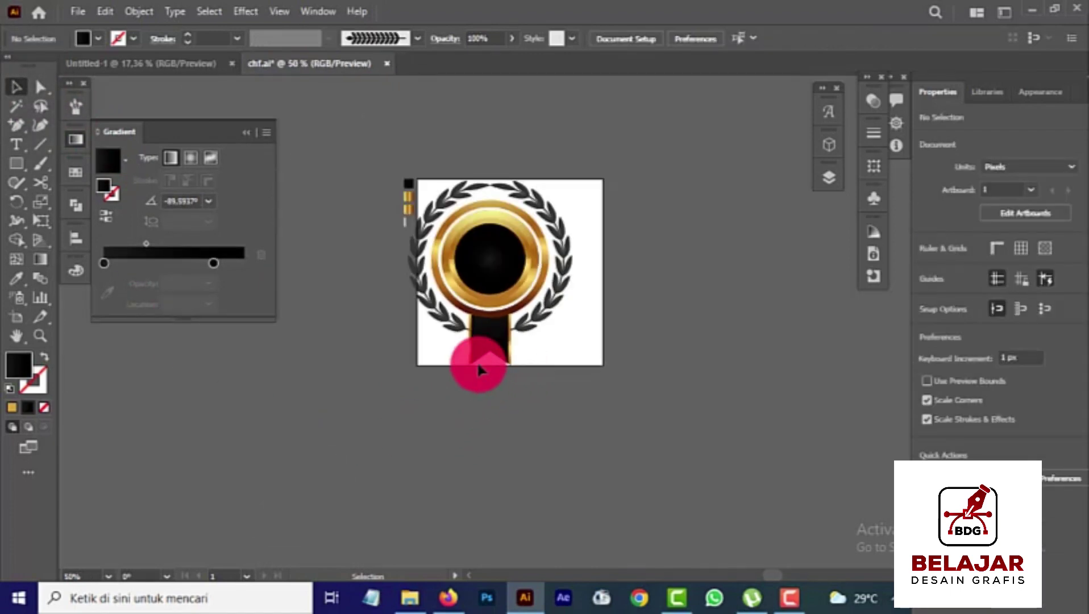
scroll(478, 363, "up", 4)
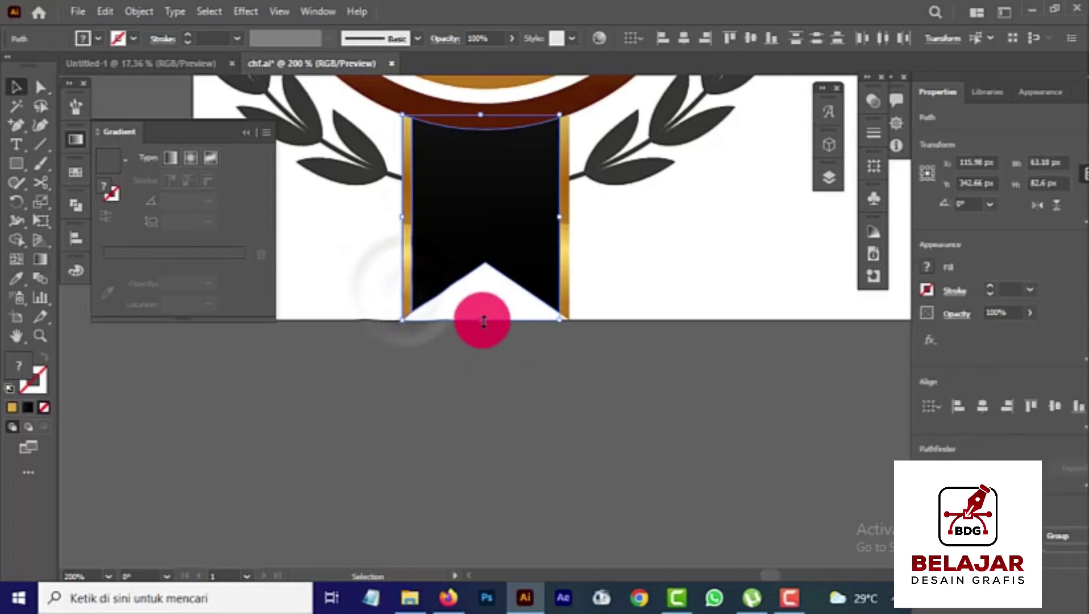
left_click_drag(484, 321, 479, 348)
right_click(488, 255)
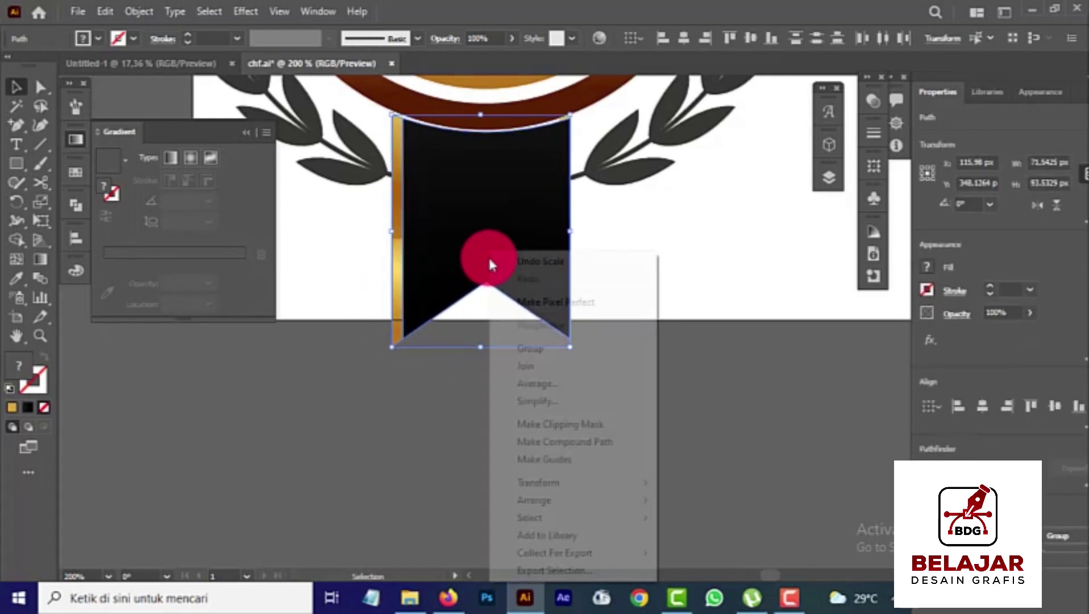
left_click(543, 262)
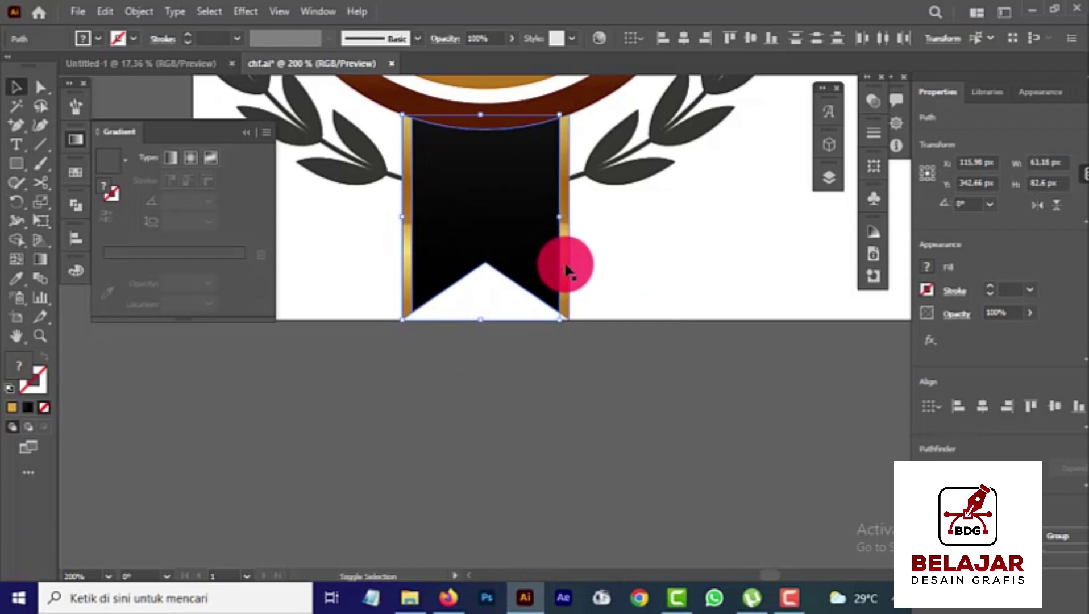
Enlarge the black ribbon and both gold strips together to about 74.5 by 91.6 px and move them up over the outer ring.
left_click_drag(487, 322, 486, 345)
left_click_drag(497, 258, 496, 253)
right_click(491, 119)
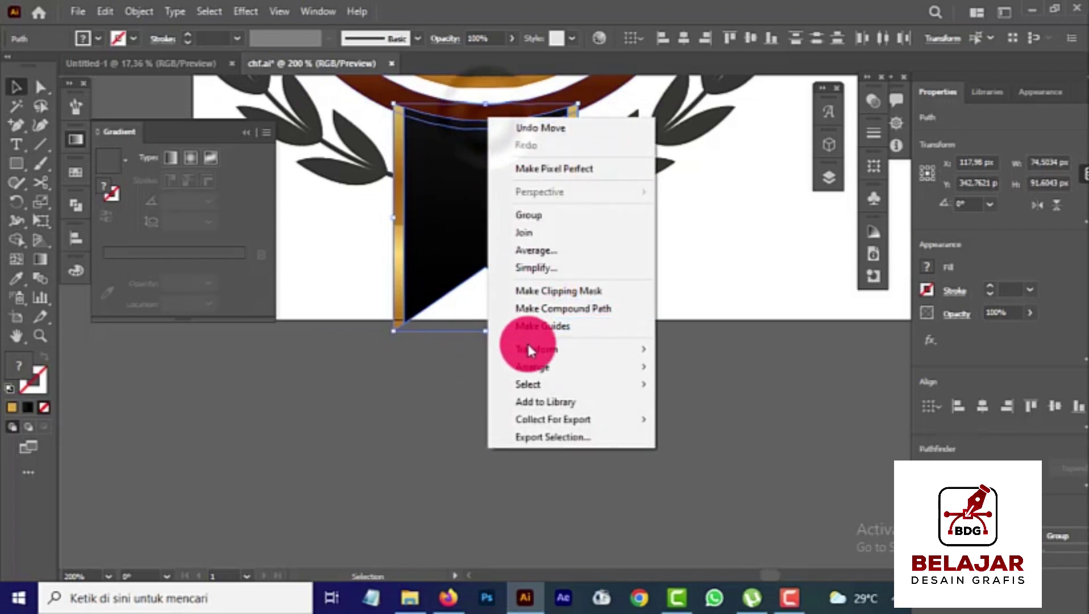
Bring the outer gold ring to the front so it covers the ribbon's upper end.
left_click(588, 88)
right_click(590, 87)
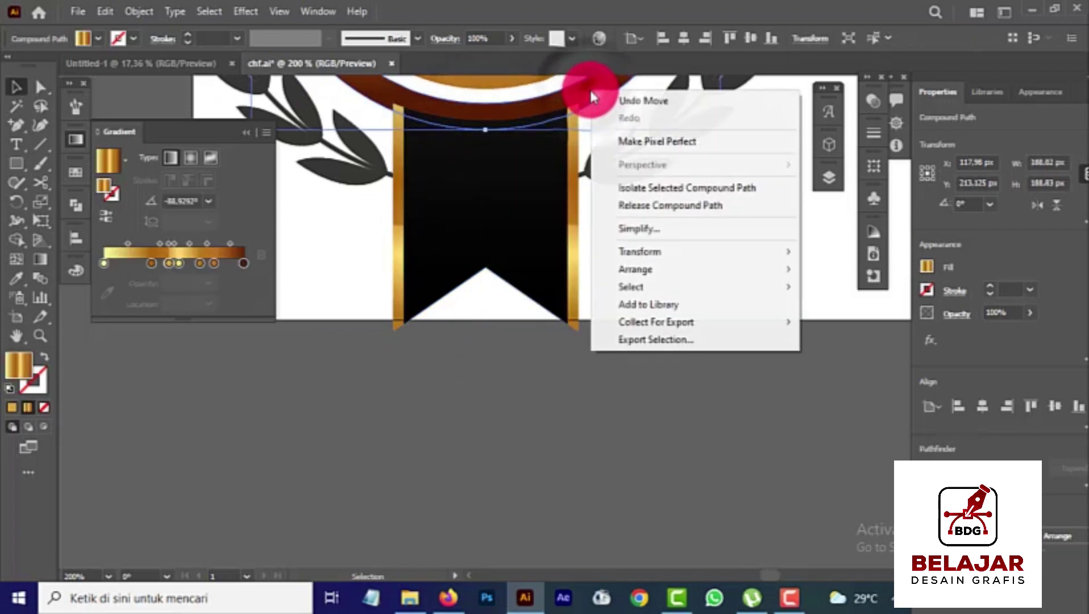
mouse_move(622, 270)
left_click(819, 270)
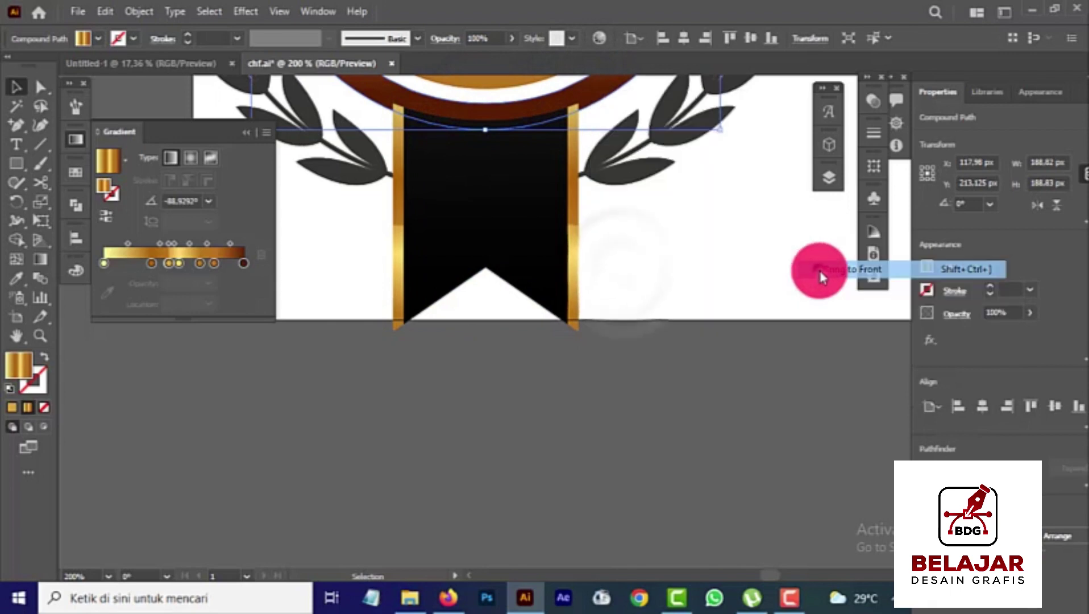
left_click(660, 290)
Add the text BEST beside the emblem in Century Schoolbook Bold and enlarge it to about 41.5 pt.
scroll(439, 409, "down", 3)
scroll(545, 184, "up", 1)
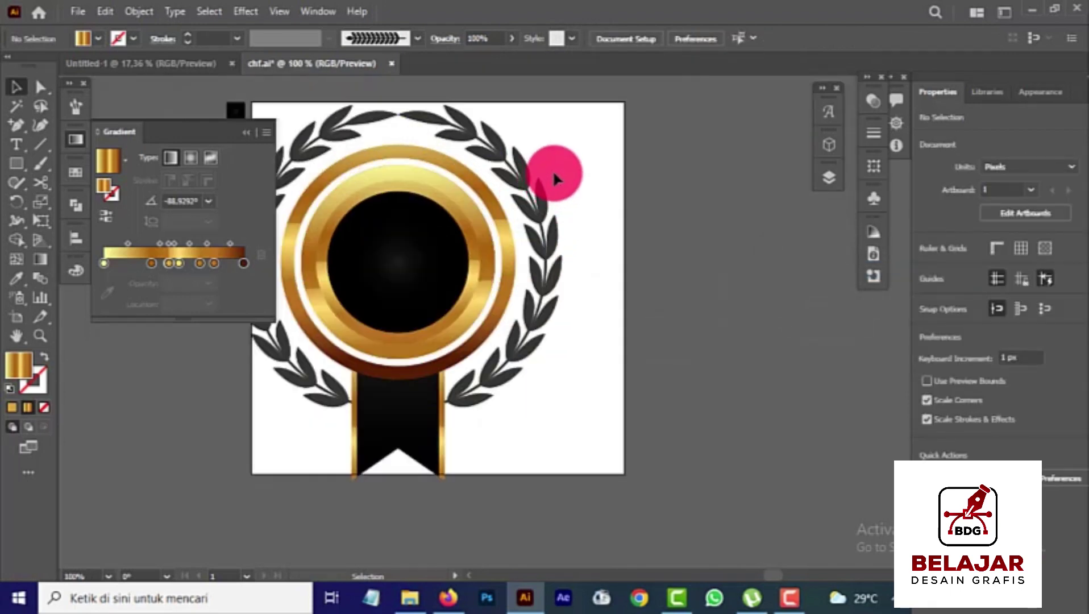
scroll(555, 179, "down", 1)
scroll(392, 138, "up", 1)
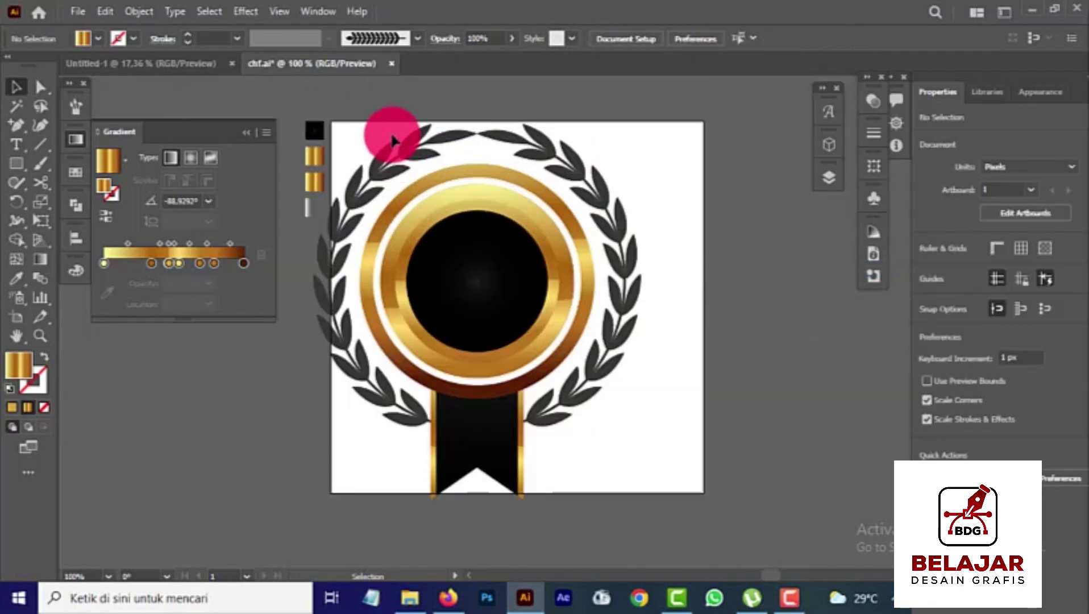
left_click(21, 146)
left_click(651, 204)
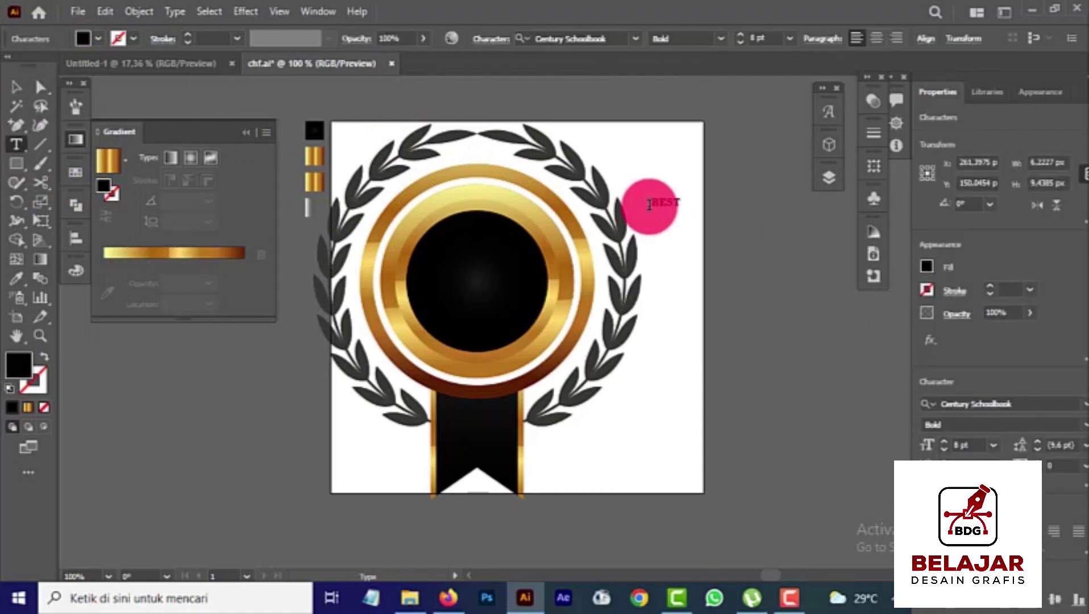
left_click(17, 86)
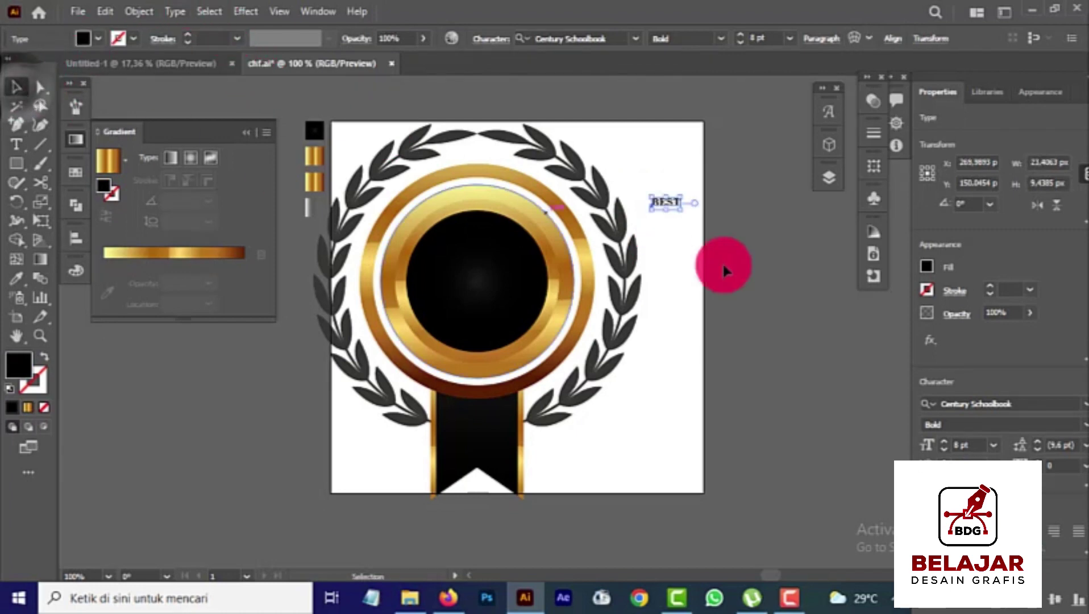
left_click_drag(682, 213, 829, 388)
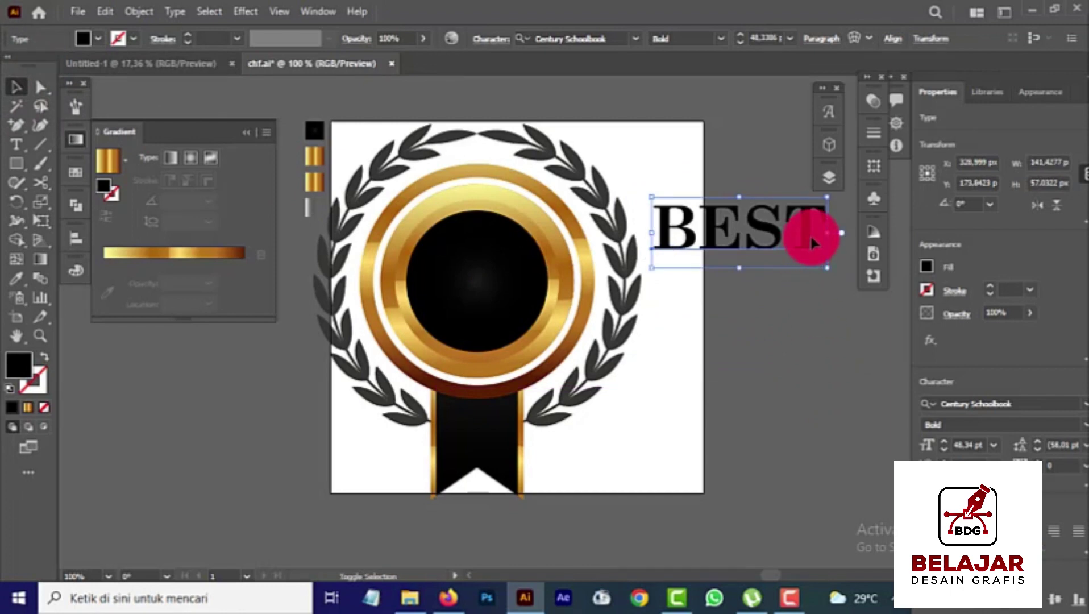
left_click_drag(829, 235, 802, 233)
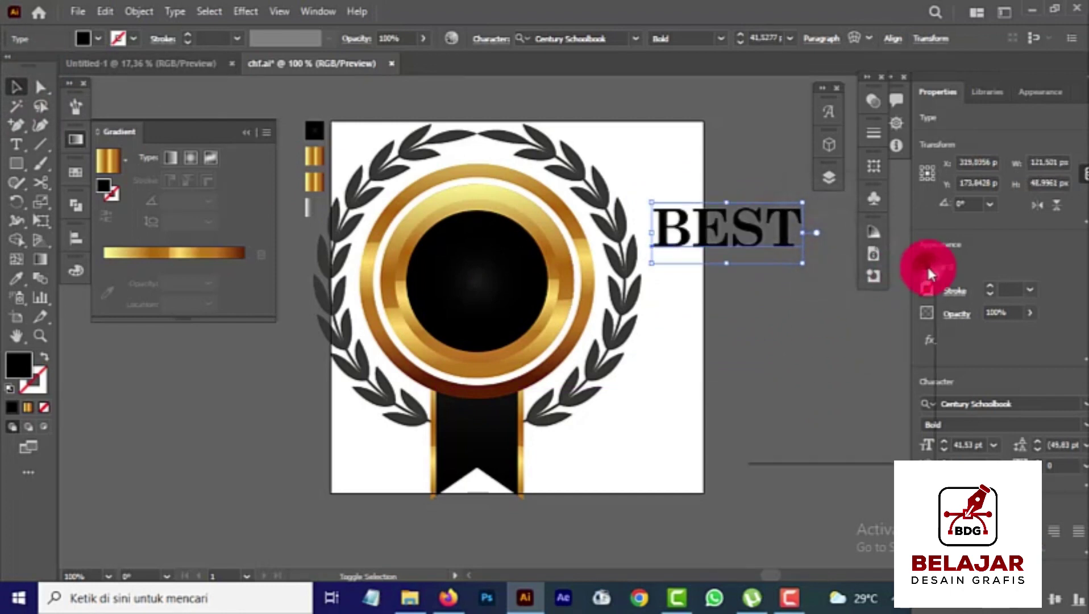
Fill the BEST text with white (ffffff) and fit it inside the black disc at about 29.7 pt.
left_click(928, 266)
left_click(773, 405)
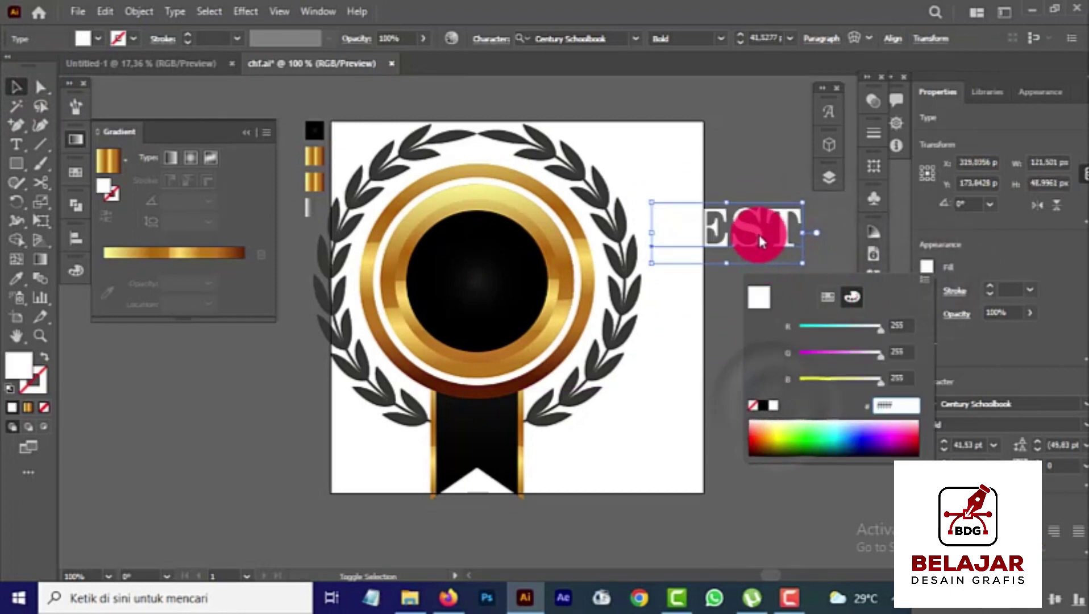
left_click(761, 236)
left_click_drag(762, 235, 488, 317)
left_click(315, 347)
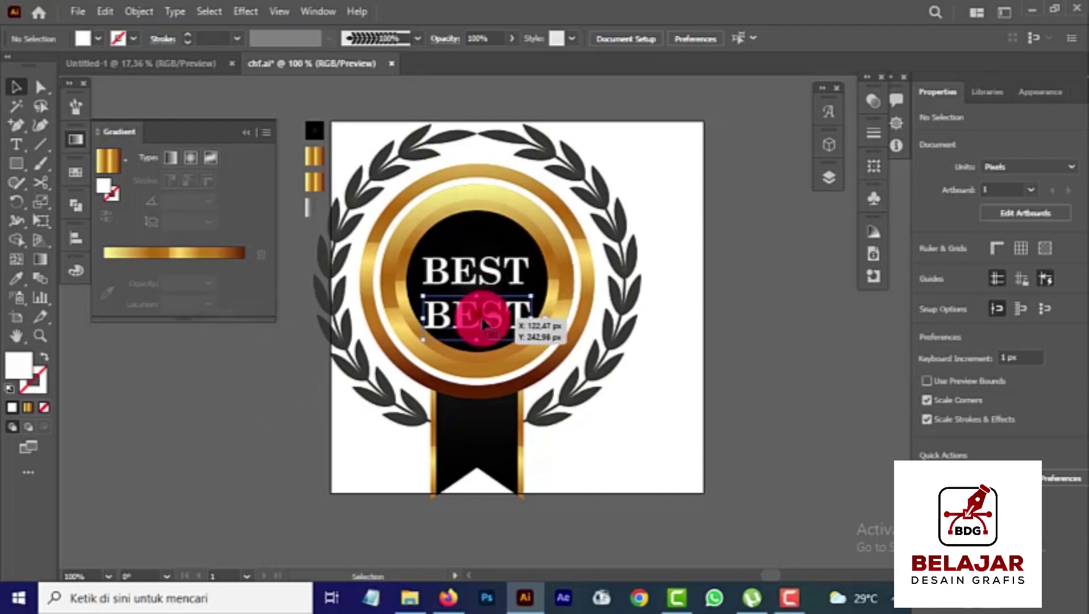
Change the copy of BEST in the lower half of the black disc to AWARD.
double_click(482, 319)
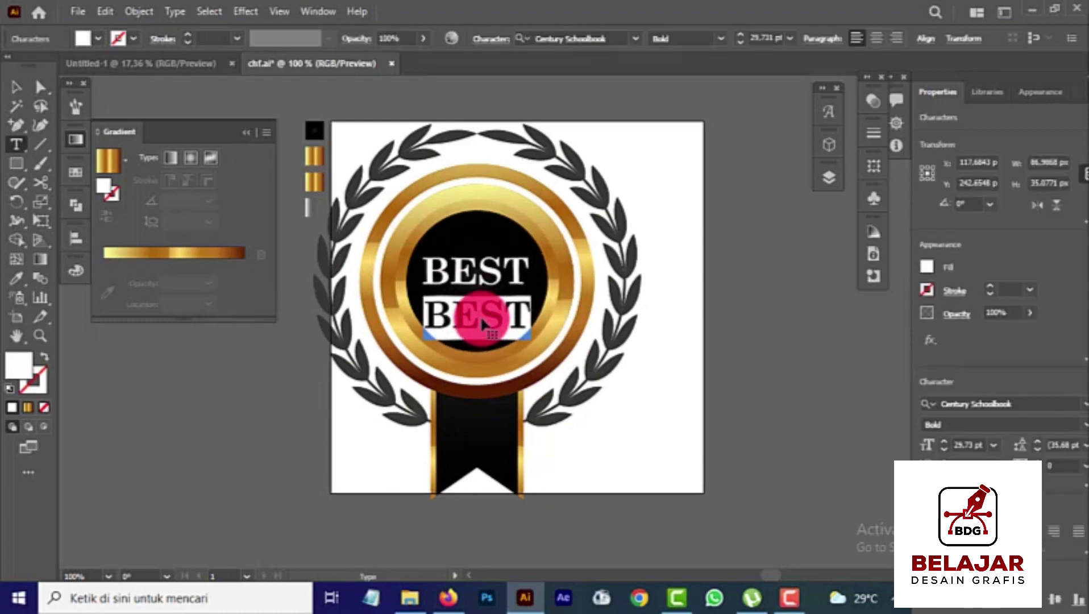
type("AWARD")
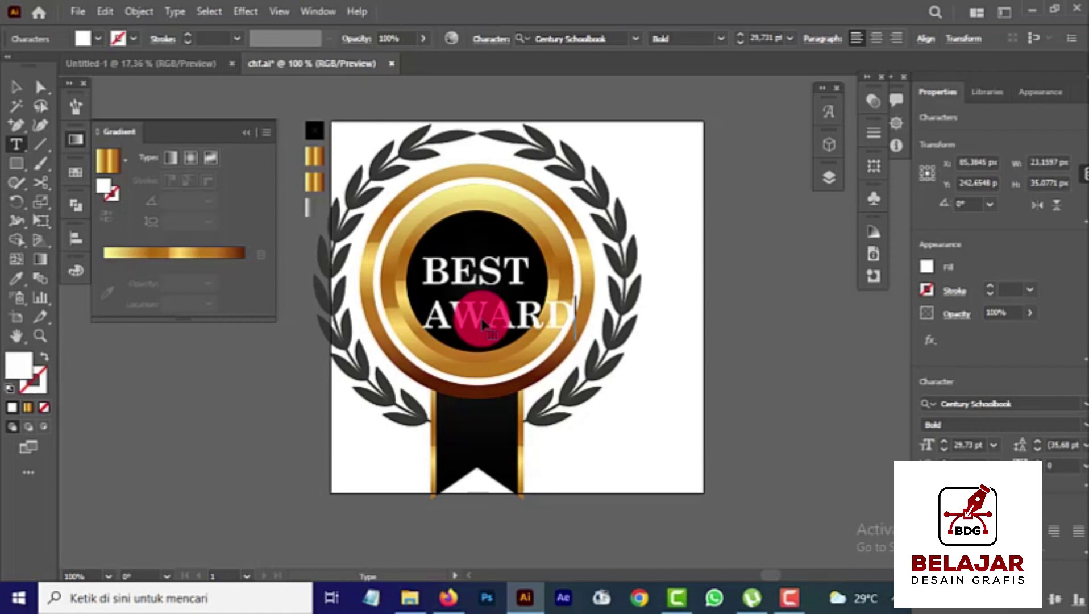
left_click(16, 91)
Shrink AWARD and BEST to fit stacked inside the black disc, about 85 px wide overall, and align their horizontal centres.
scroll(469, 371, "up", 1)
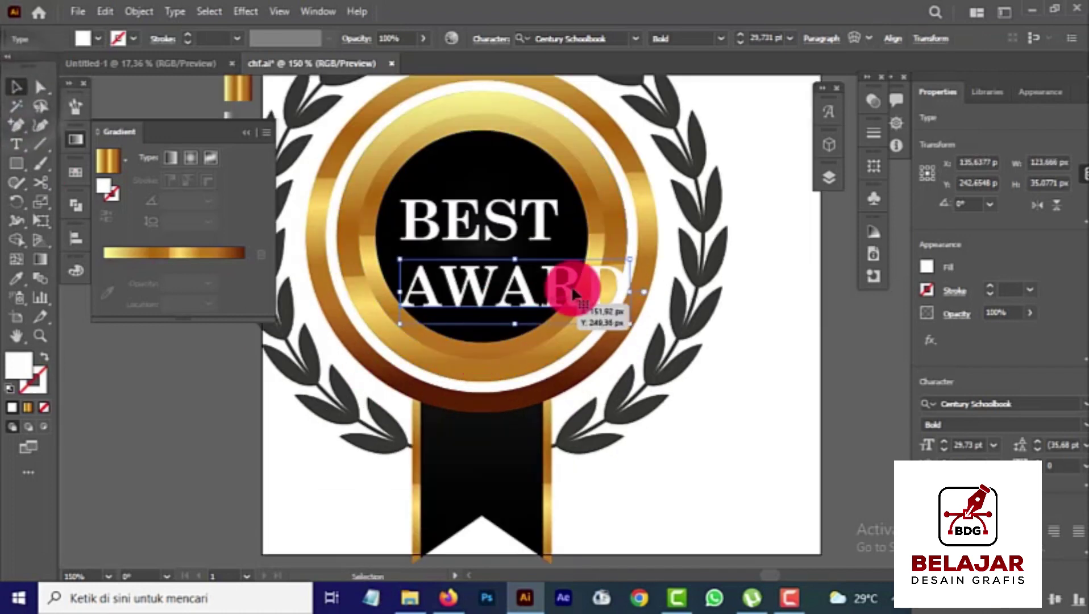
left_click(632, 292)
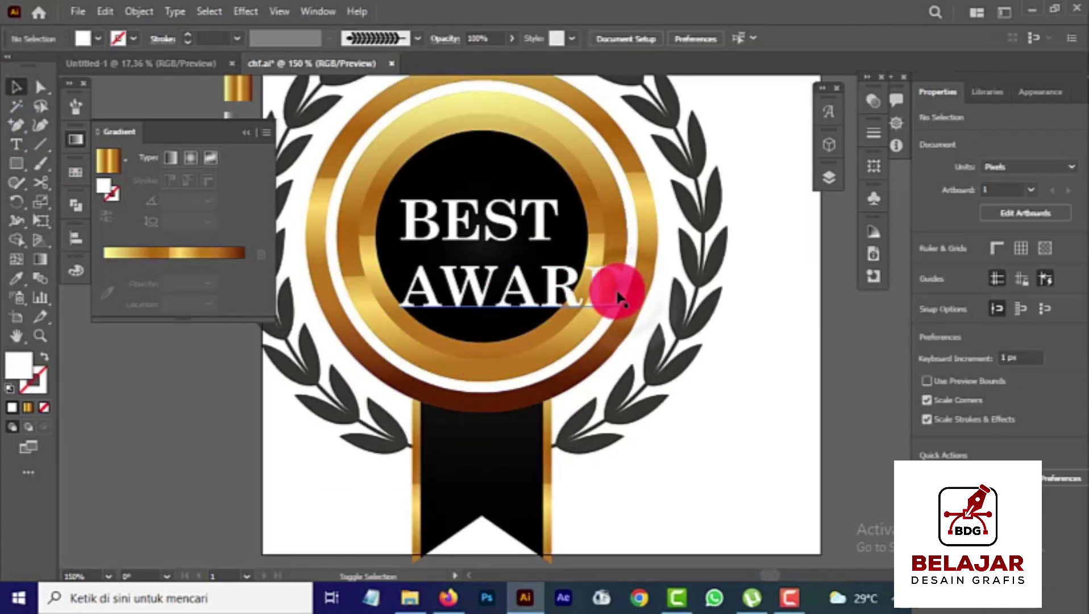
left_click_drag(632, 293, 507, 232)
left_click(528, 267, "shift")
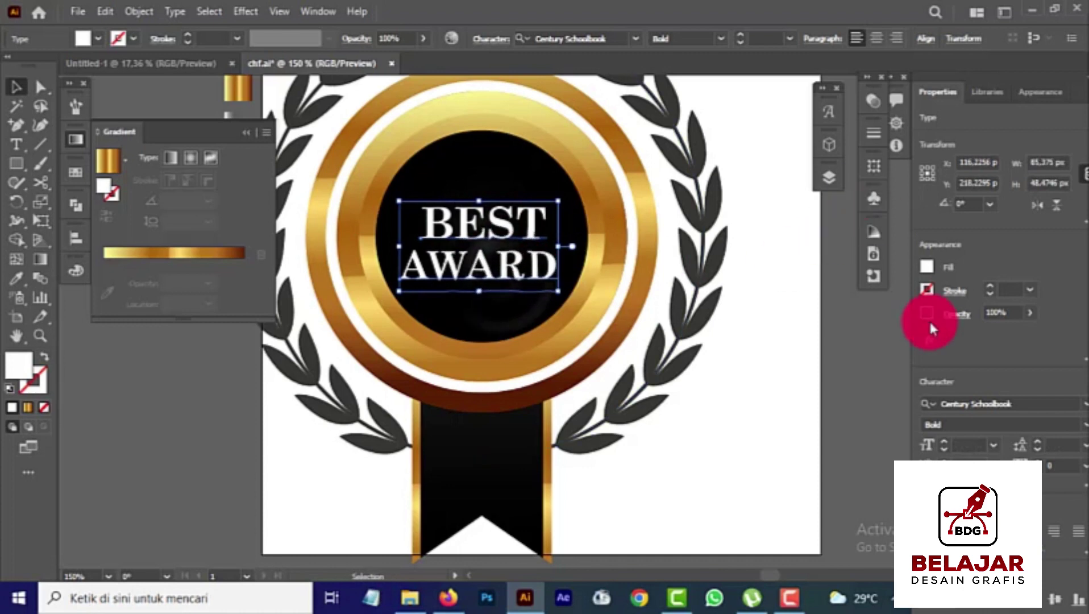
left_click(916, 46)
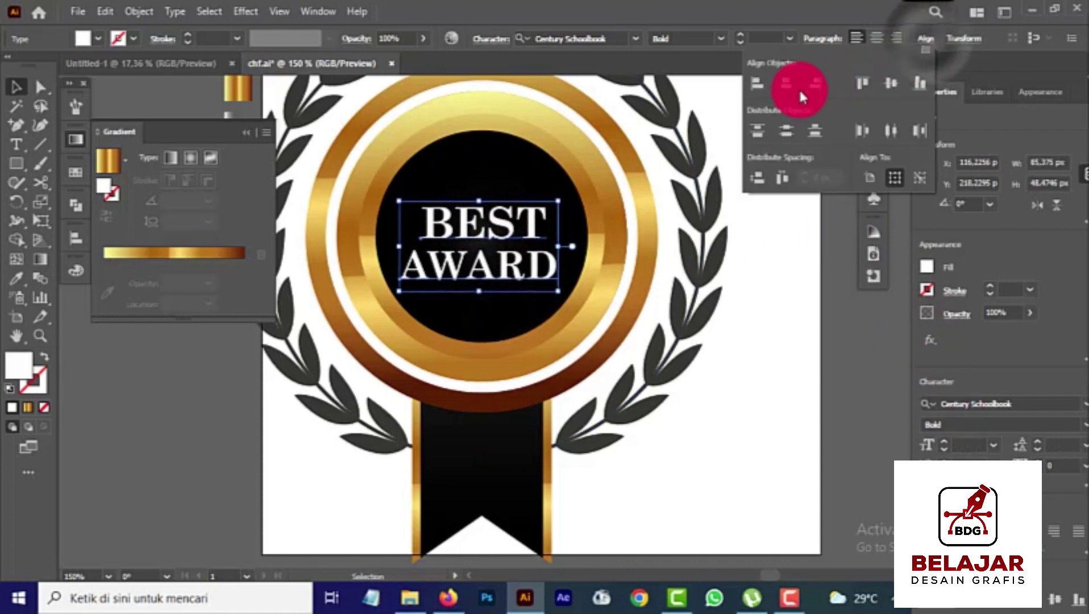
left_click(787, 84)
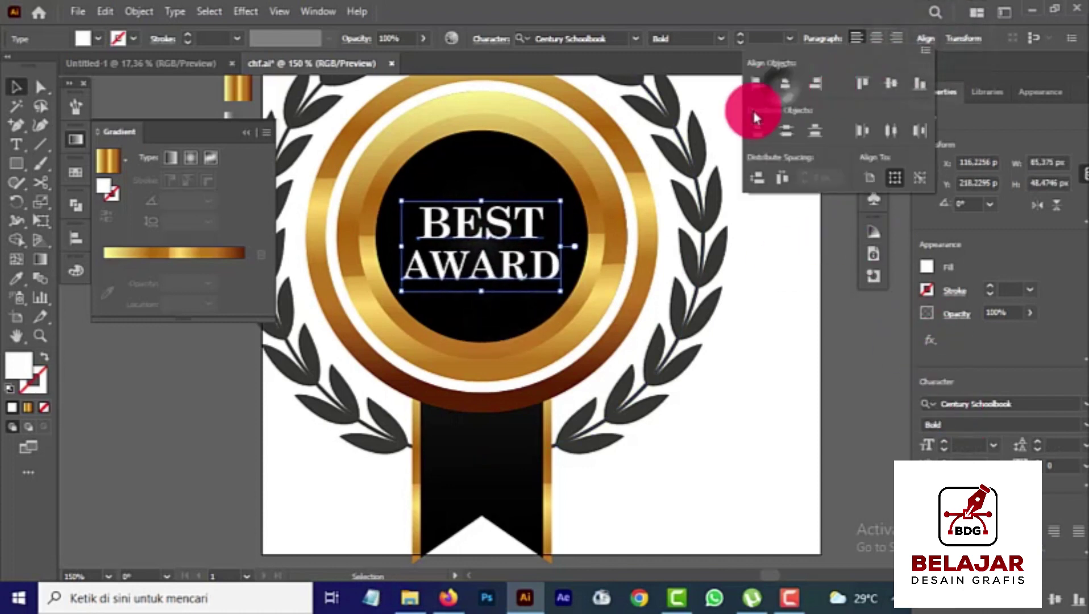
Expand the BEST and AWARD text with Object and Fill enabled, and align the resulting shapes to their horizontal centre.
left_click(140, 29)
left_click(137, 12)
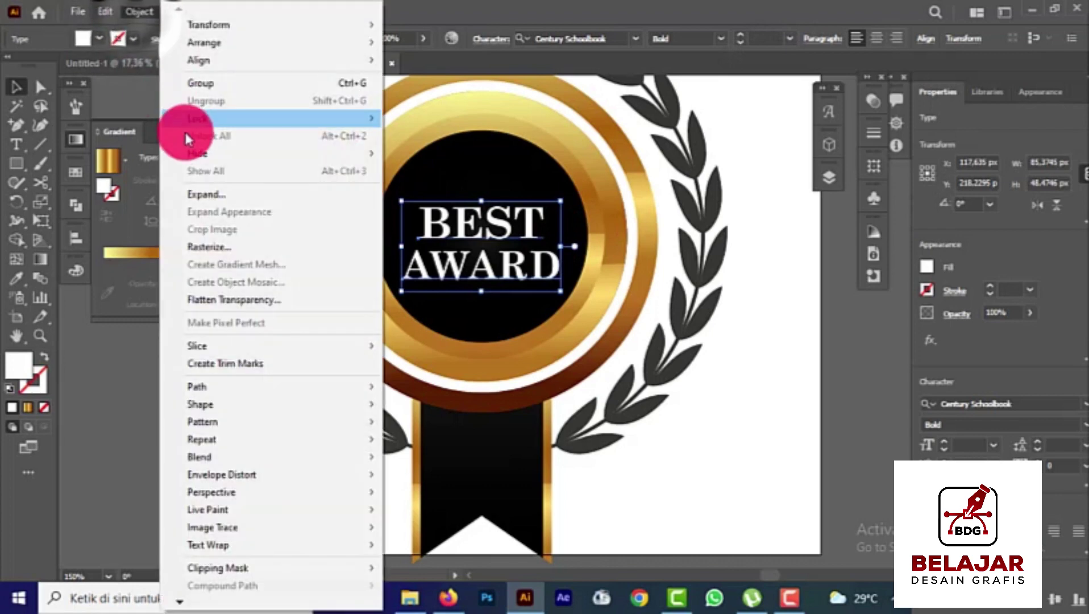
left_click(202, 189)
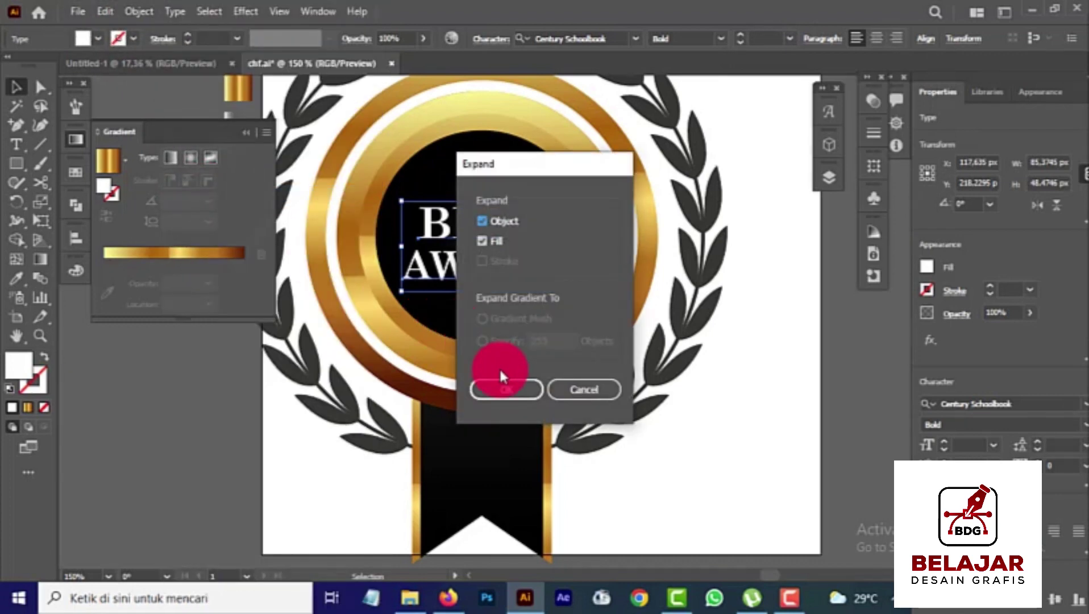
left_click(504, 389)
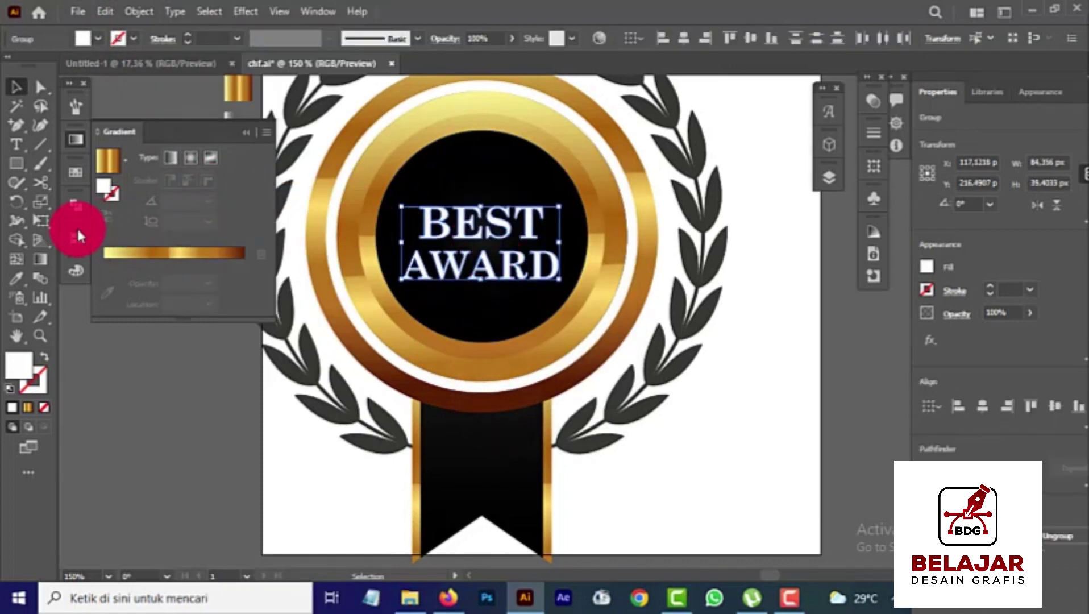
left_click(684, 39)
Fill the BEST and AWARD letter shapes with the current gold gradient.
left_click(38, 256)
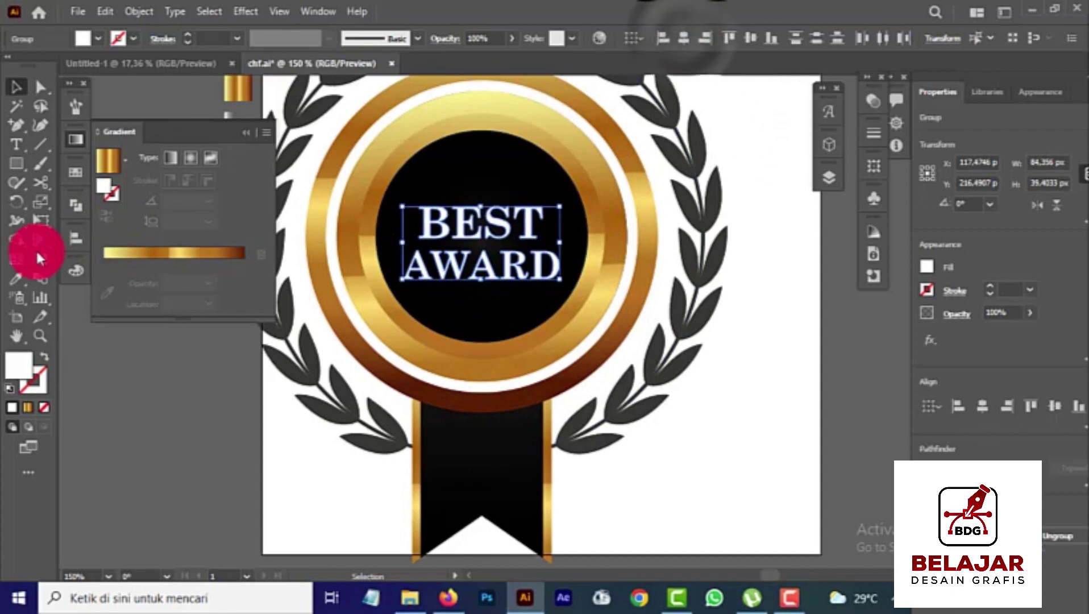
left_click(21, 281)
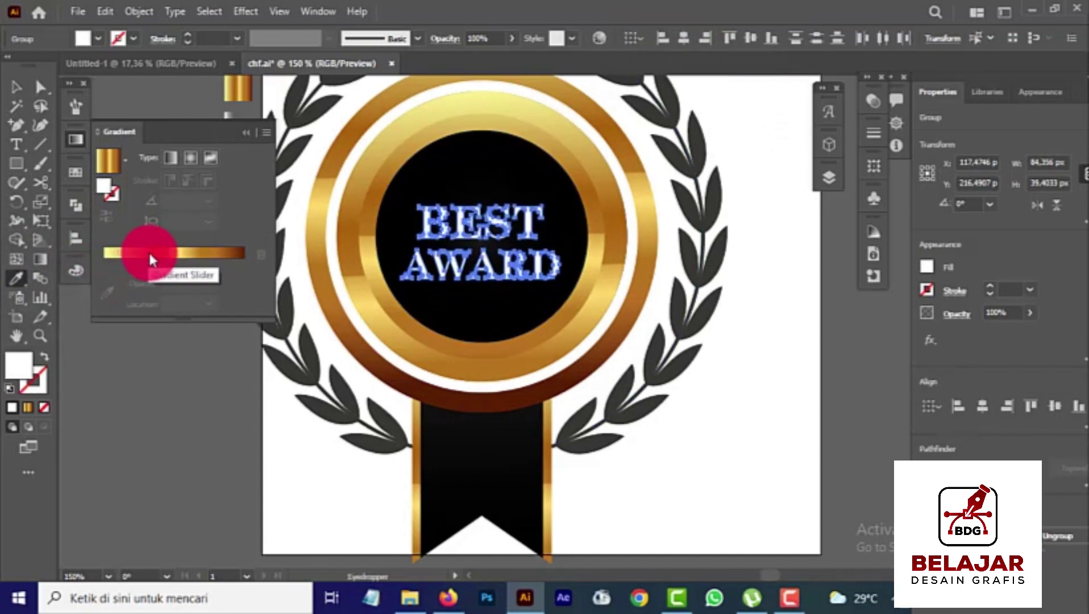
left_click(174, 257)
left_click(40, 258)
left_click(452, 206)
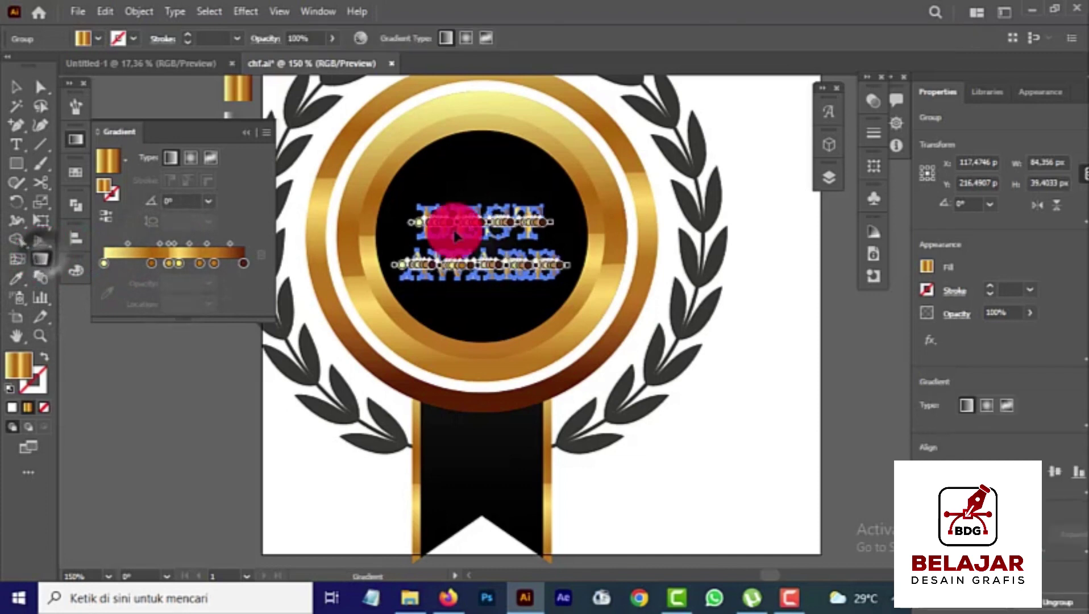
Run the gold gradient vertically at about -90° across both lines of the BEST AWARD lettering.
left_click_drag(484, 198, 482, 274)
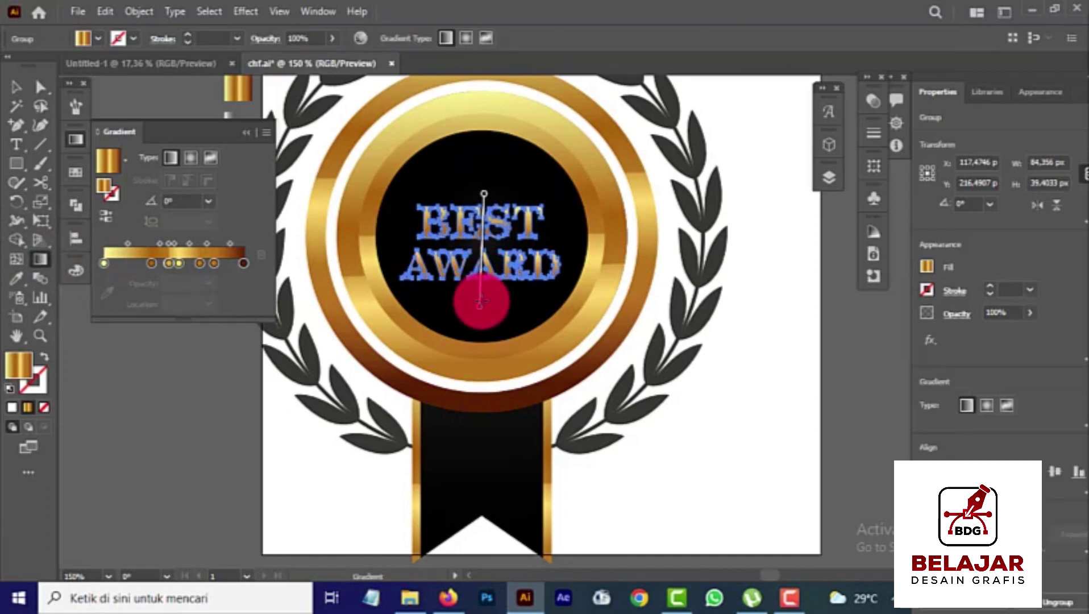
left_click_drag(484, 302, 483, 307)
left_click(173, 192)
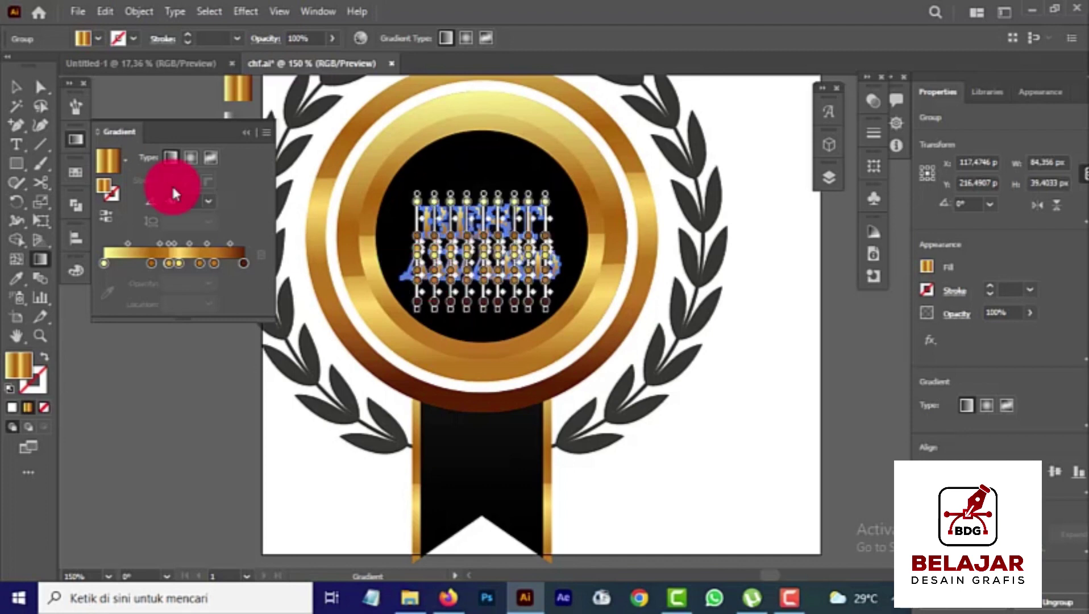
left_click(20, 85)
Group the gold BEST and AWARD letter shapes and adjust the group's size and position inside the black disc.
right_click(438, 223)
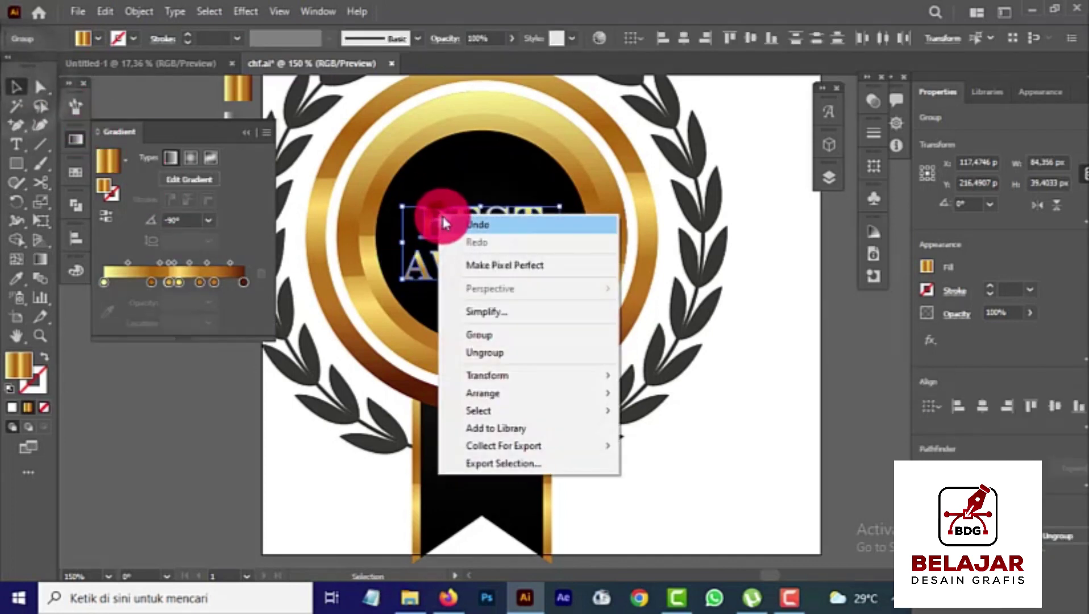
left_click(496, 331)
scroll(499, 302, "up", 2)
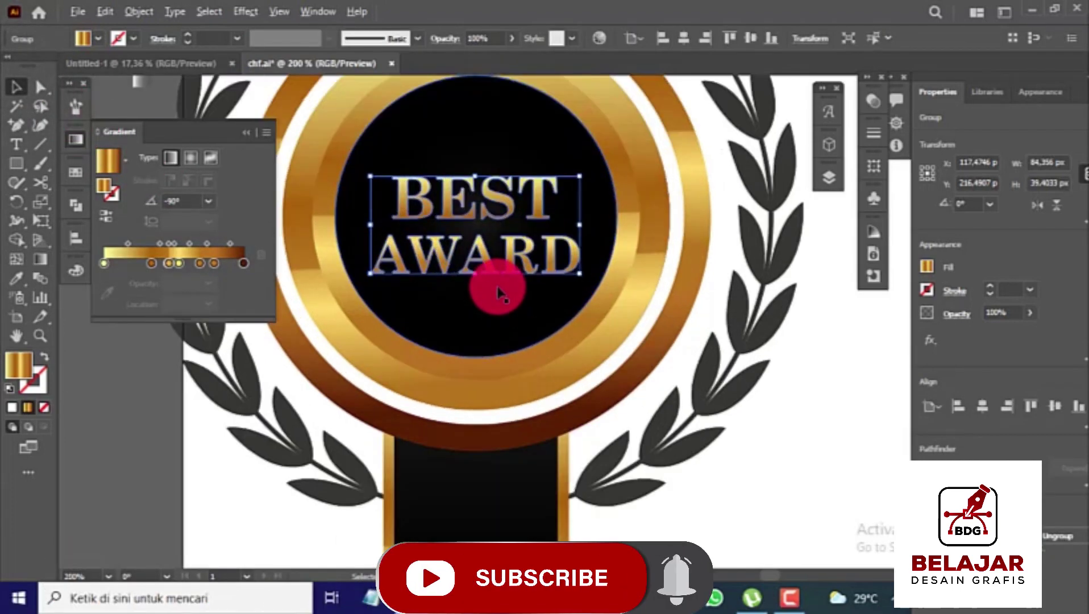
left_click_drag(619, 190, 601, 183)
scroll(524, 199, "down", 2)
left_click_drag(522, 177, 519, 161)
left_click_drag(582, 180, 590, 184)
left_click(501, 256)
Shift the BEST AWARD lettering about 3 px vertically to centre it in the black disc and scale it down slightly.
scroll(502, 256, "down", 1)
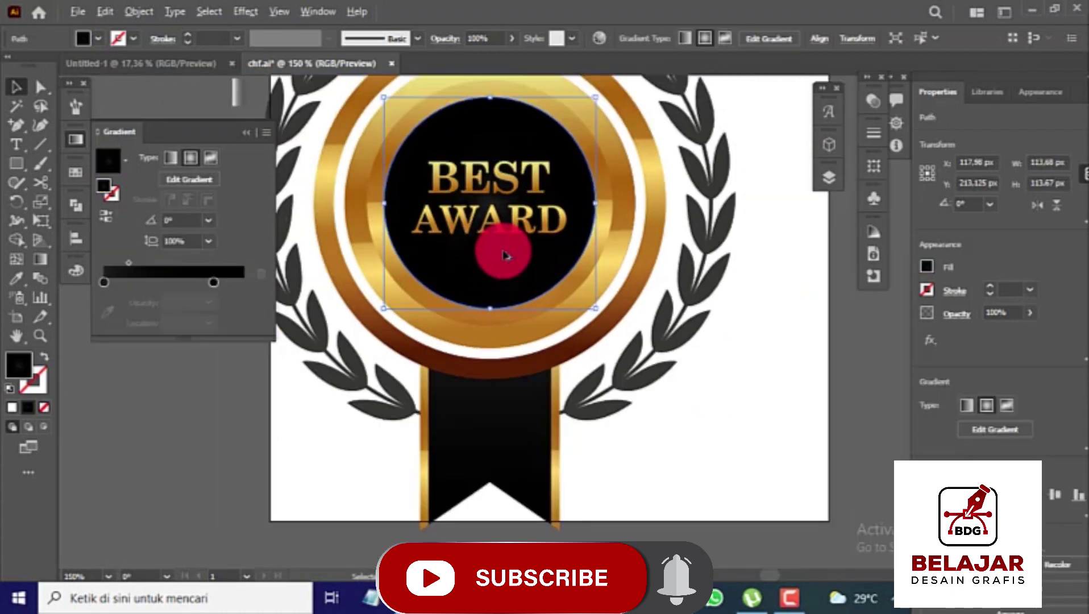
left_click_drag(504, 255, 499, 238)
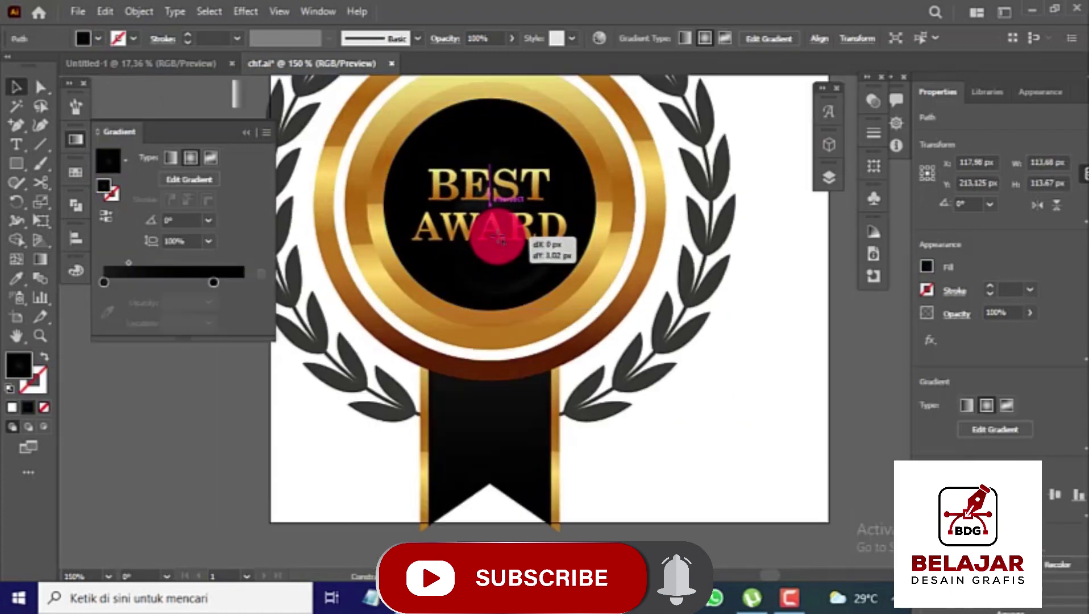
left_click(511, 231)
left_click_drag(565, 204, 561, 206)
scroll(665, 245, "down", 2)
left_click(732, 277)
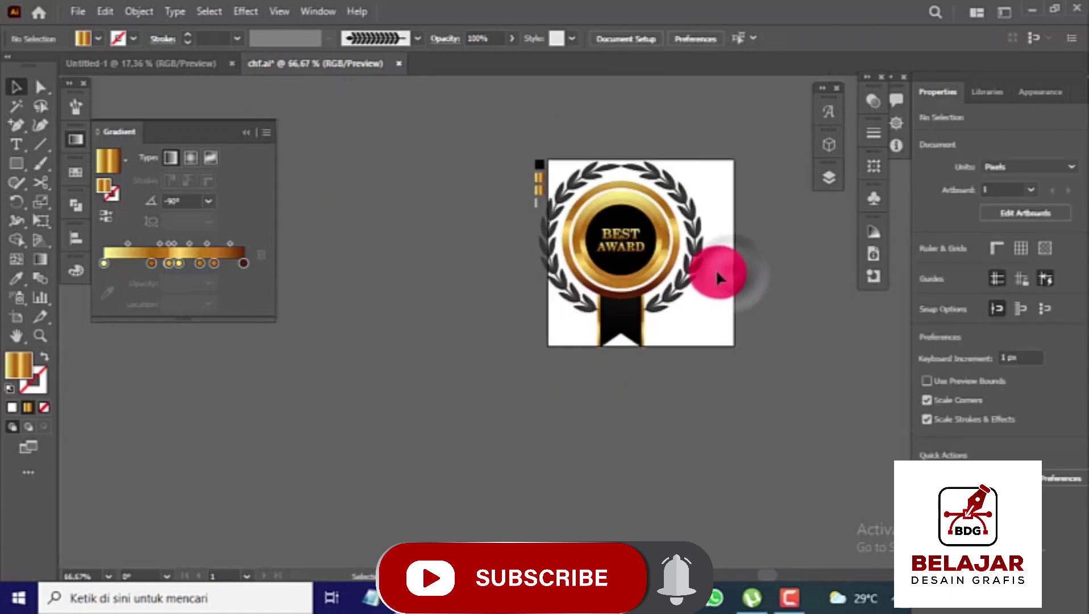
Expand the laurel wreath's brush appearance, and expand the resulting artwork with Fill and Stroke enabled.
scroll(711, 267, "up", 3)
scroll(363, 300, "up", 2)
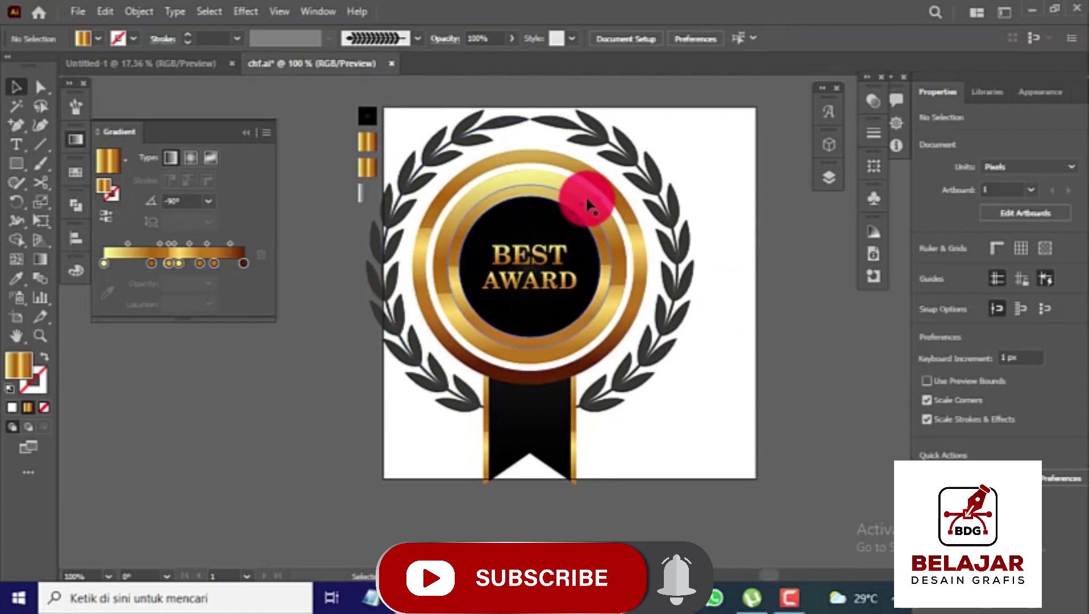
left_click(427, 149)
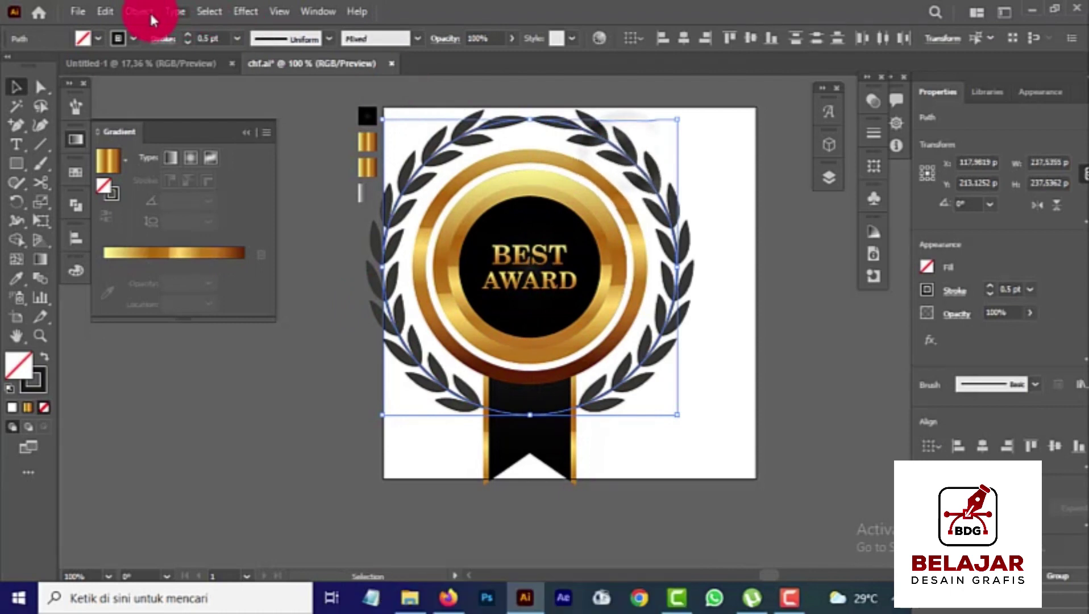
left_click(117, 14)
left_click(127, 13)
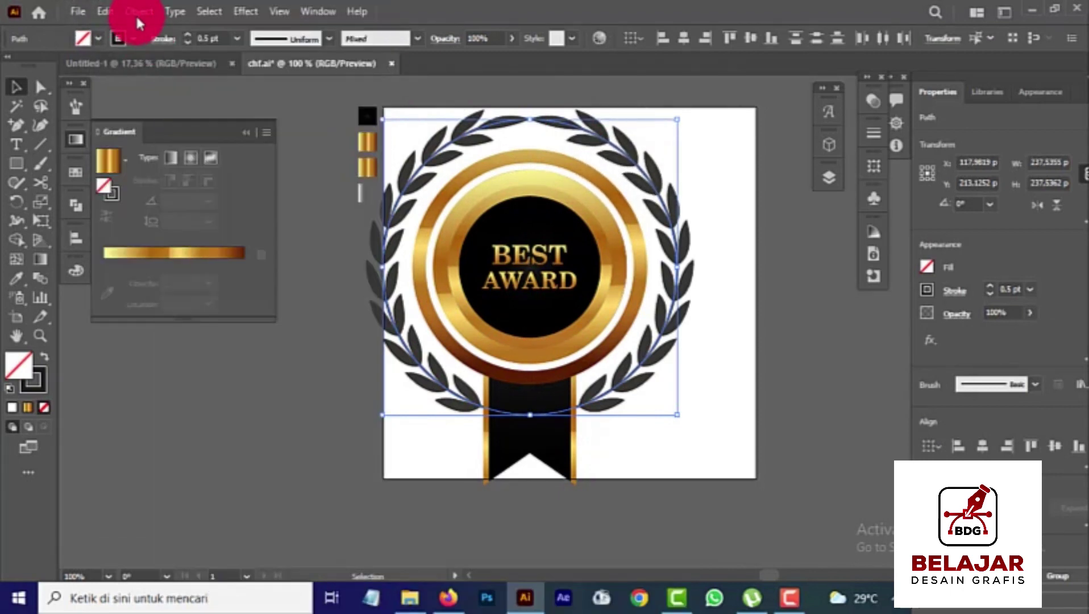
left_click(136, 18)
left_click(222, 209)
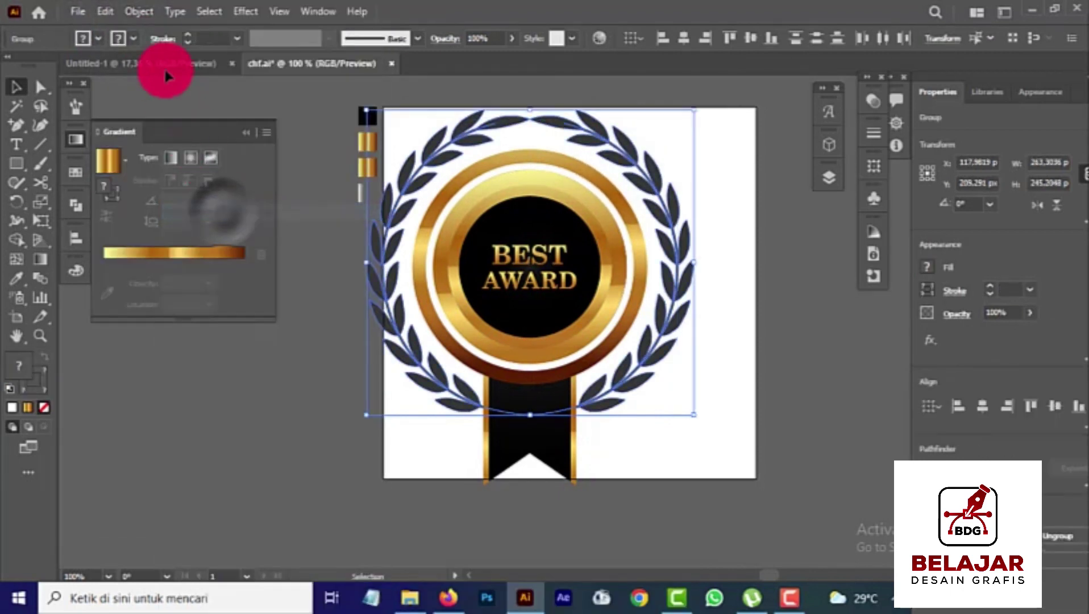
left_click(138, 11)
left_click(215, 195)
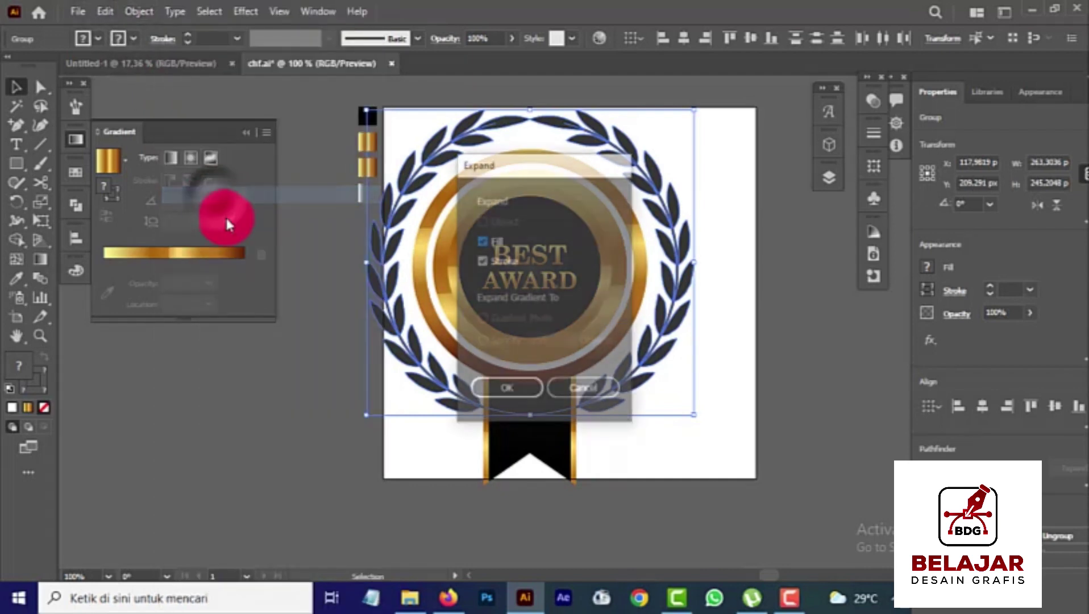
left_click(509, 386)
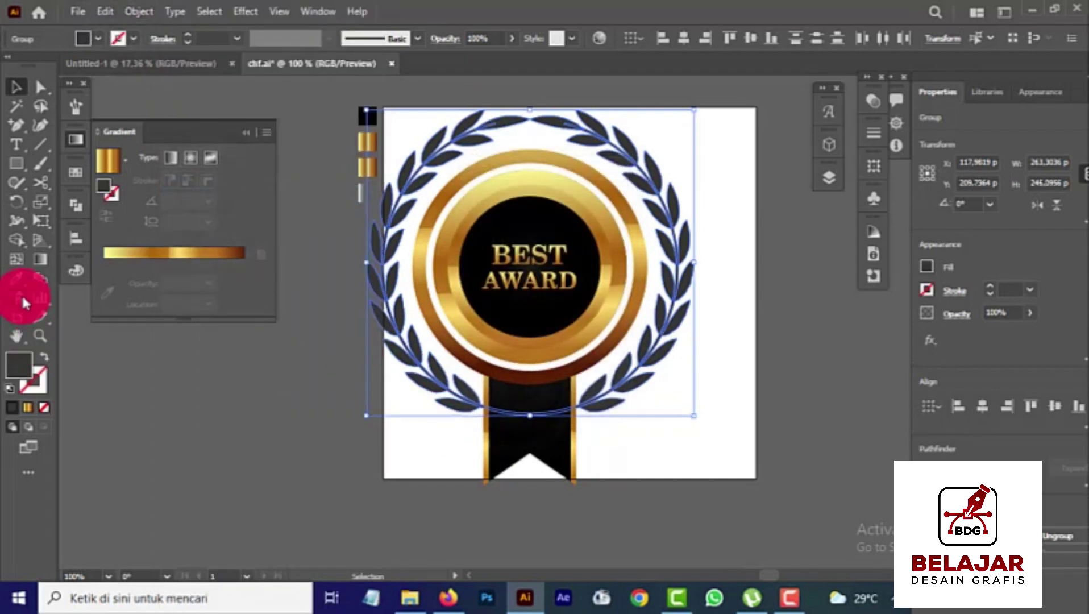
Apply the ribbon's black gradient to the expanded laurel wreath with the Eyedropper tool.
left_click(16, 278)
left_click(511, 441)
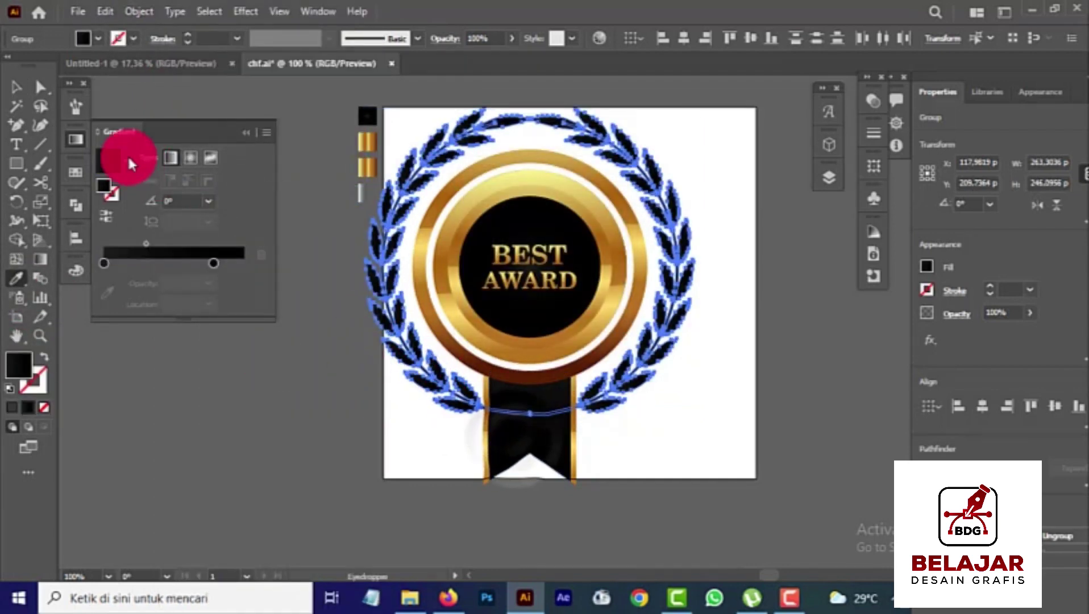
left_click(16, 86)
left_click(202, 389)
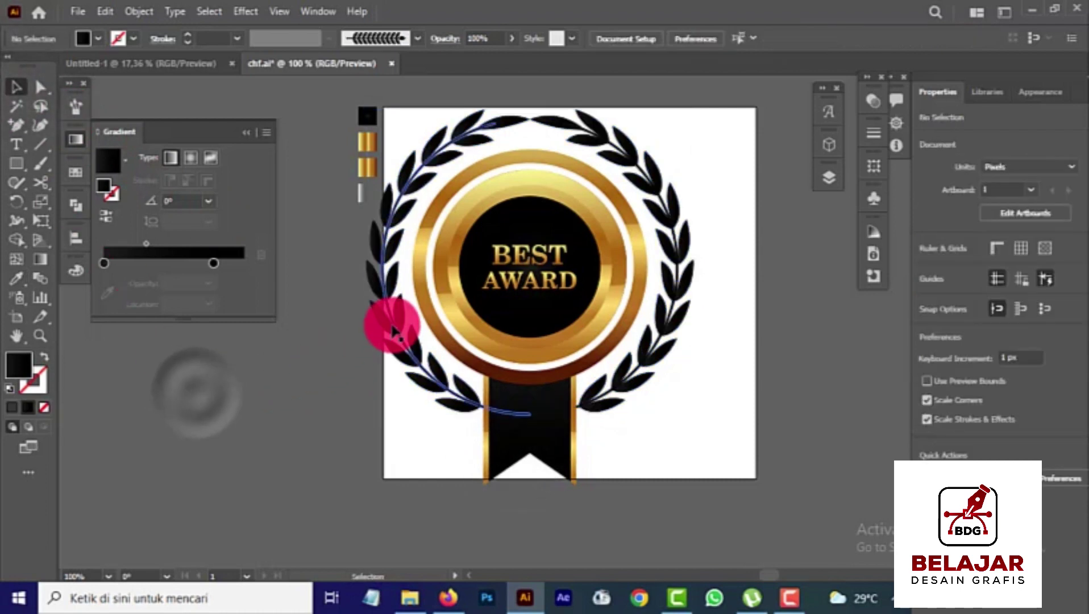
Select the whole award emblem and scale it down proportionally to about 139 px wide.
scroll(394, 332, "down", 1)
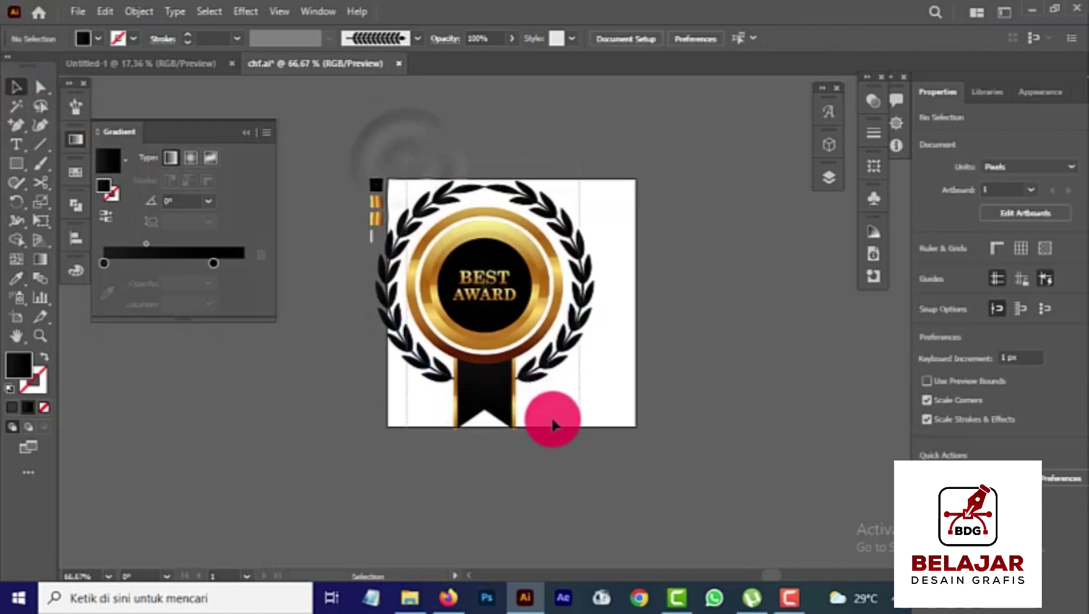
left_click_drag(554, 424, 502, 293)
scroll(500, 293, "up", 1)
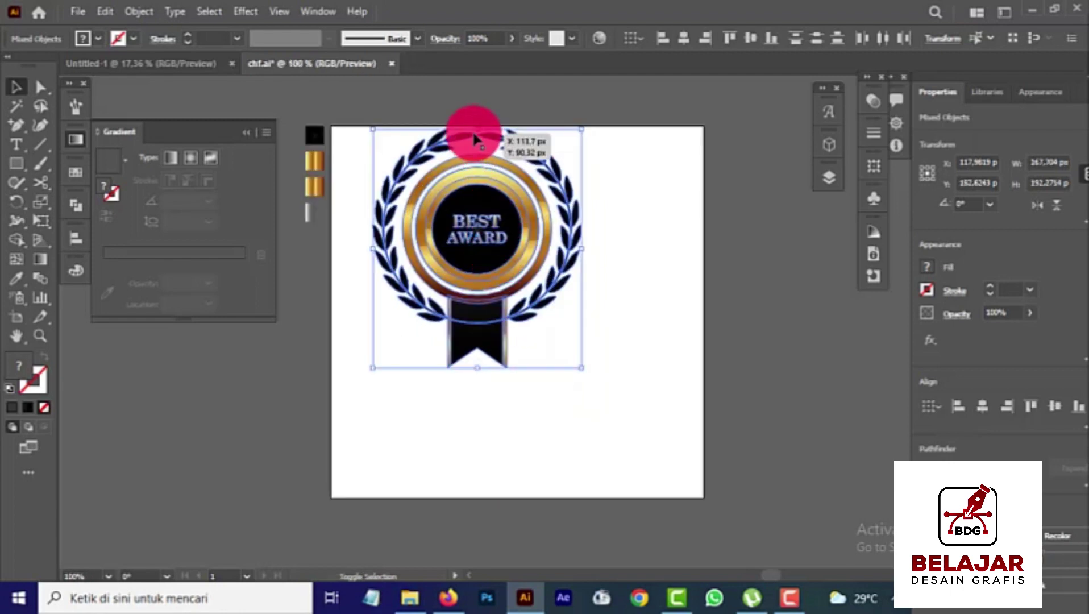
left_click_drag(478, 142, 478, 172)
scroll(505, 227, "up", 1)
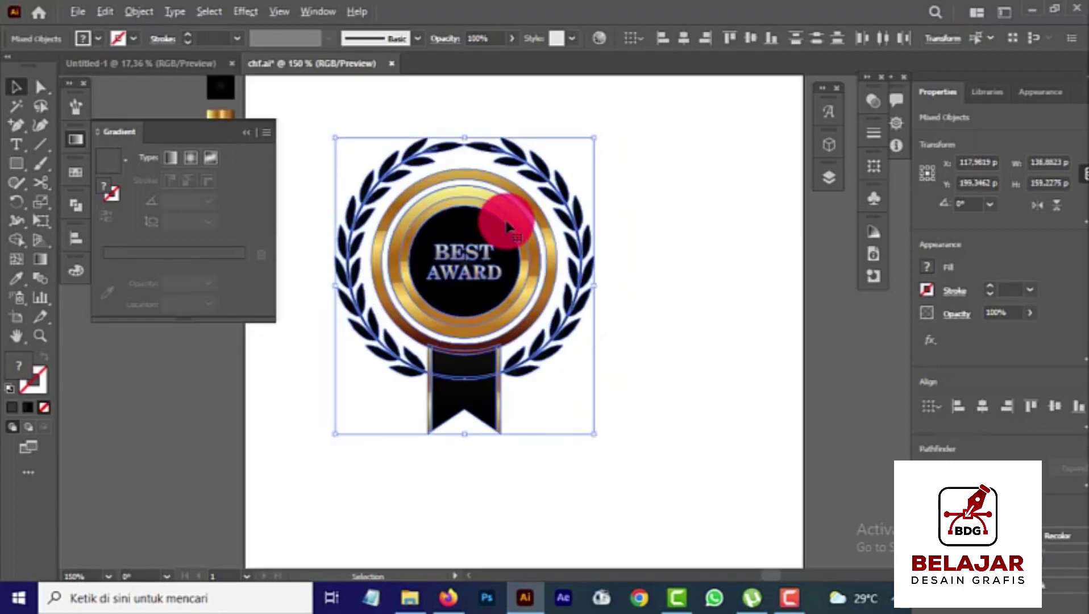
left_click(414, 115)
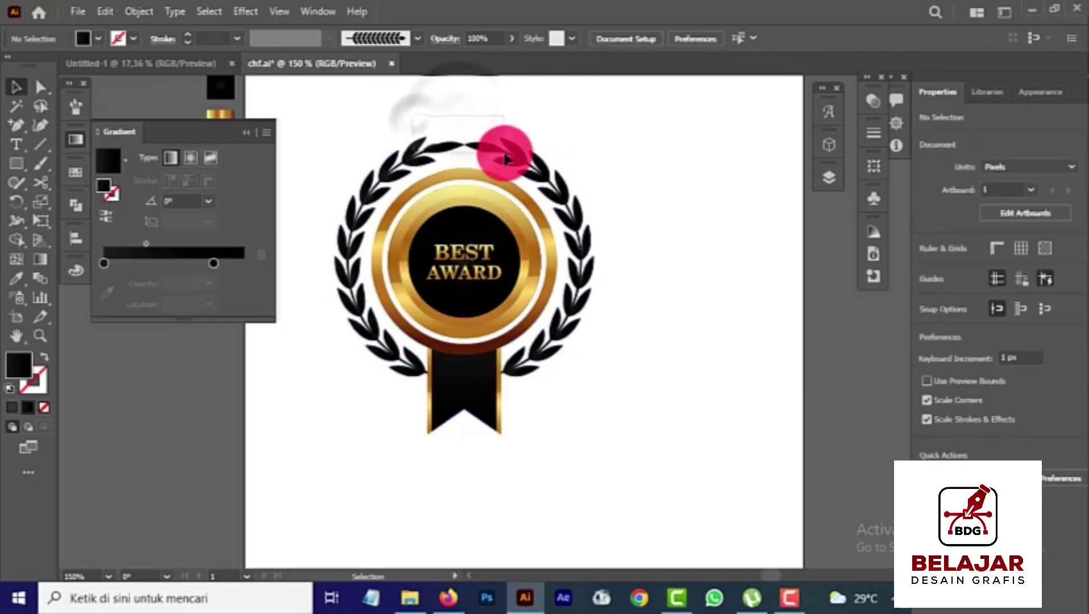
left_click(470, 158)
left_click_drag(467, 136, 466, 137)
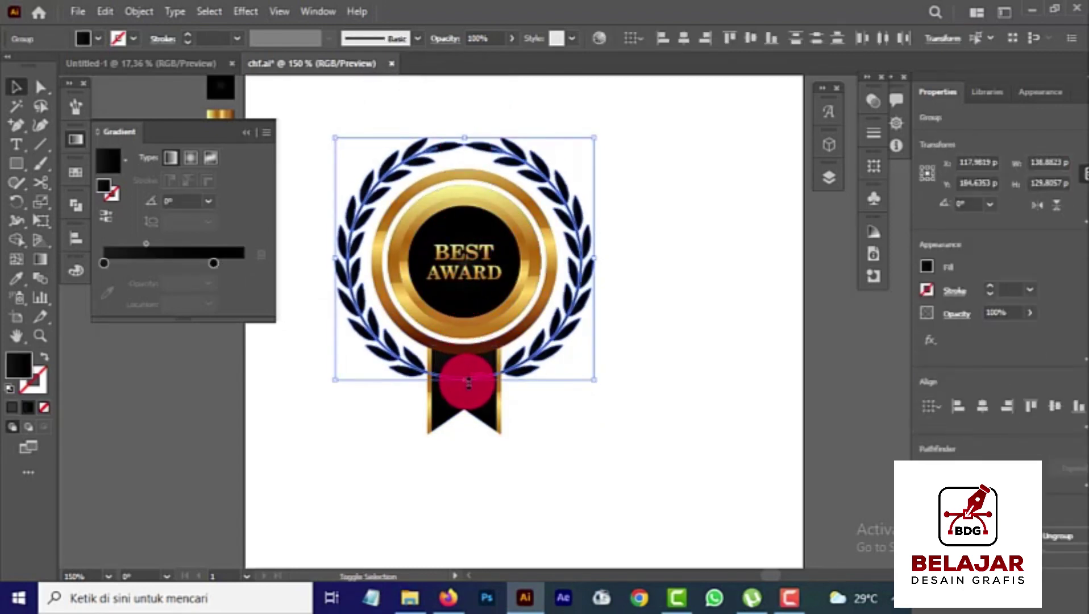
left_click_drag(469, 382, 467, 382)
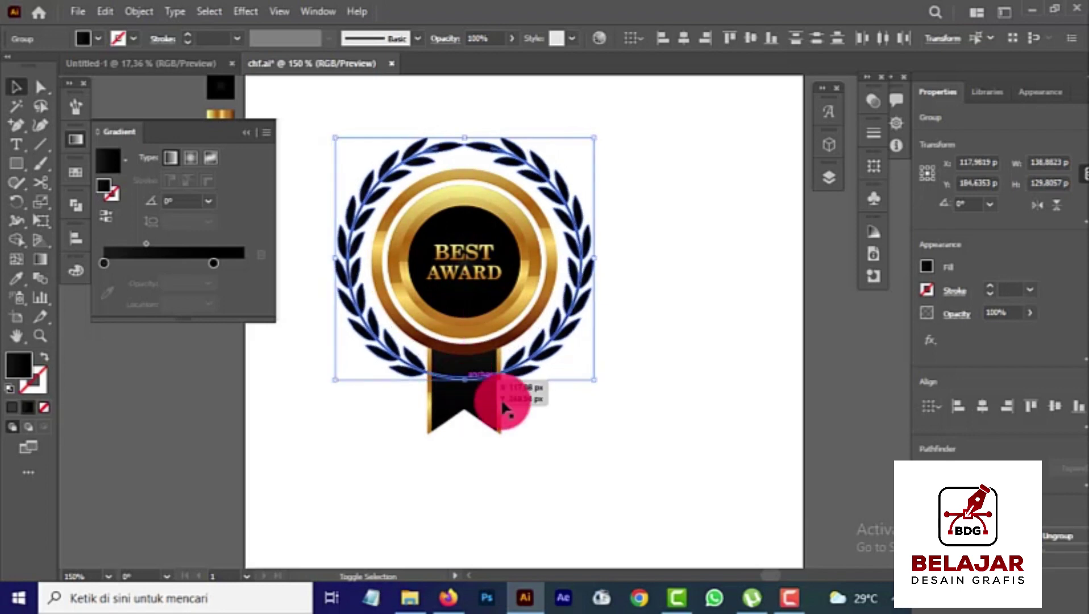
left_click(524, 410)
scroll(516, 408, "down", 2)
scroll(509, 456, "up", 1)
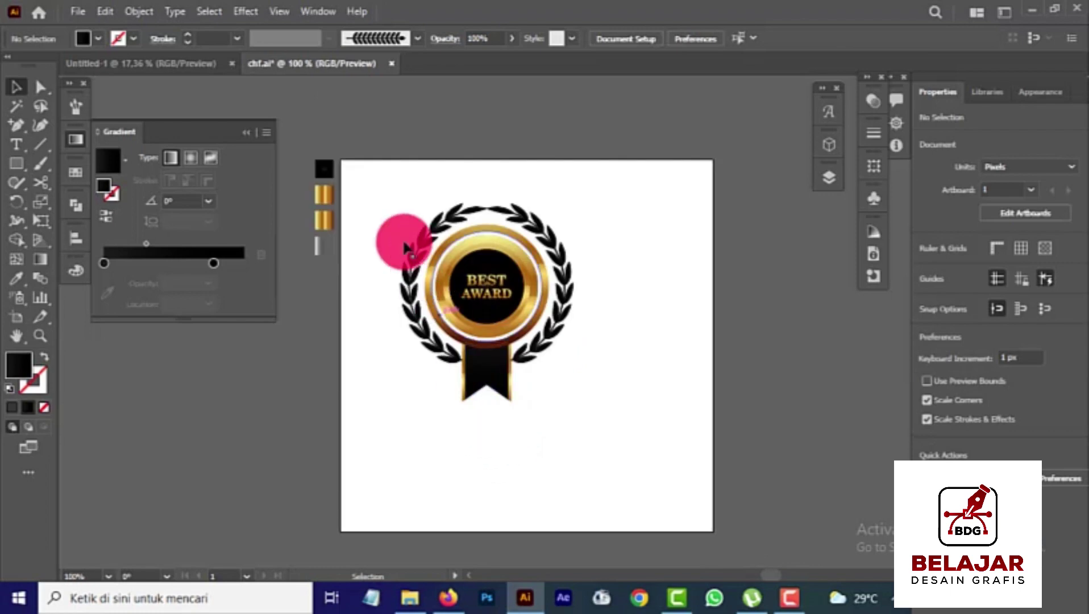
Select the whole emblem, move it to the centre of the artboard and enlarge it proportionally.
left_click_drag(380, 198, 594, 398)
left_click_drag(518, 301, 563, 352)
left_click_drag(525, 255, 525, 220)
scroll(526, 221, "down", 3)
left_click(557, 462)
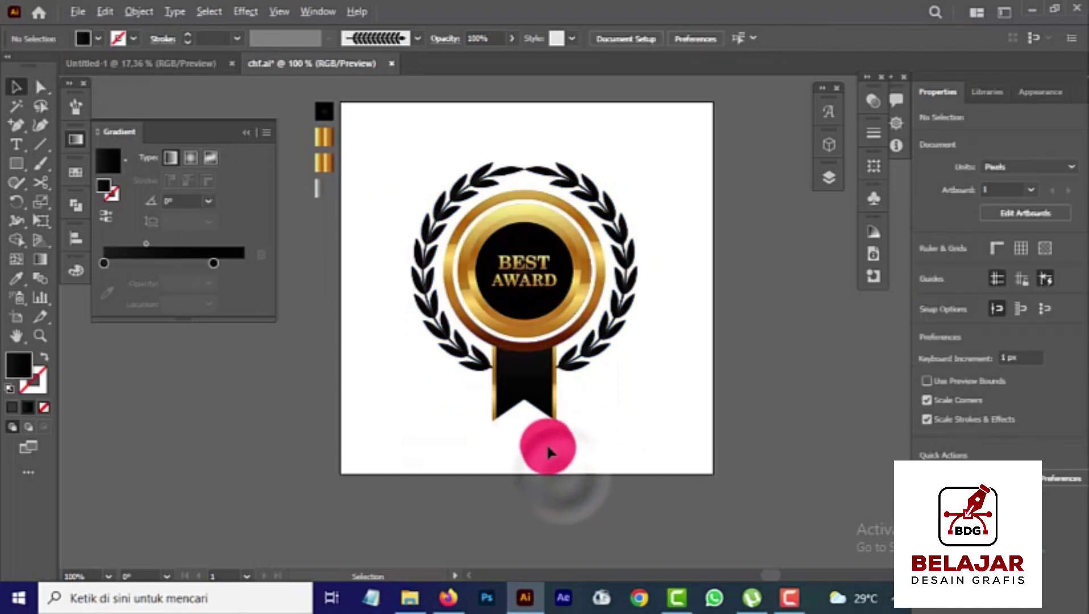
scroll(546, 443, "down", 1)
scroll(548, 432, "up", 1)
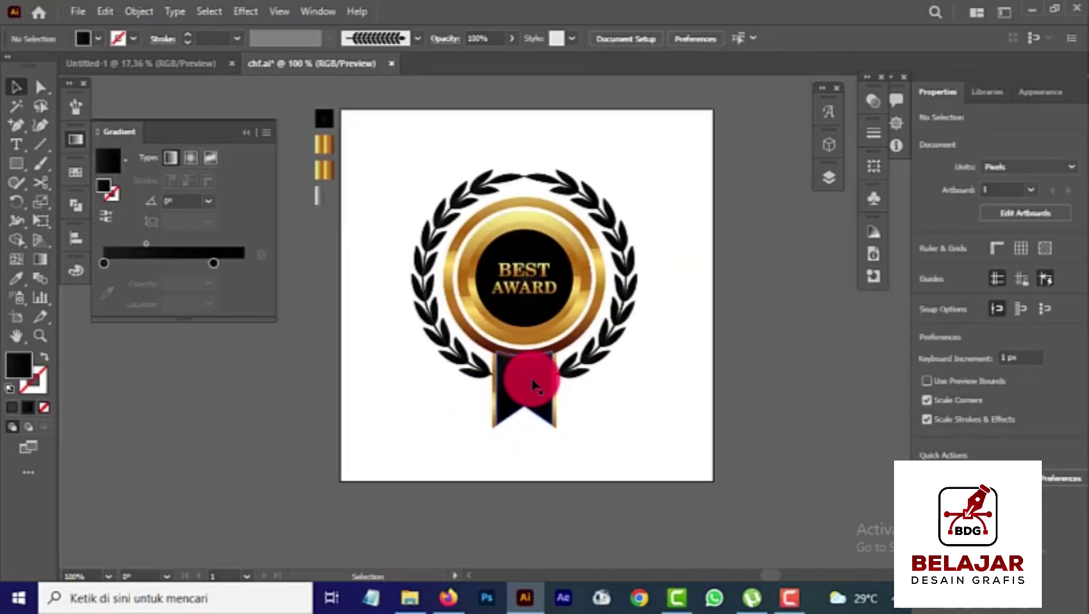